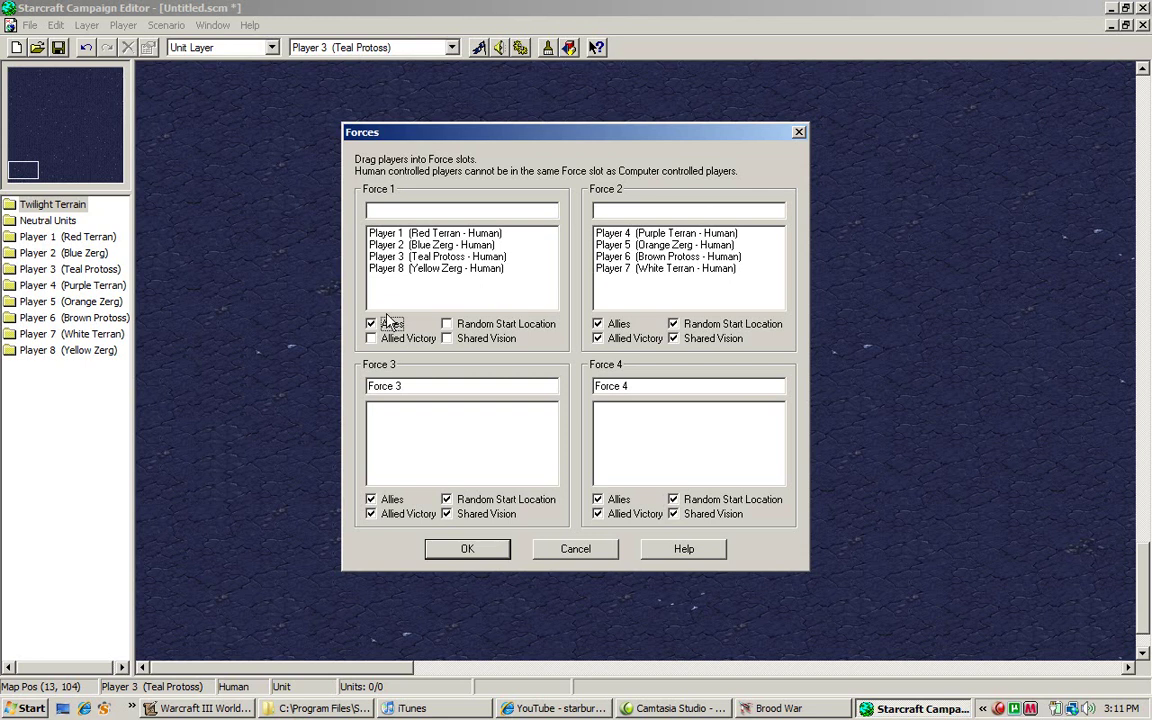
pyautogui.click(392, 338)
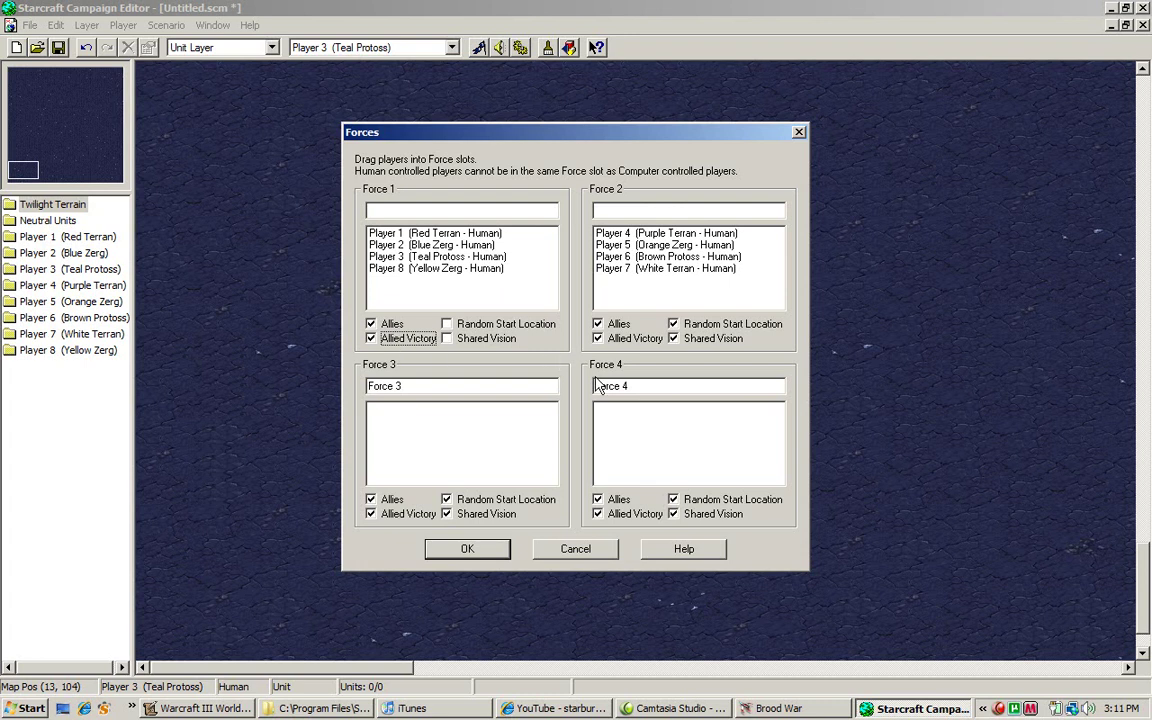
pyautogui.click(498, 340)
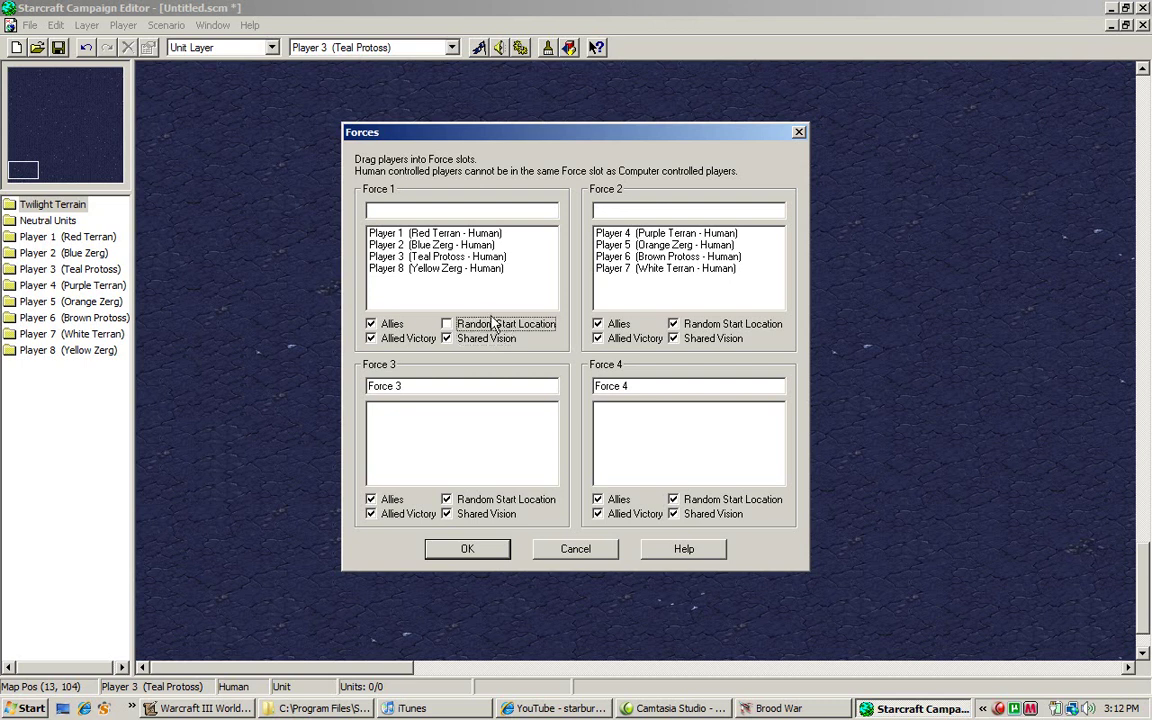
pyautogui.click(492, 329)
pyautogui.click(576, 548)
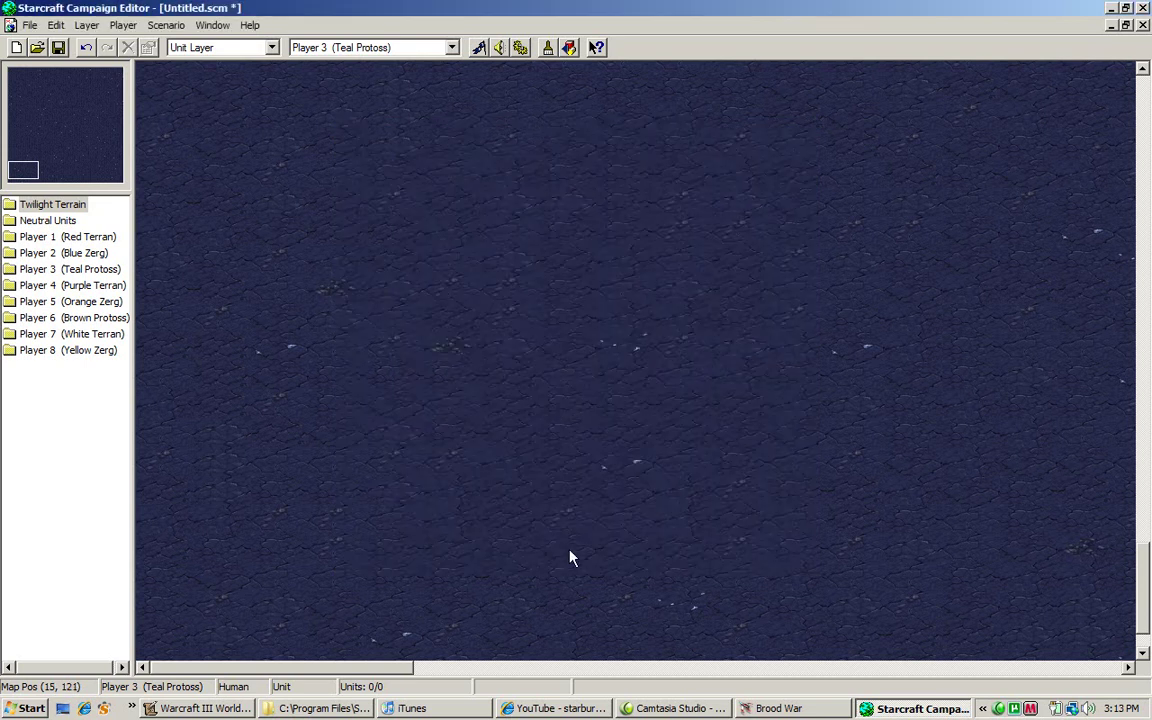
# - Import the sound chewbacca_01.wav into the map from the Sound folder of the rpg2003 project
pyautogui.click(499, 47)
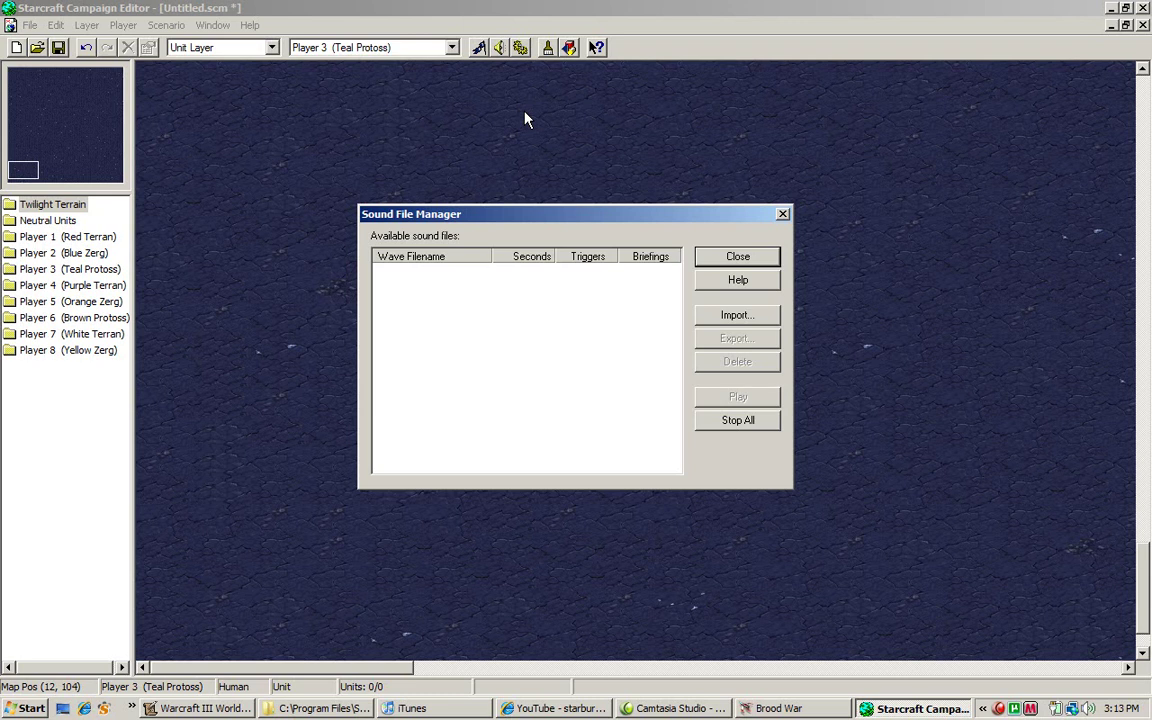
pyautogui.click(738, 317)
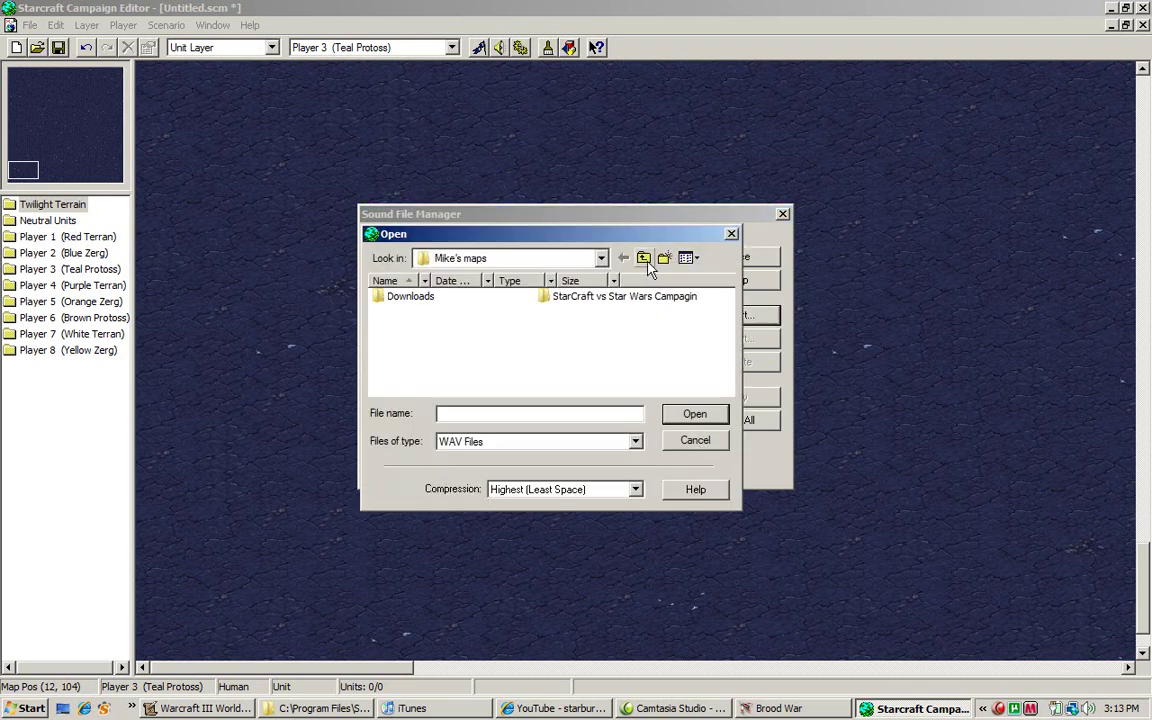
pyautogui.click(644, 258)
pyautogui.click(644, 258)
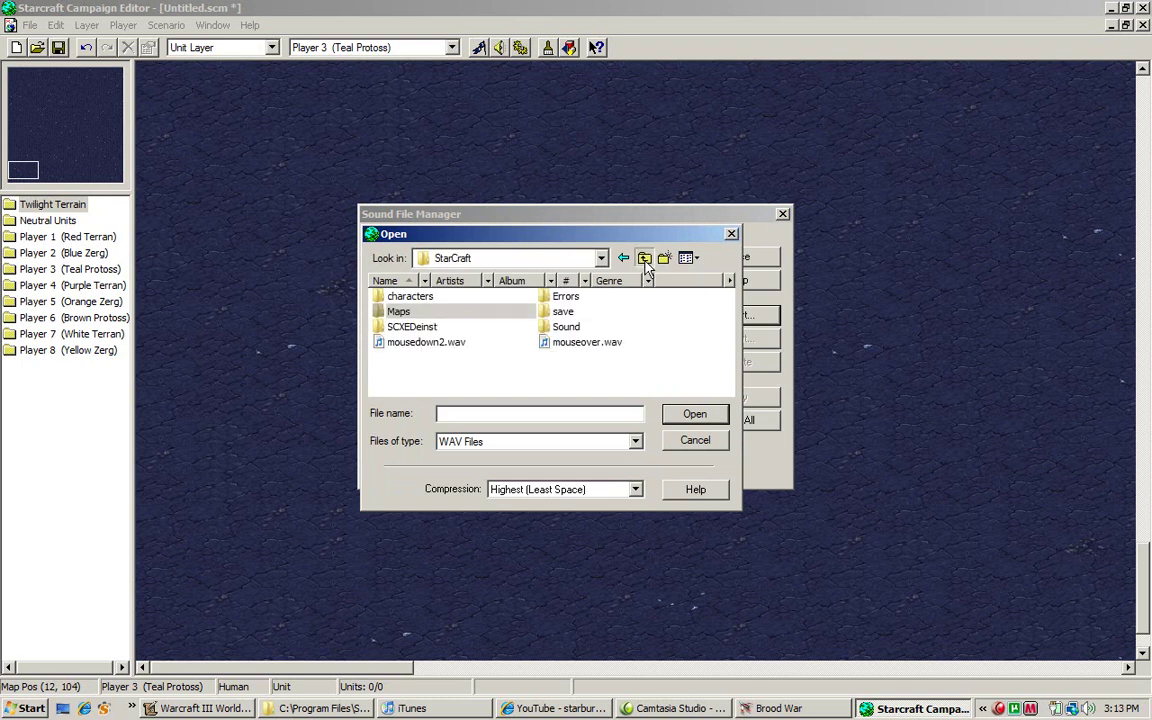
pyautogui.click(644, 258)
pyautogui.doubleClick(570, 343)
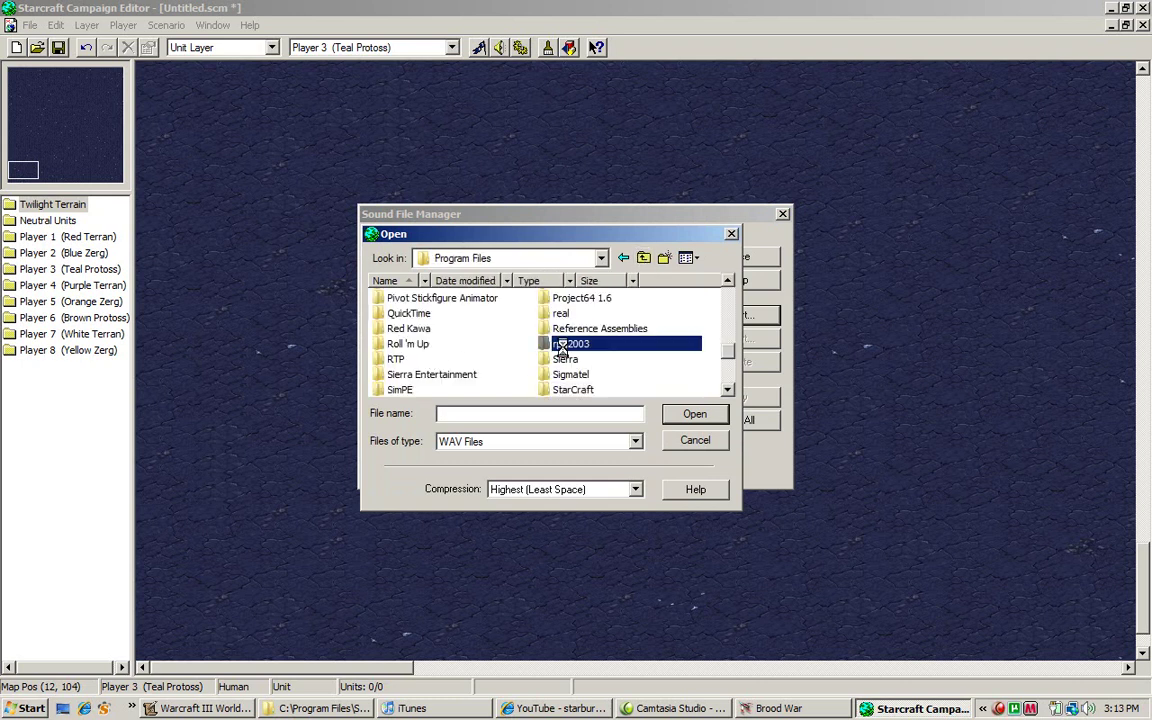
pyautogui.doubleClick(566, 327)
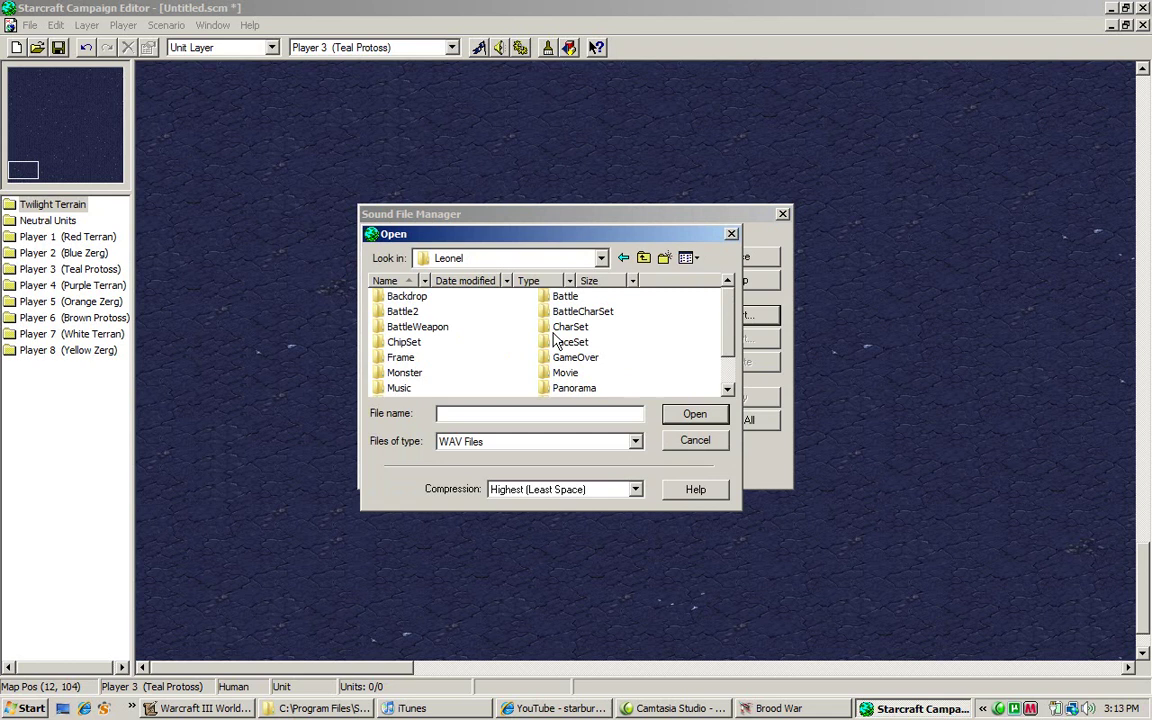
pyautogui.click(567, 329)
pyautogui.scroll(-1, 562, 340)
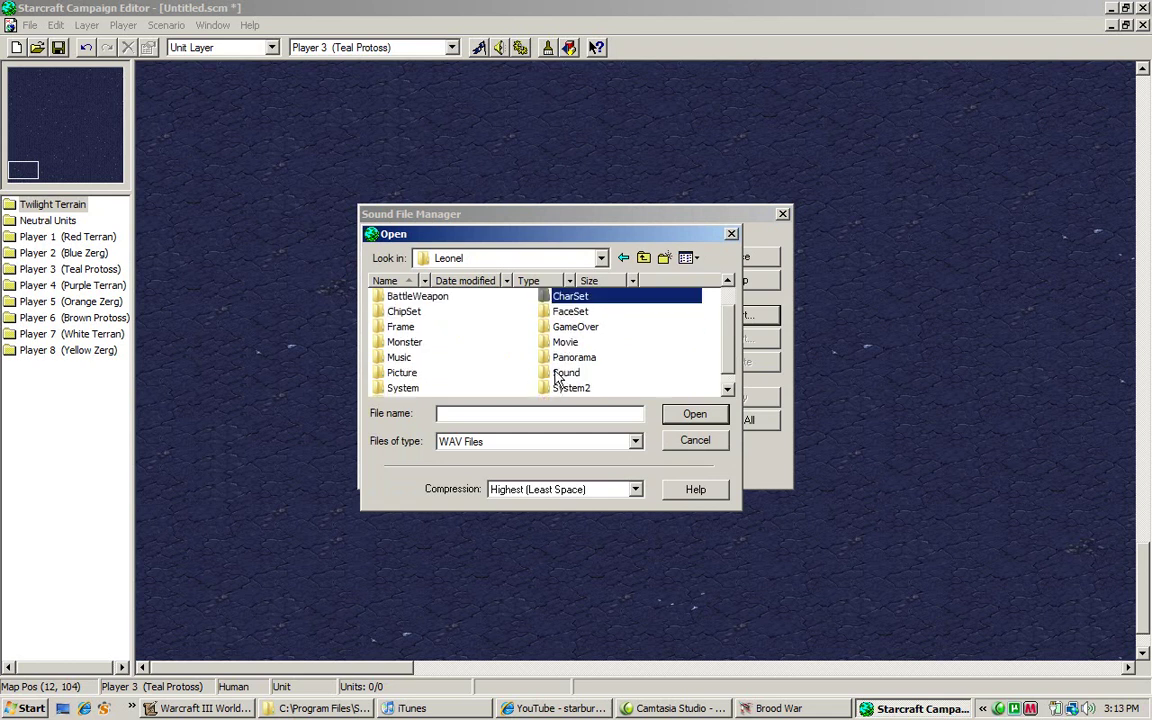
pyautogui.doubleClick(556, 375)
pyautogui.scroll(-4, 505, 330)
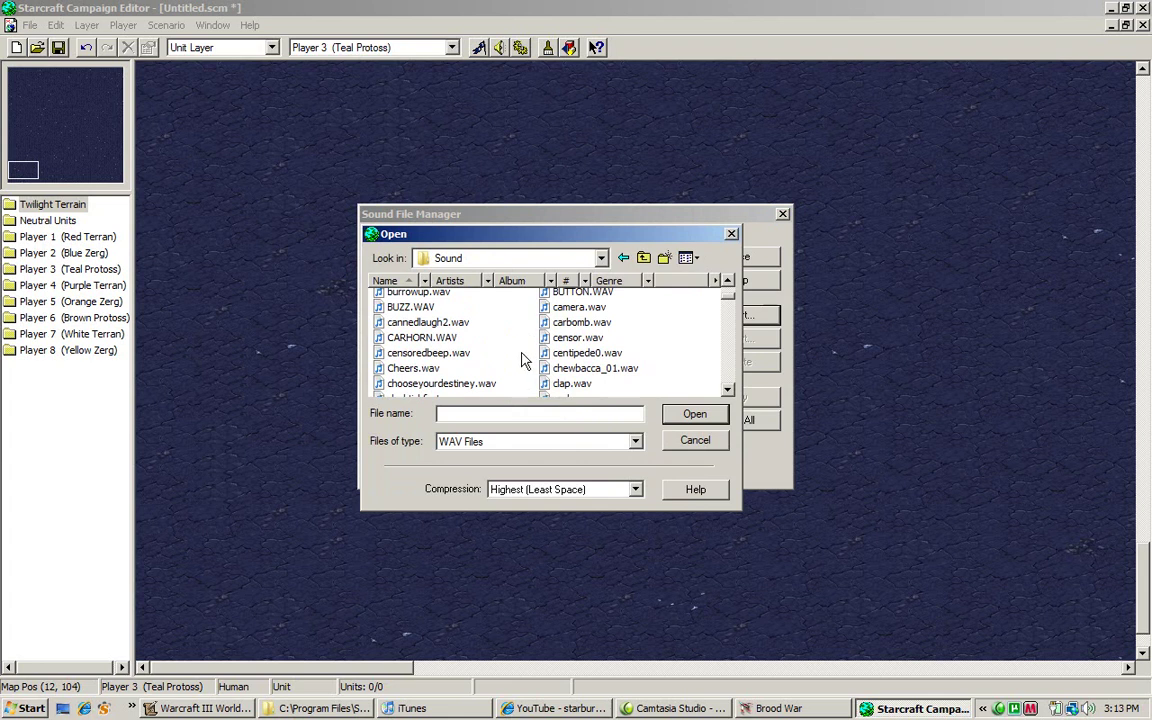
pyautogui.doubleClick(567, 370)
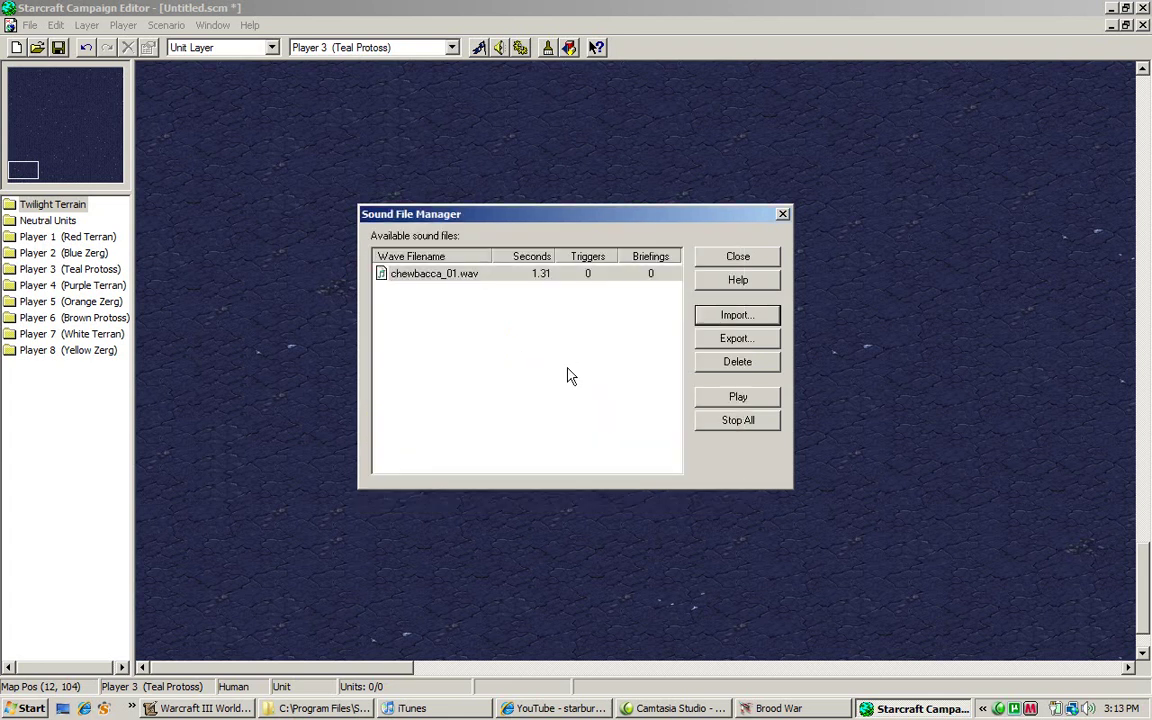
# - Try to export the imported chewbacca_01.wav as a WAV file under the same name
pyautogui.click(540, 274)
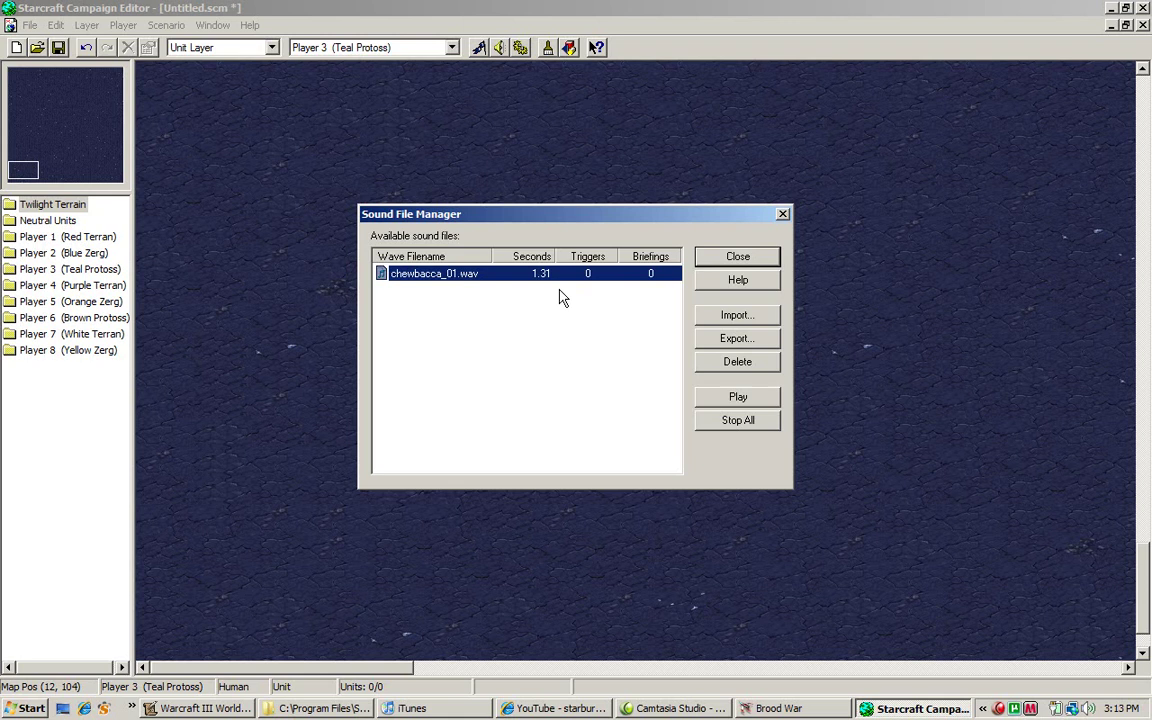
pyautogui.click(752, 342)
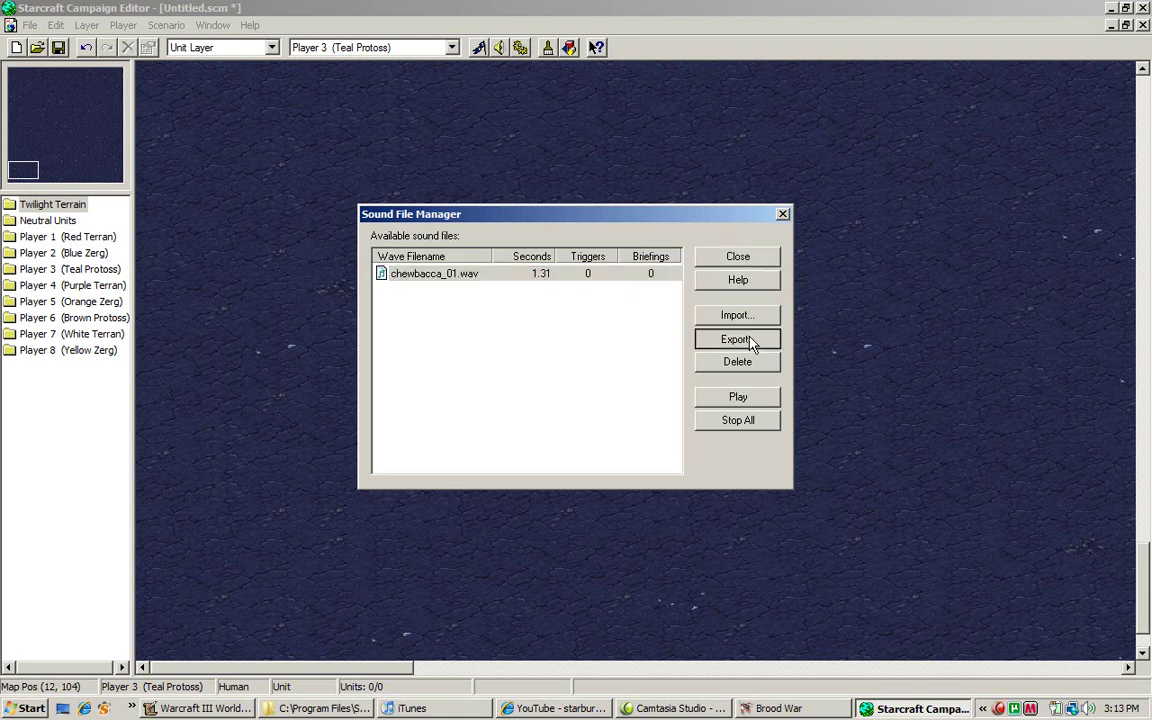
pyautogui.click(489, 275)
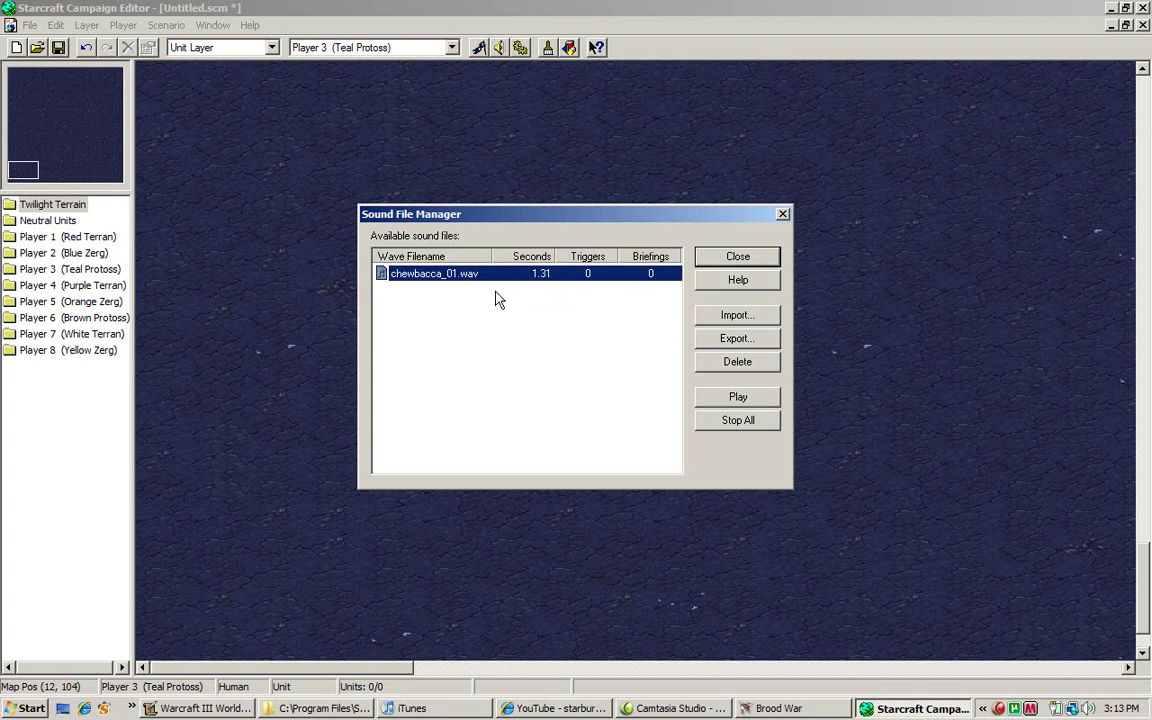
pyautogui.click(745, 339)
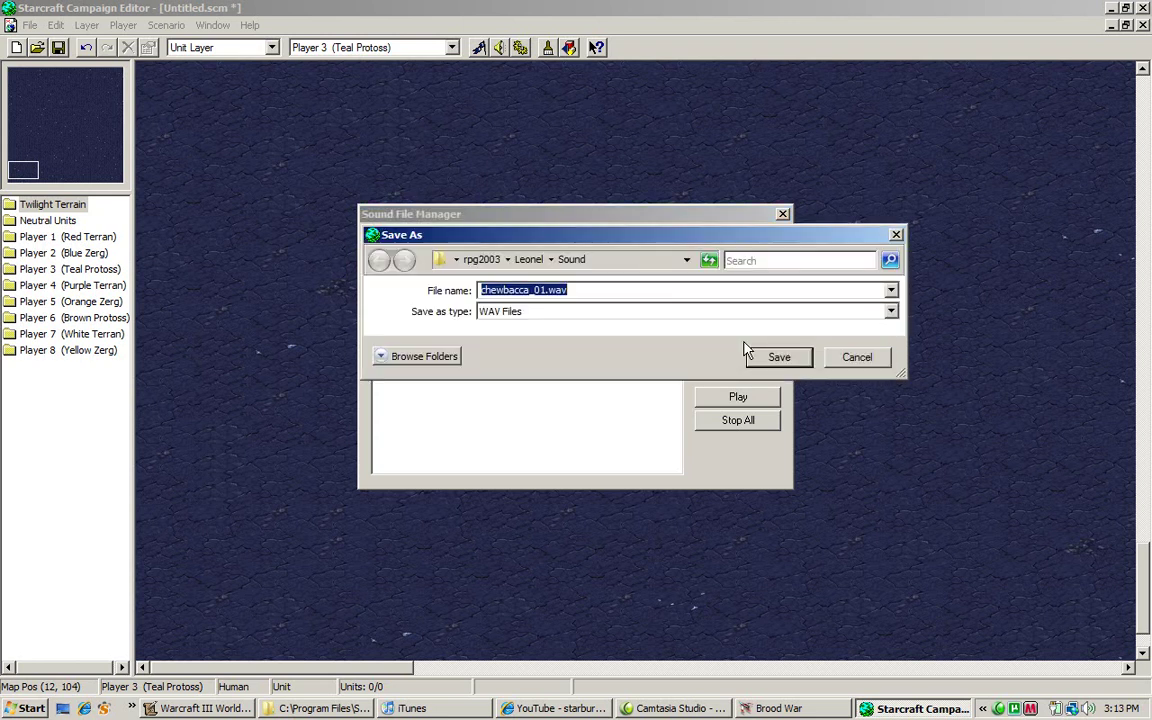
pyautogui.click(768, 357)
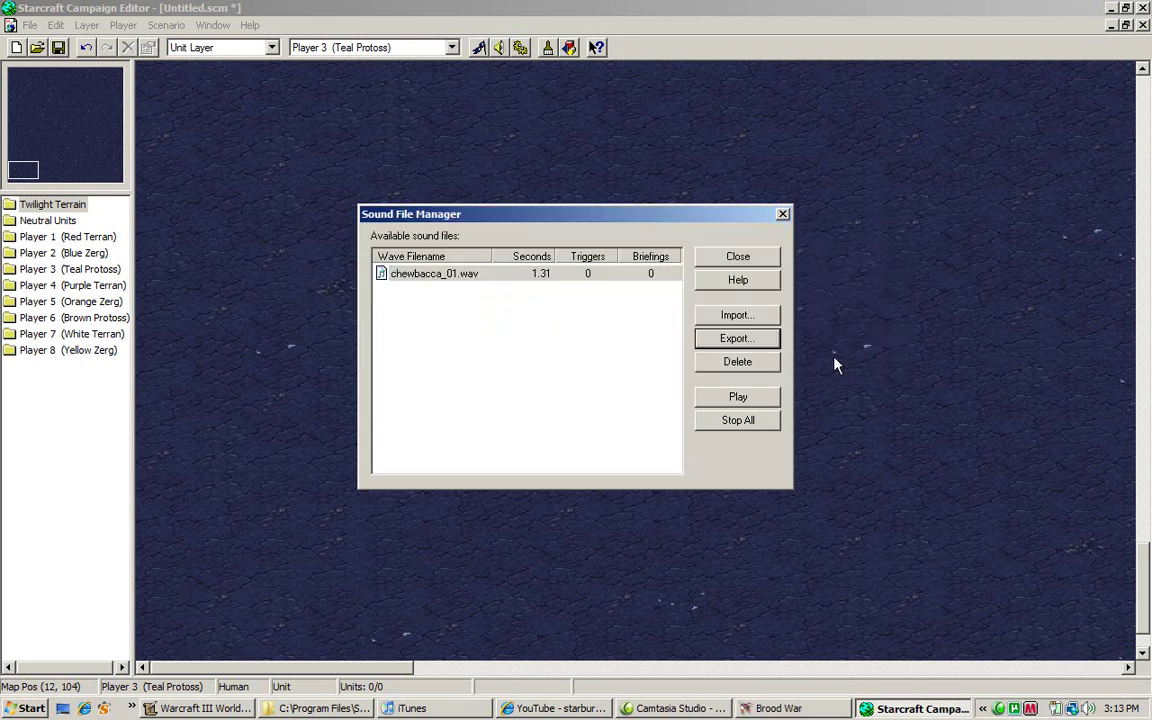
# - Play the imported chewbacca_01.wav and close the Sound File Manager
pyautogui.click(625, 275)
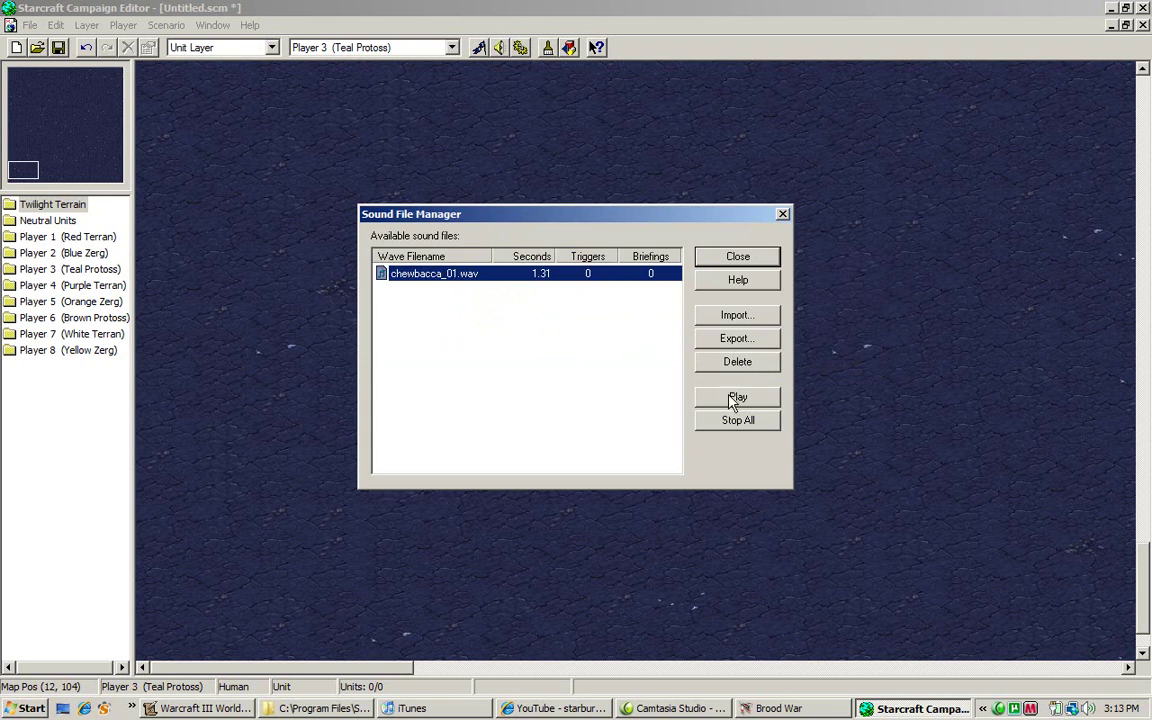
pyautogui.click(735, 400)
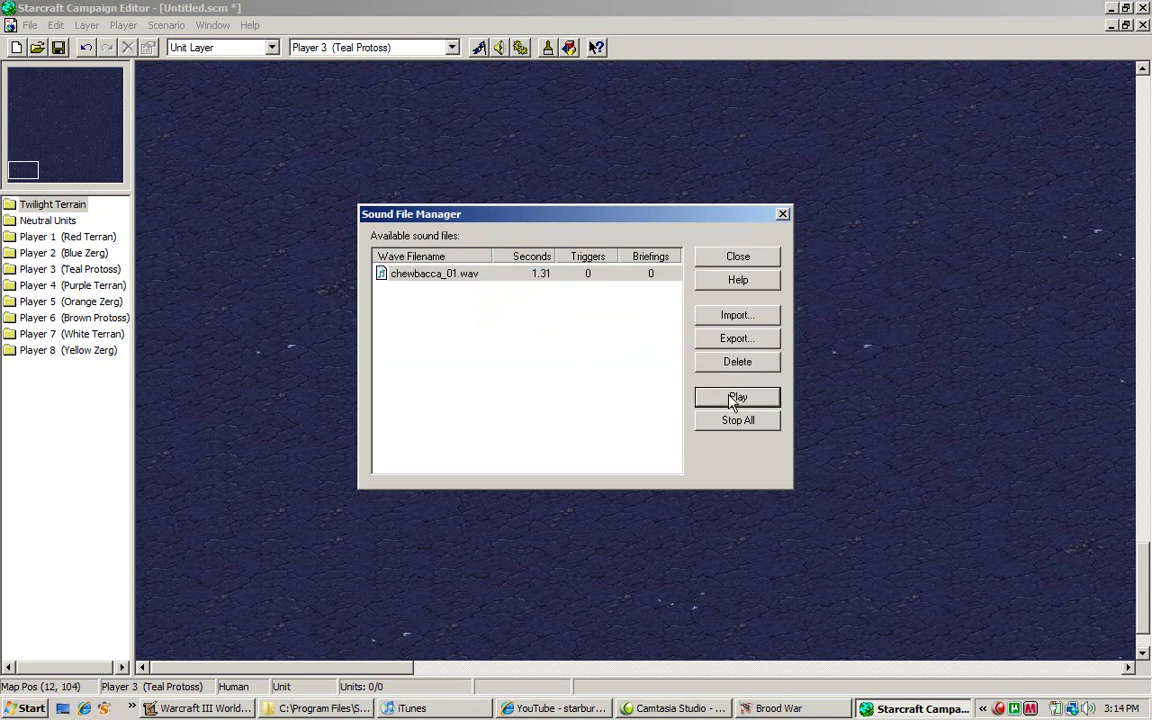
pyautogui.click(736, 258)
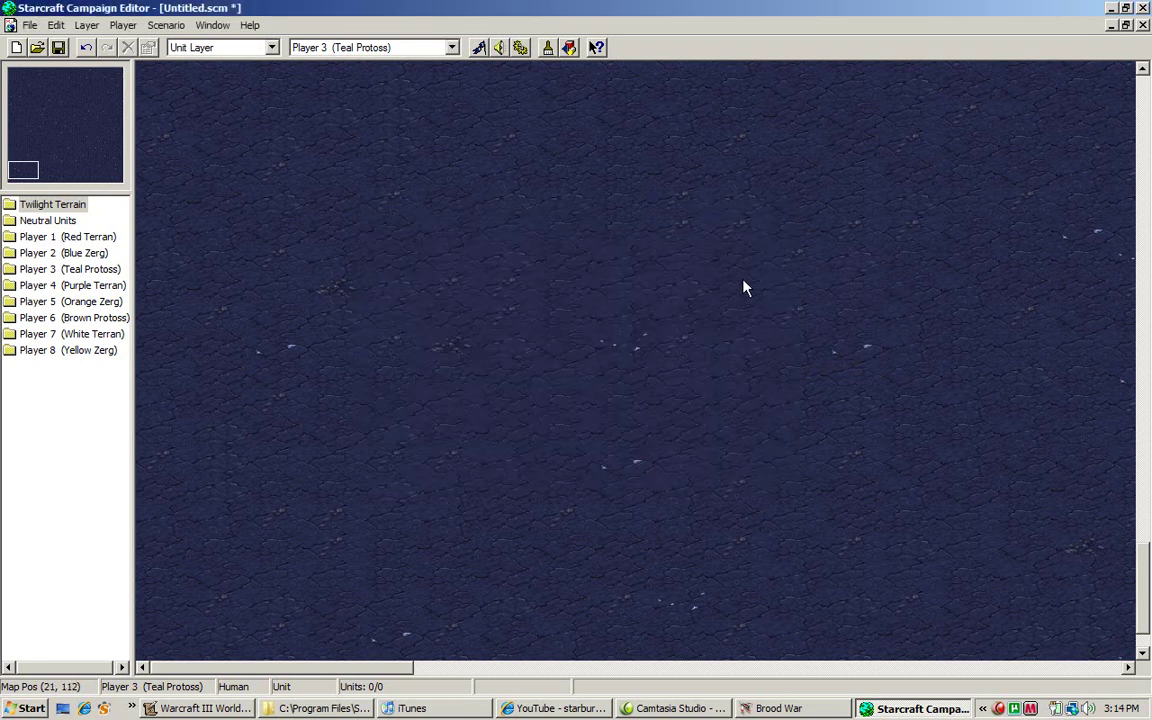
# - Review the existing triggers for all players, going through their conditions and actions, and close the trigger list
pyautogui.click(521, 50)
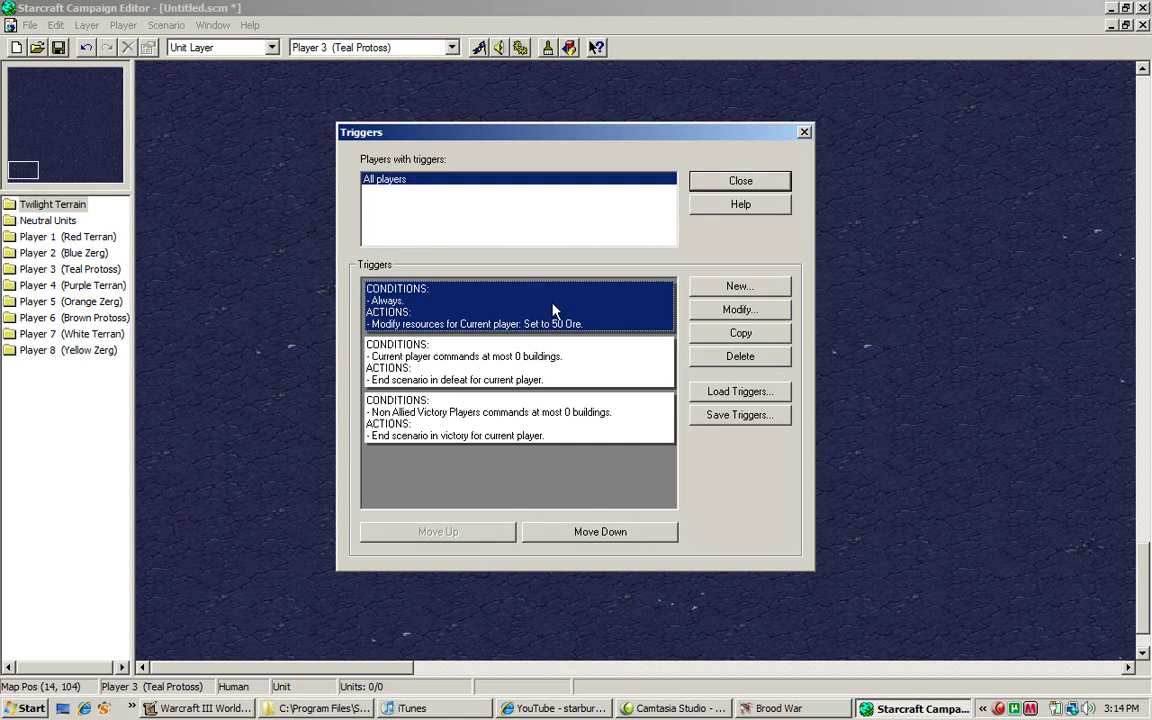
pyautogui.press('Down')
pyautogui.press('Down')
pyautogui.press('Up')
pyautogui.press('Up')
pyautogui.press('Down')
pyautogui.press('Down')
pyautogui.press('Up')
pyautogui.press('Up')
pyautogui.press('Down')
pyautogui.press('Down')
pyautogui.press('Up')
pyautogui.press('Up')
pyautogui.press('Down')
pyautogui.press('Down')
pyautogui.press('Up')
pyautogui.press('Up')
pyautogui.click(727, 189)
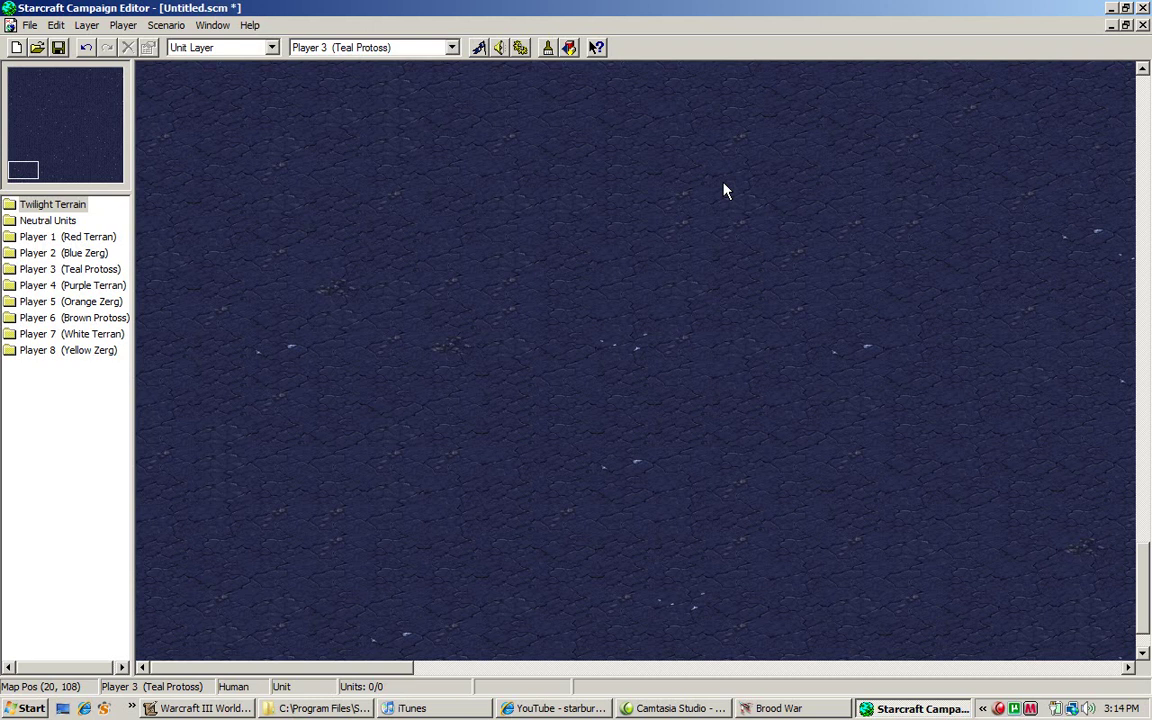
# - Switch to the Terrain Layer and show the Brush Palette for the Twilight terrain
pyautogui.click(244, 47)
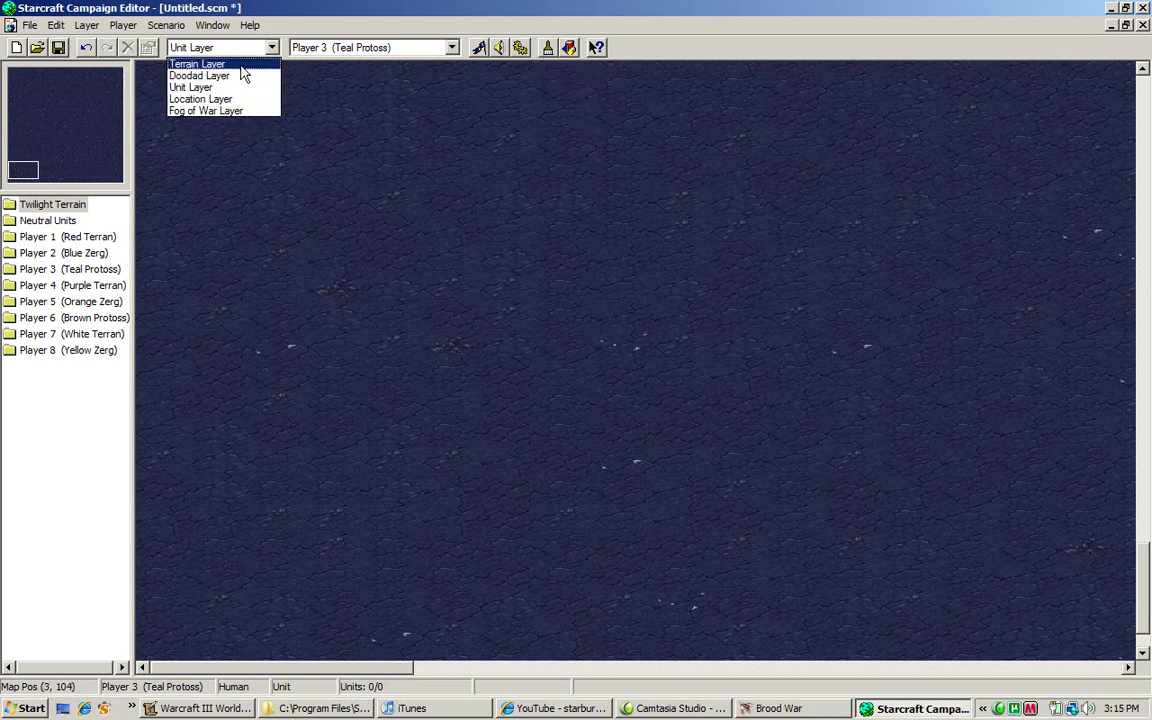
pyautogui.click(199, 64)
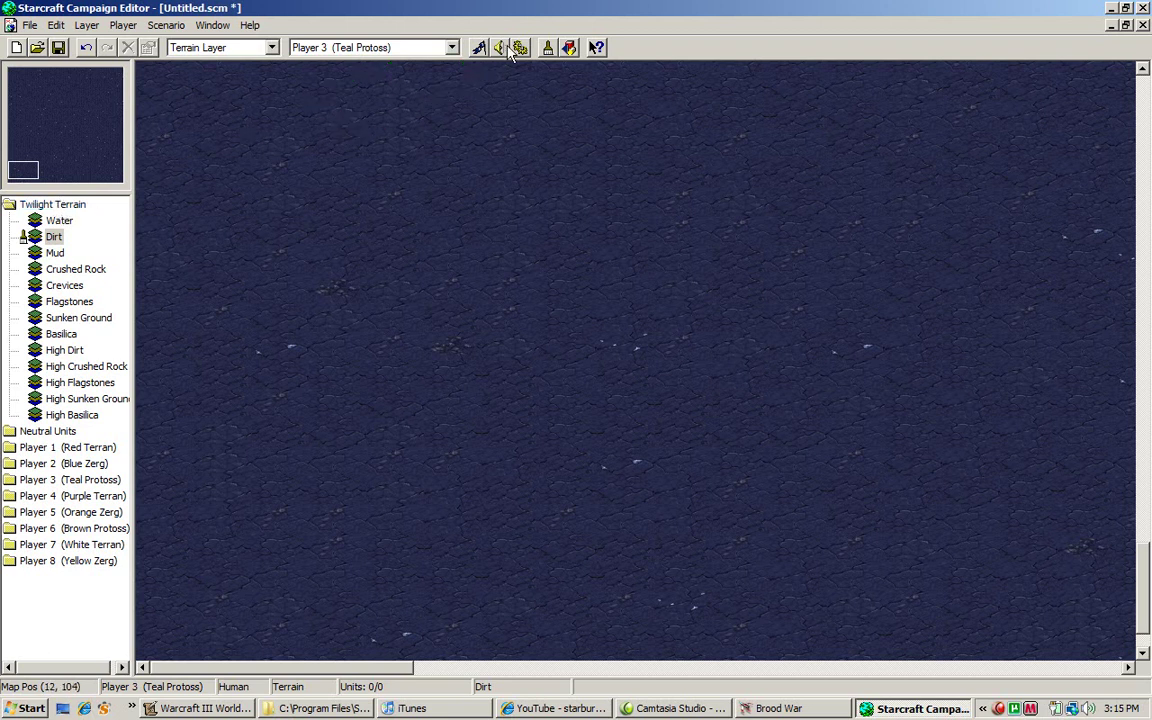
pyautogui.click(549, 50)
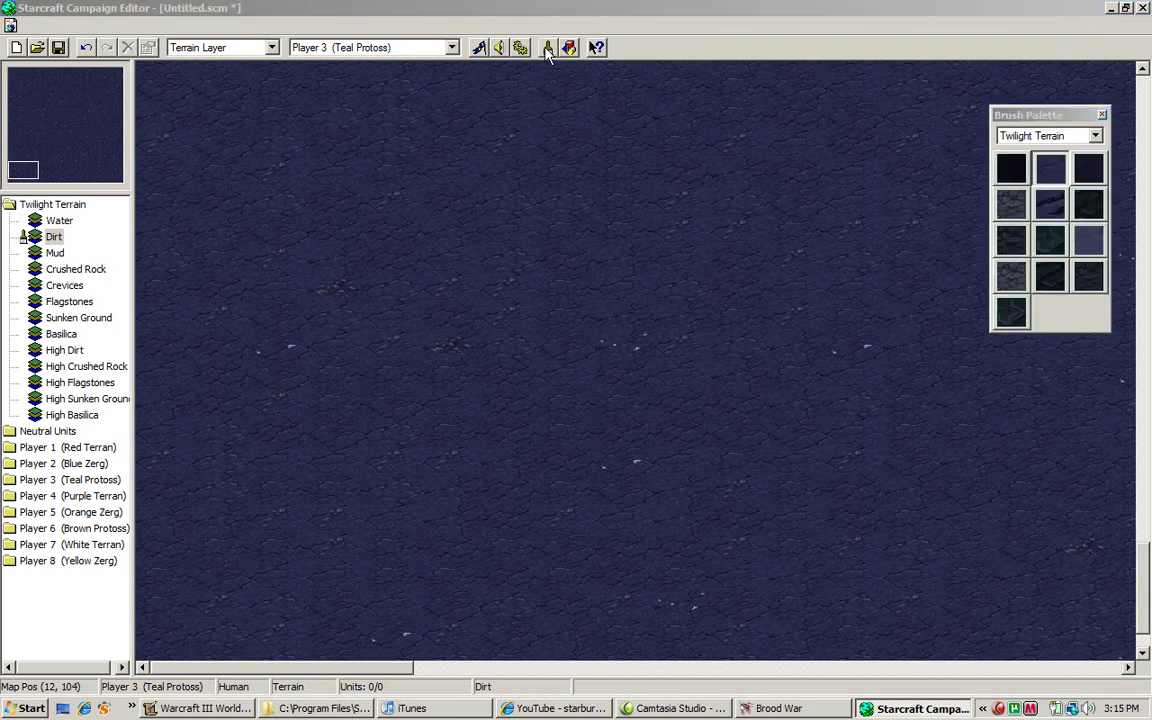
pyautogui.click(1030, 117)
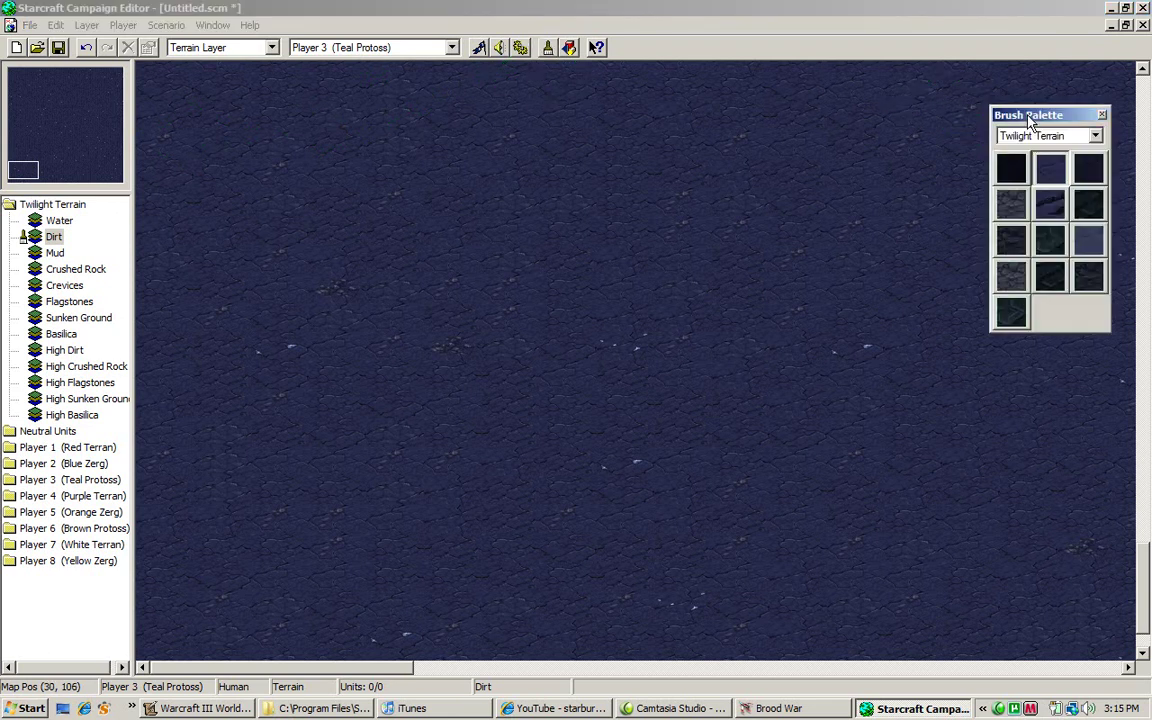
# - Paint a patch of Water on the map and cover it again with Dirt
pyautogui.click(1022, 180)
pyautogui.moveTo(560, 300)
pyautogui.mouseDown()
pyautogui.moveTo(609, 370)
pyautogui.moveTo(476, 188)
pyautogui.moveTo(450, 450)
pyautogui.moveTo(549, 302)
pyautogui.mouseUp()
pyautogui.click(1050, 175)
pyautogui.moveTo(830, 360)
pyautogui.mouseDown()
pyautogui.moveTo(872, 406)
pyautogui.moveTo(892, 193)
pyautogui.moveTo(520, 275)
pyautogui.moveTo(300, 410)
pyautogui.moveTo(591, 211)
pyautogui.moveTo(595, 163)
pyautogui.mouseUp()
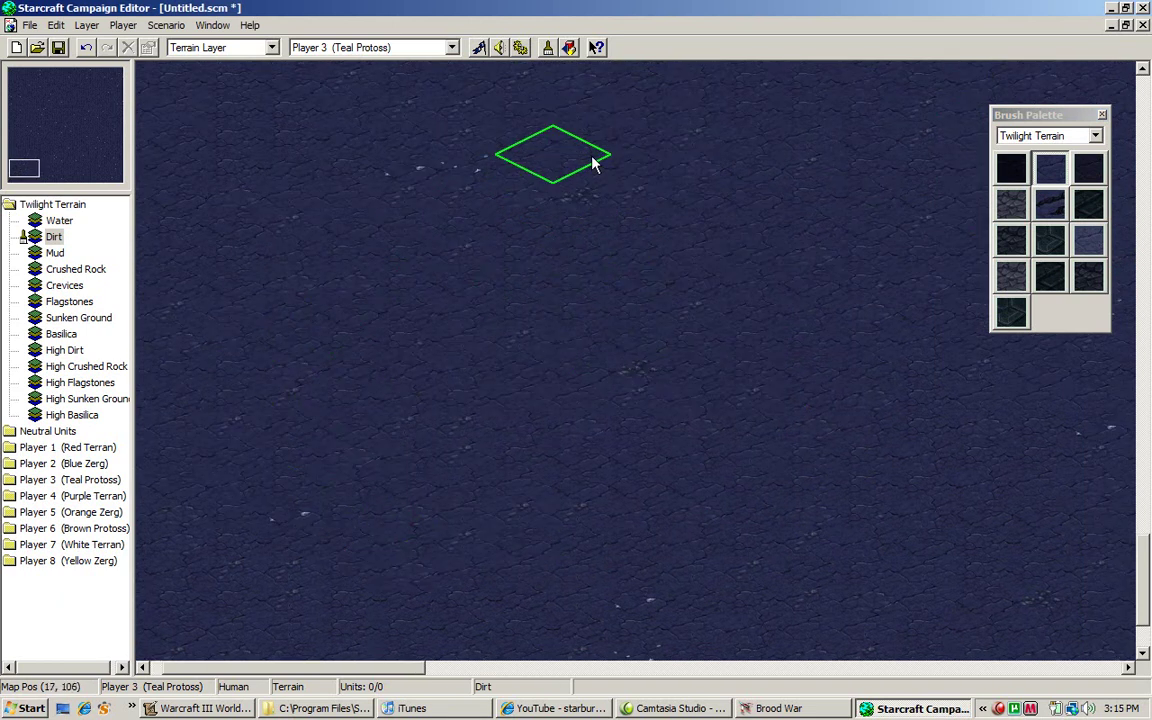
# - Paint a stretch of Mud and a large area of Crushed Rock in the middle of the visible map
pyautogui.click(1085, 168)
pyautogui.moveTo(658, 211)
pyautogui.mouseDown()
pyautogui.moveTo(673, 360)
pyautogui.moveTo(593, 427)
pyautogui.moveTo(489, 419)
pyautogui.moveTo(375, 355)
pyautogui.mouseUp()
pyautogui.click(1011, 205)
pyautogui.moveTo(930, 195)
pyautogui.mouseDown()
pyautogui.moveTo(510, 366)
pyautogui.moveTo(565, 295)
pyautogui.moveTo(823, 357)
pyautogui.mouseUp()
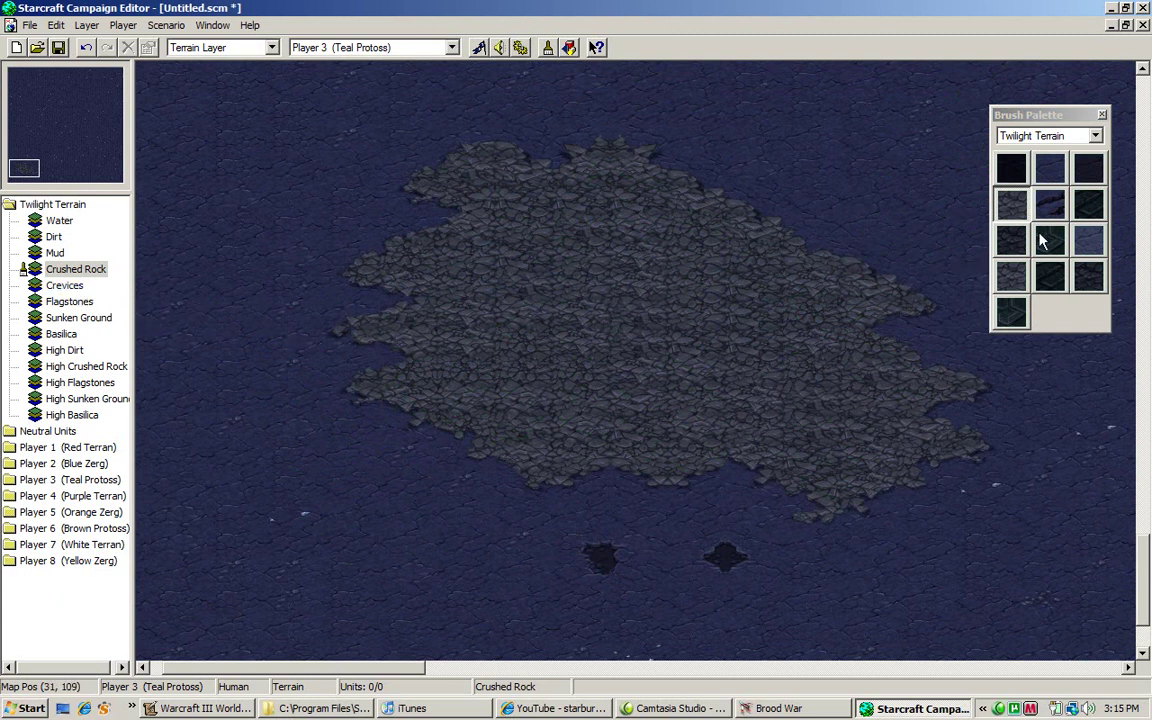
# - Try the Crevices and Flagstones brushes on the crushed rock area and fill its middle with Sunken Ground
pyautogui.click(1050, 205)
pyautogui.moveTo(700, 200)
pyautogui.mouseDown()
pyautogui.moveTo(560, 237)
pyautogui.moveTo(545, 373)
pyautogui.moveTo(810, 378)
pyautogui.moveTo(890, 240)
pyautogui.mouseUp()
pyautogui.click(1089, 205)
pyautogui.moveTo(600, 300)
pyautogui.mouseDown()
pyautogui.moveTo(540, 342)
pyautogui.moveTo(697, 322)
pyautogui.moveTo(620, 321)
pyautogui.moveTo(535, 245)
pyautogui.moveTo(540, 334)
pyautogui.mouseUp()
pyautogui.click(1011, 240)
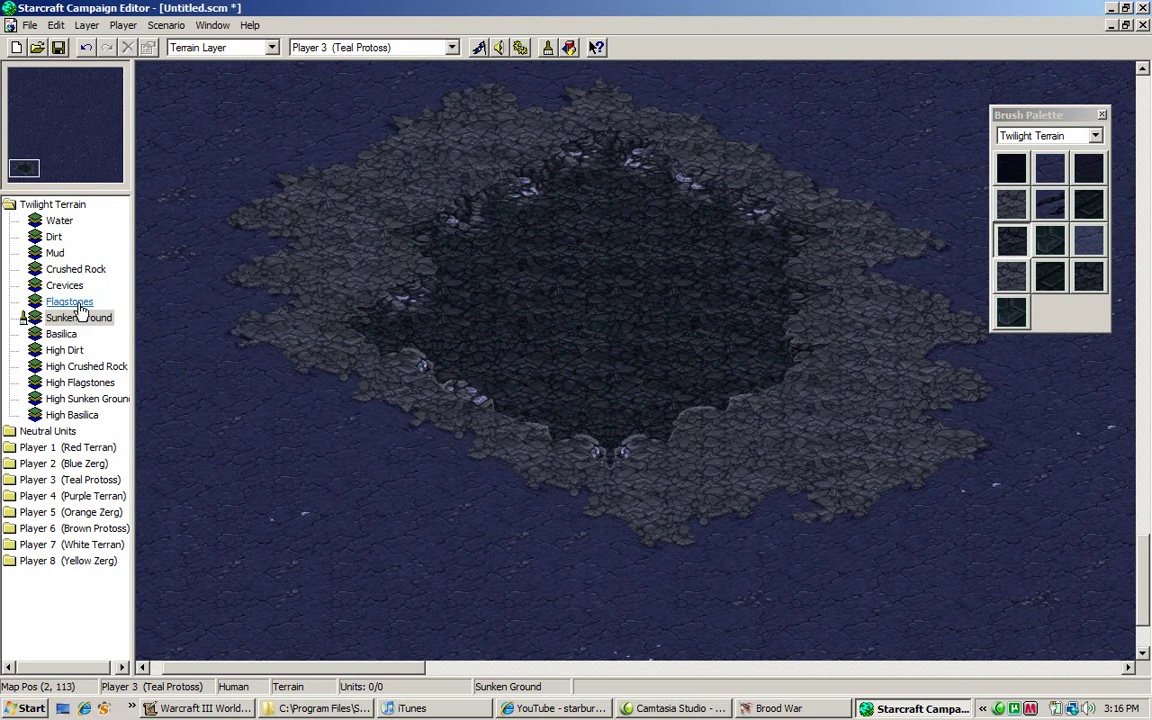
# - Paint Dirt over the whole area of crushed rock and sunken ground
pyautogui.click(1049, 240)
pyautogui.click(1011, 277)
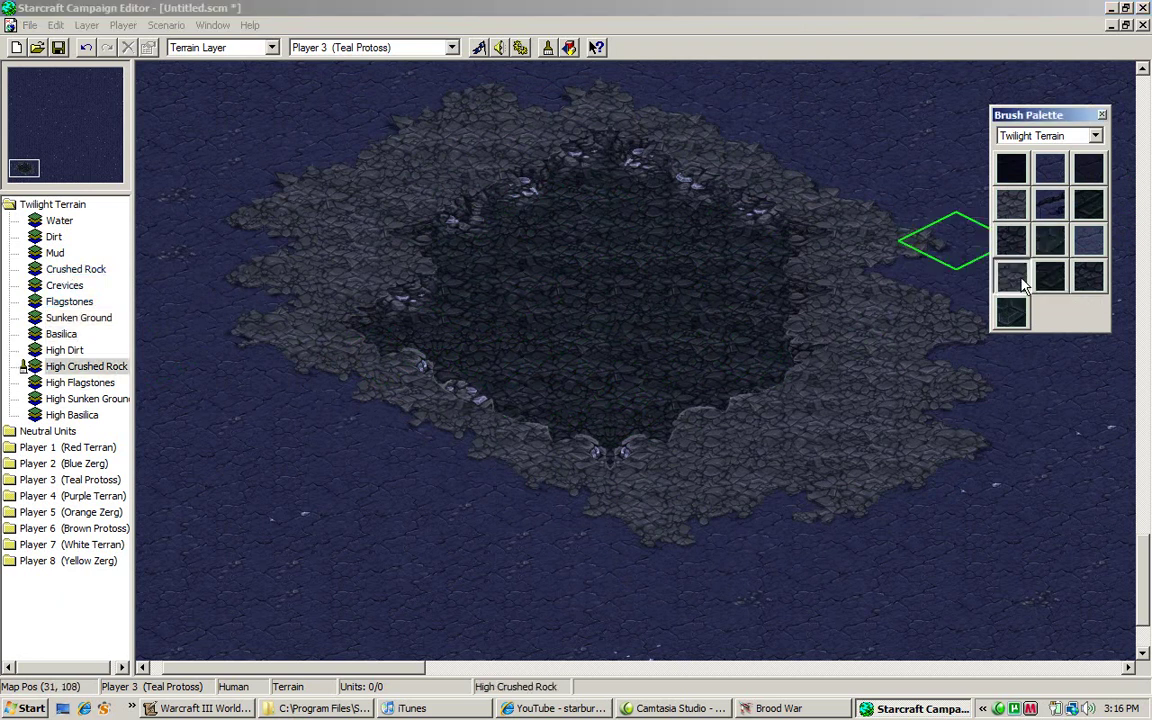
pyautogui.click(1011, 240)
pyautogui.click(1011, 205)
pyautogui.click(1049, 168)
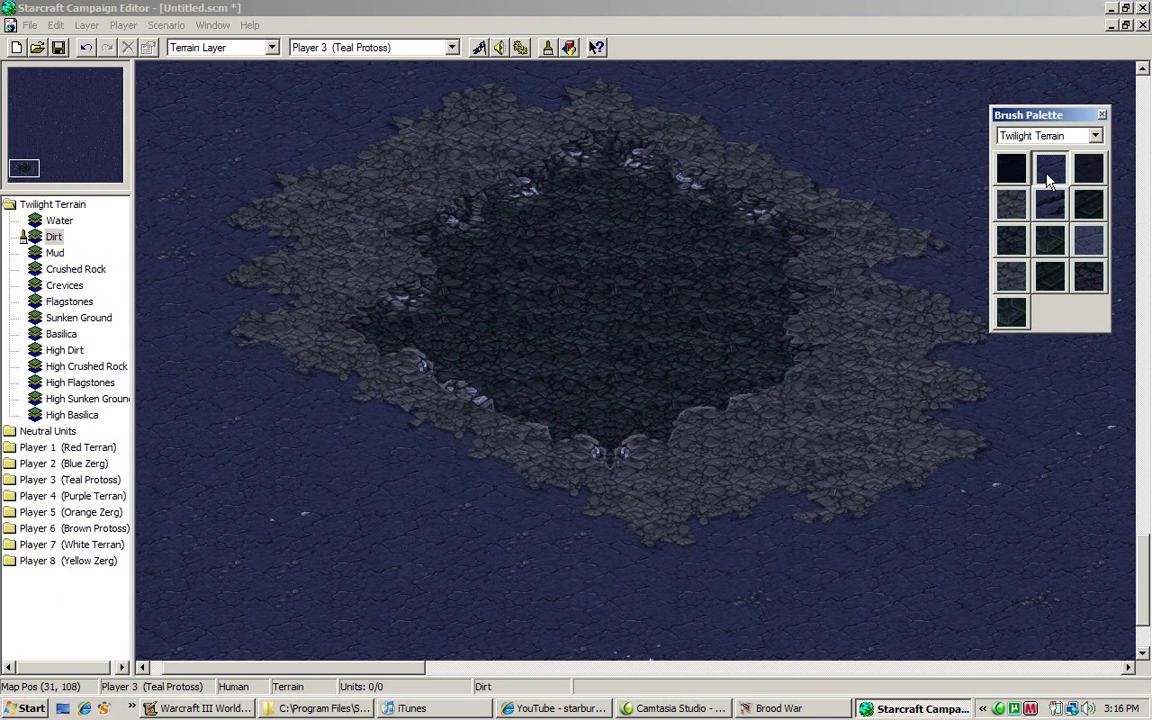
pyautogui.moveTo(953, 232)
pyautogui.mouseDown()
pyautogui.moveTo(573, 422)
pyautogui.moveTo(455, 453)
pyautogui.moveTo(897, 470)
pyautogui.moveTo(642, 202)
pyautogui.moveTo(746, 353)
pyautogui.moveTo(689, 481)
pyautogui.moveTo(1008, 269)
pyautogui.mouseUp()
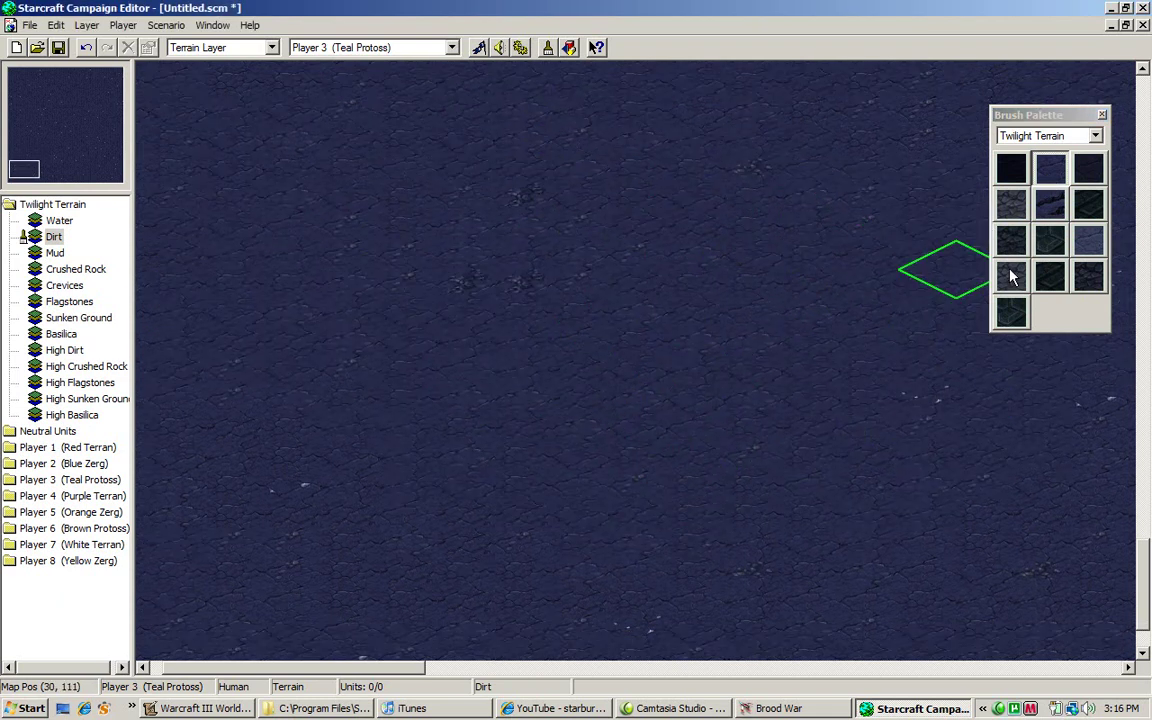
# - Paint a High Dirt plateau from the map's west edge eastward across the lower part of the map
pyautogui.click(1089, 240)
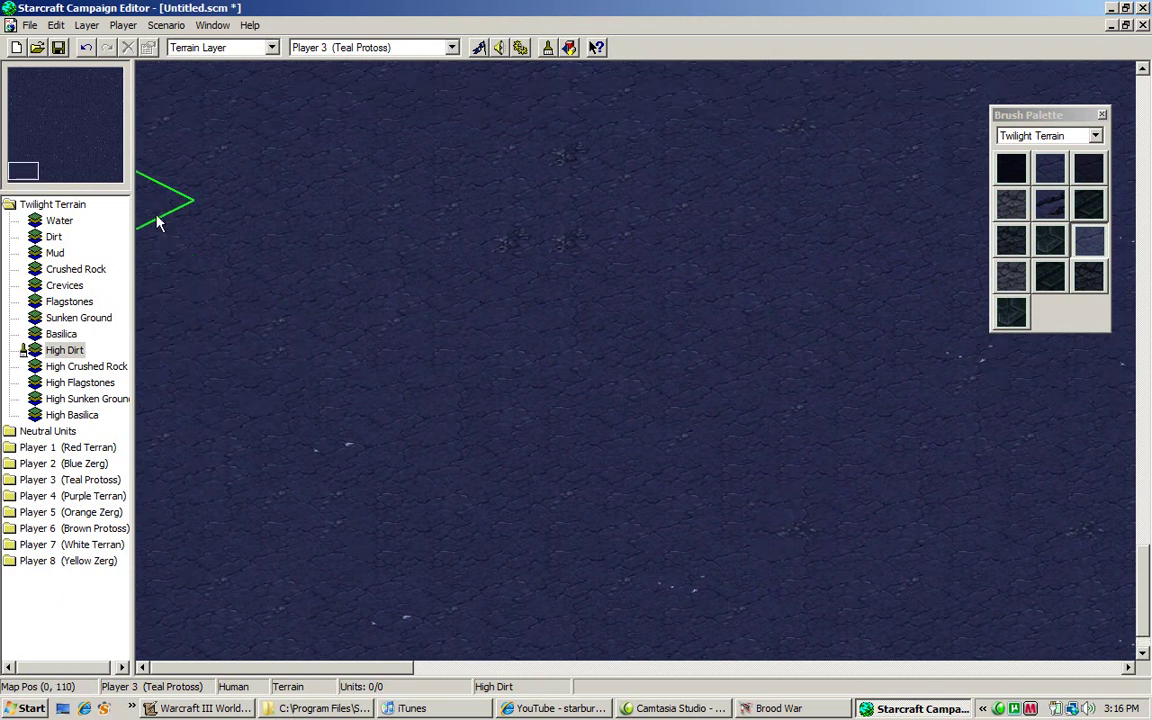
pyautogui.moveTo(132, 162)
pyautogui.mouseDown()
pyautogui.moveTo(135, 130)
pyautogui.moveTo(350, 180)
pyautogui.moveTo(205, 295)
pyautogui.moveTo(226, 200)
pyautogui.moveTo(440, 249)
pyautogui.moveTo(255, 45)
pyautogui.moveTo(460, 175)
pyautogui.moveTo(167, 90)
pyautogui.moveTo(483, 154)
pyautogui.moveTo(498, 238)
pyautogui.moveTo(411, 175)
pyautogui.moveTo(435, 242)
pyautogui.moveTo(270, 231)
pyautogui.moveTo(497, 316)
pyautogui.moveTo(465, 194)
pyautogui.moveTo(438, 210)
pyautogui.moveTo(493, 236)
pyautogui.moveTo(258, 358)
pyautogui.moveTo(470, 278)
pyautogui.moveTo(481, 218)
pyautogui.mouseUp()
pyautogui.press('Right')
pyautogui.press('Right')
pyautogui.press('Right')
pyautogui.press('Right')
pyautogui.press('Right')
pyautogui.press('Right')
pyautogui.press('Down')
pyautogui.press('Down')
pyautogui.press('Right')
pyautogui.press('Right')
pyautogui.press('Right')
pyautogui.press('Right')
pyautogui.press('Right')
pyautogui.press('Right')
pyautogui.press('Right')
pyautogui.press('Right')
pyautogui.press('Right')
pyautogui.press('Down')
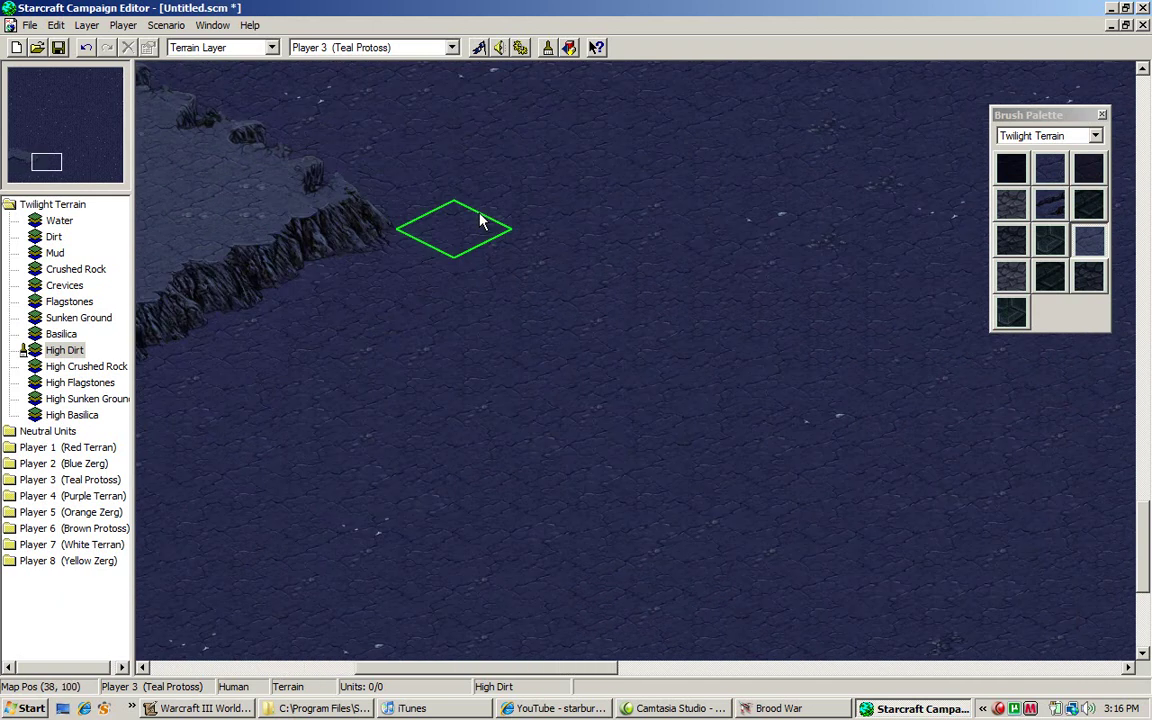
# - Paint a broad stretch of High Dirt farther east, running down to the map's south edge
pyautogui.press('Down')
pyautogui.press('Down')
pyautogui.press('Down')
pyautogui.press('Down')
pyautogui.press('Up')
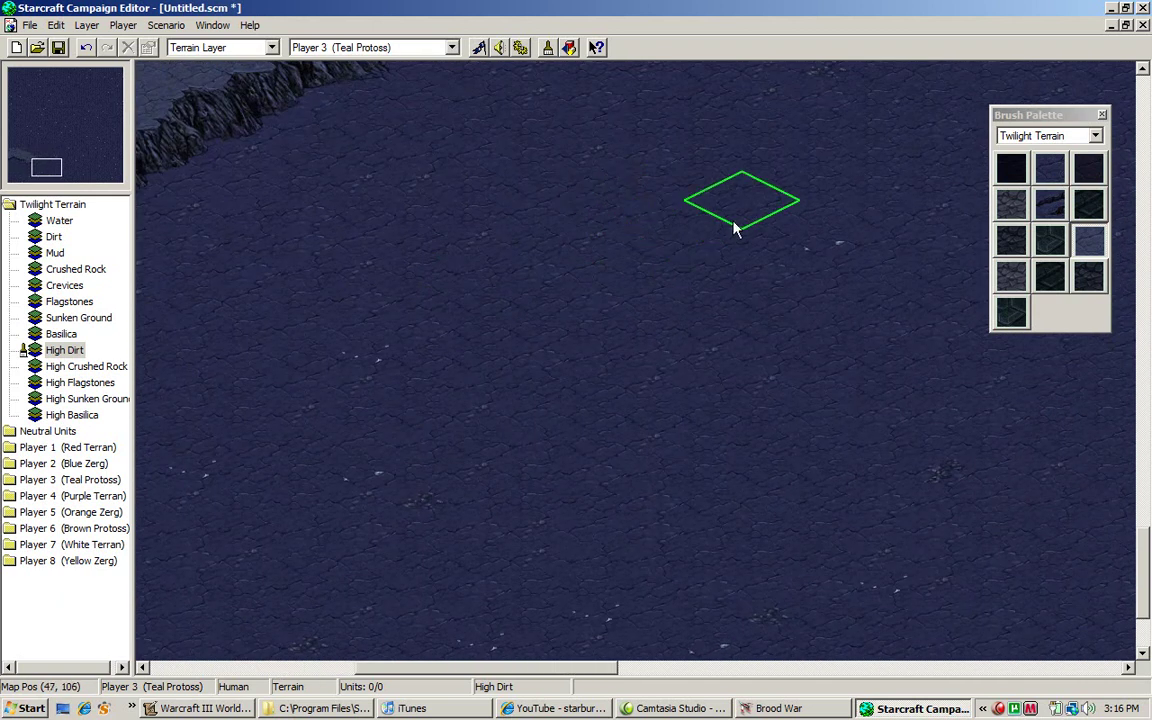
pyautogui.moveTo(735, 225)
pyautogui.mouseDown()
pyautogui.moveTo(432, 399)
pyautogui.moveTo(584, 431)
pyautogui.moveTo(653, 370)
pyautogui.moveTo(627, 327)
pyautogui.moveTo(656, 247)
pyautogui.moveTo(653, 283)
pyautogui.moveTo(568, 345)
pyautogui.moveTo(687, 292)
pyautogui.moveTo(716, 299)
pyautogui.moveTo(663, 697)
pyautogui.moveTo(591, 240)
pyautogui.moveTo(527, 234)
pyautogui.moveTo(702, 353)
pyautogui.moveTo(725, 629)
pyautogui.mouseUp()
pyautogui.press('Right')
pyautogui.press('Right')
pyautogui.press('Right')
pyautogui.press('Right')
pyautogui.press('Right')
pyautogui.press('Right')
pyautogui.press('Right')
pyautogui.press('Right')
pyautogui.press('Right')
pyautogui.press('Right')
pyautogui.press('Right')
pyautogui.press('Down')
pyautogui.press('Down')
pyautogui.press('Down')
pyautogui.press('Down')
pyautogui.press('Down')
pyautogui.press('Down')
pyautogui.press('Left')
pyautogui.press('Left')
pyautogui.press('Left')
pyautogui.press('Left')
pyautogui.press('Left')
pyautogui.press('Left')
pyautogui.press('Left')
pyautogui.press('Left')
pyautogui.press('Right')
pyautogui.press('Right')
pyautogui.press('Right')
pyautogui.press('Right')
pyautogui.press('Right')
pyautogui.press('Right')
pyautogui.press('Right')
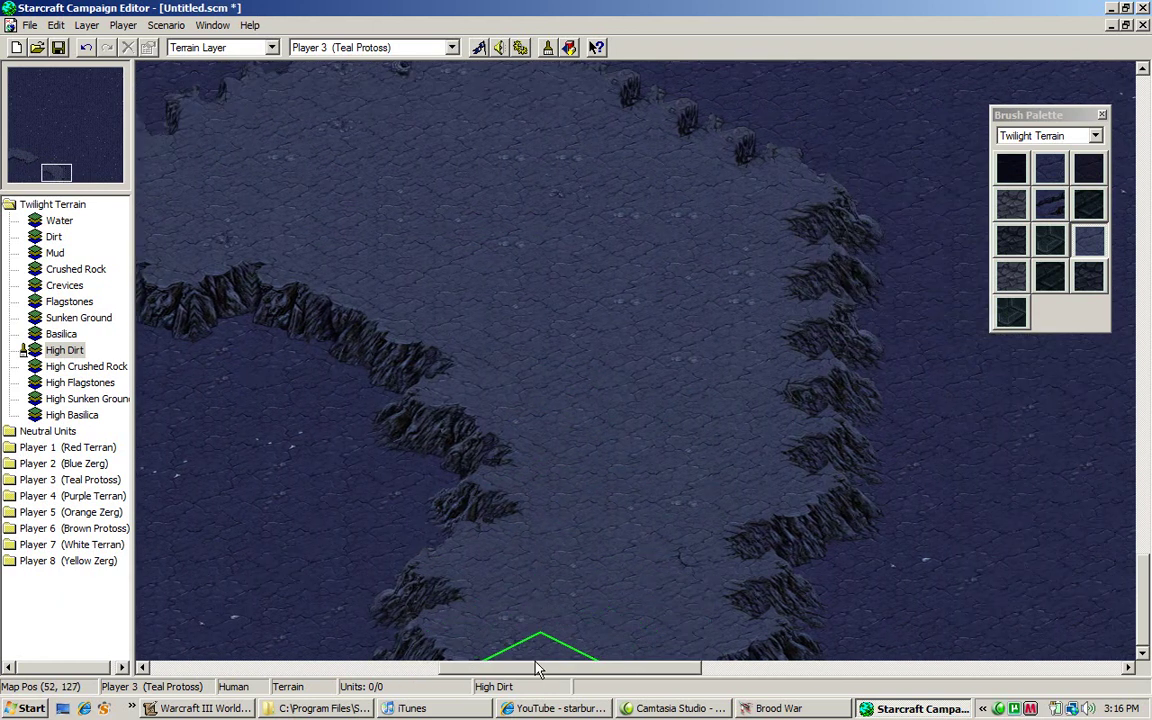
# - Extend the High Dirt plateau with a long strip running east from the broad stretch across the lower part of the map
pyautogui.press('Up')
pyautogui.press('Up')
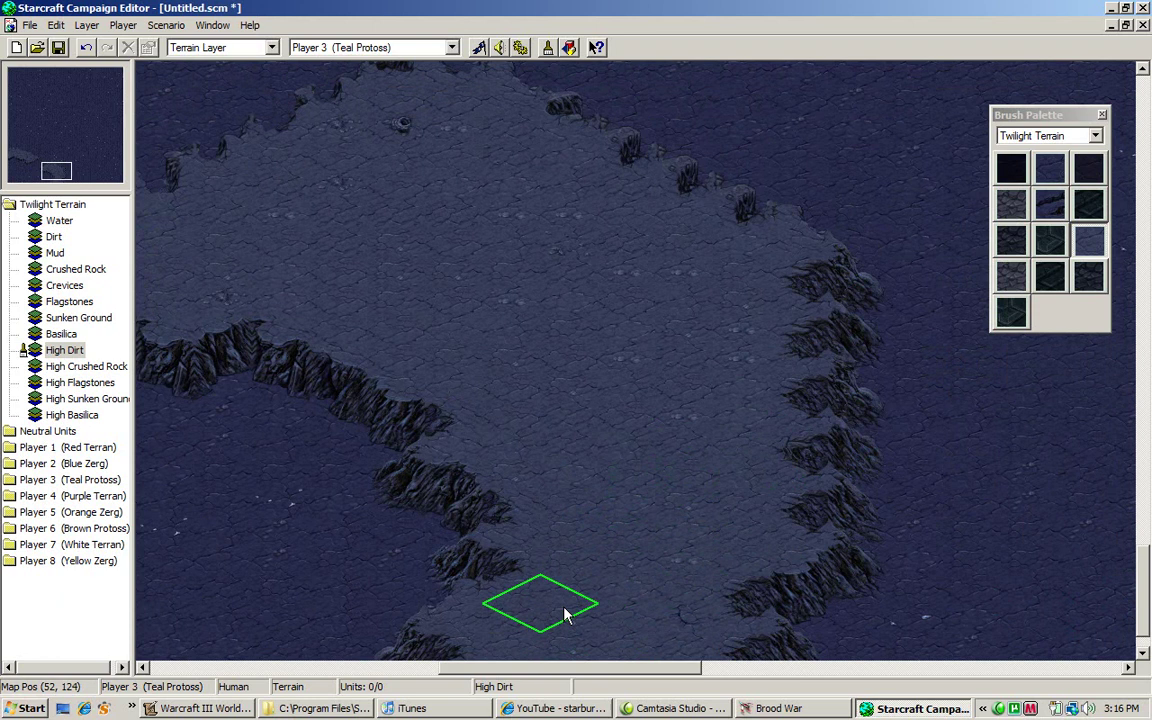
pyautogui.press('Down')
pyautogui.press('Down')
pyautogui.press('Right')
pyautogui.moveTo(638, 535)
pyautogui.mouseDown()
pyautogui.moveTo(717, 674)
pyautogui.moveTo(738, 603)
pyautogui.moveTo(658, 537)
pyautogui.moveTo(607, 318)
pyautogui.moveTo(866, 216)
pyautogui.moveTo(1081, 213)
pyautogui.moveTo(1095, 388)
pyautogui.moveTo(882, 461)
pyautogui.moveTo(1071, 310)
pyautogui.moveTo(1106, 406)
pyautogui.moveTo(1130, 435)
pyautogui.moveTo(1090, 615)
pyautogui.moveTo(782, 394)
pyautogui.moveTo(867, 295)
pyautogui.mouseUp()
pyautogui.press('Right')
pyautogui.press('Right')
pyautogui.press('Right')
pyautogui.press('Right')
pyautogui.press('Right')
pyautogui.press('Right')
pyautogui.press('Right')
pyautogui.press('Right')
pyautogui.press('Right')
pyautogui.press('Right')
pyautogui.press('Right')
pyautogui.press('Right')
pyautogui.press('Right')
pyautogui.press('Right')
pyautogui.press('Right')
pyautogui.press('Right')
pyautogui.press('Right')
pyautogui.press('Right')
pyautogui.press('Right')
pyautogui.press('Right')
pyautogui.press('Right')
pyautogui.press('Right')
pyautogui.press('Right')
pyautogui.press('Right')
pyautogui.press('Right')
pyautogui.press('Right')
pyautogui.press('Right')
pyautogui.press('Right')
pyautogui.press('Right')
pyautogui.press('Right')
pyautogui.press('Right')
pyautogui.press('Right')
pyautogui.press('Right')
pyautogui.press('Left')
pyautogui.press('Left')
pyautogui.press('Left')
pyautogui.press('Left')
pyautogui.press('Left')
pyautogui.press('Left')
pyautogui.press('Left')
pyautogui.press('Left')
pyautogui.press('Left')
pyautogui.press('Left')
pyautogui.press('Left')
pyautogui.press('Left')
pyautogui.press('Left')
pyautogui.press('Left')
pyautogui.press('Left')
pyautogui.press('Left')
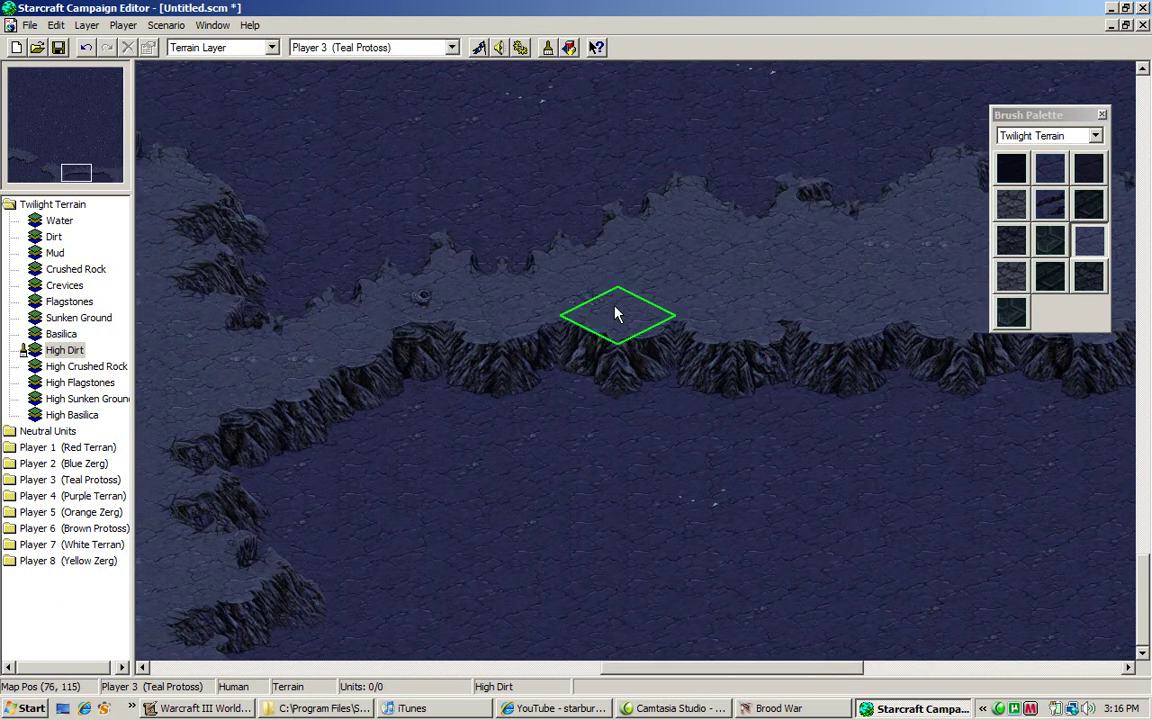
# - Widen the eastern High Dirt strip southward over the low ground beneath its cliff edge
pyautogui.press('Right')
pyautogui.press('Right')
pyautogui.press('Right')
pyautogui.press('Right')
pyautogui.press('Right')
pyautogui.press('Right')
pyautogui.press('Right')
pyautogui.press('Right')
pyautogui.press('Right')
pyautogui.press('Right')
pyautogui.press('Right')
pyautogui.press('Right')
pyautogui.press('Right')
pyautogui.press('Right')
pyautogui.press('Right')
pyautogui.press('Right')
pyautogui.press('Right')
pyautogui.press('Right')
pyautogui.press('Right')
pyautogui.press('Right')
pyautogui.moveTo(538, 640)
pyautogui.mouseDown()
pyautogui.moveTo(836, 342)
pyautogui.moveTo(489, 545)
pyautogui.moveTo(761, 375)
pyautogui.moveTo(922, 510)
pyautogui.moveTo(1121, 432)
pyautogui.moveTo(1112, 677)
pyautogui.moveTo(670, 404)
pyautogui.moveTo(687, 580)
pyautogui.mouseUp()
pyautogui.press('Right')
pyautogui.press('Right')
pyautogui.press('Right')
pyautogui.press('Left')
pyautogui.press('Left')
pyautogui.press('Left')
pyautogui.press('Left')
pyautogui.press('Left')
pyautogui.press('Left')
pyautogui.press('Left')
pyautogui.press('Left')
pyautogui.press('Left')
pyautogui.press('Left')
pyautogui.press('Left')
pyautogui.press('Left')
pyautogui.press('Left')
pyautogui.press('Left')
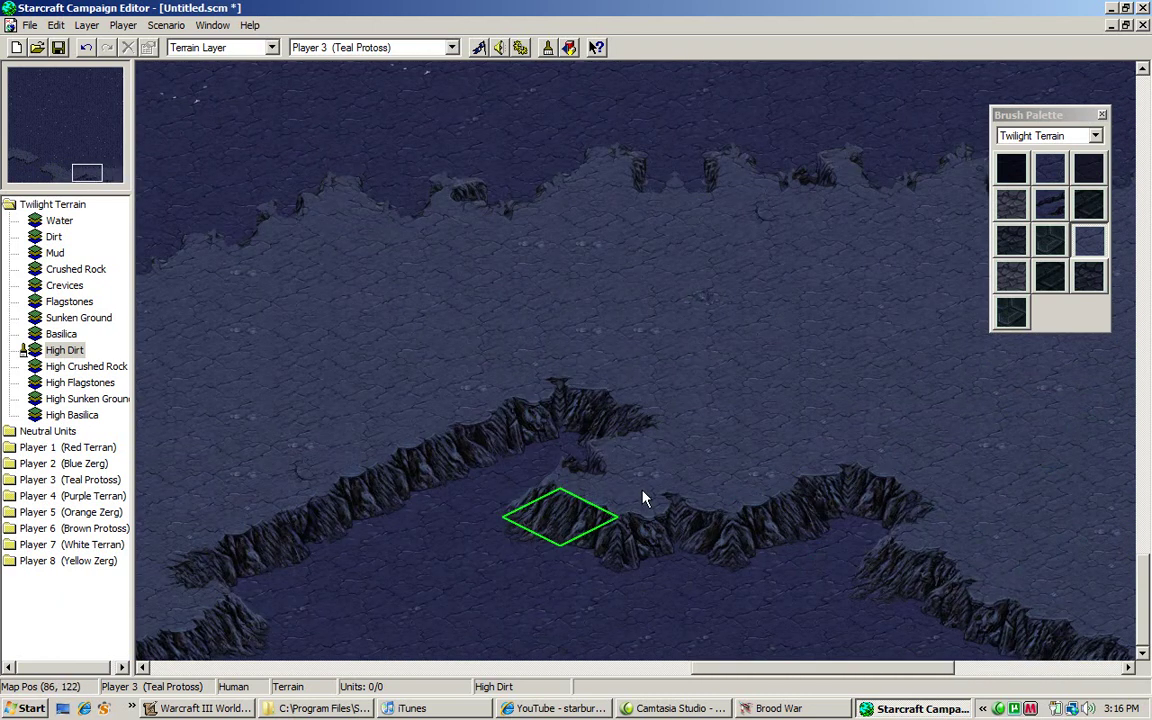
# - Fill the remaining low ground below the eastern strip with High Dirt down to the map's south edge
pyautogui.moveTo(698, 623)
pyautogui.mouseDown()
pyautogui.moveTo(862, 594)
pyautogui.moveTo(624, 671)
pyautogui.moveTo(284, 662)
pyautogui.moveTo(947, 572)
pyautogui.moveTo(711, 551)
pyautogui.moveTo(786, 656)
pyautogui.moveTo(407, 661)
pyautogui.mouseUp()
pyautogui.press('Right')
pyautogui.press('Right')
pyautogui.press('Right')
pyautogui.press('Right')
pyautogui.press('Right')
pyautogui.press('Right')
pyautogui.press('Right')
pyautogui.press('Right')
pyautogui.press('Right')
pyautogui.press('Right')
pyautogui.press('Right')
pyautogui.press('Right')
pyautogui.press('Right')
pyautogui.press('Right')
pyautogui.press('Right')
pyautogui.press('Right')
pyautogui.press('Right')
pyautogui.press('Right')
pyautogui.press('Left')
pyautogui.press('Left')
pyautogui.press('Left')
pyautogui.press('Left')
pyautogui.press('Left')
pyautogui.press('Left')
pyautogui.press('Left')
pyautogui.press('Left')
pyautogui.press('Left')
pyautogui.press('Left')
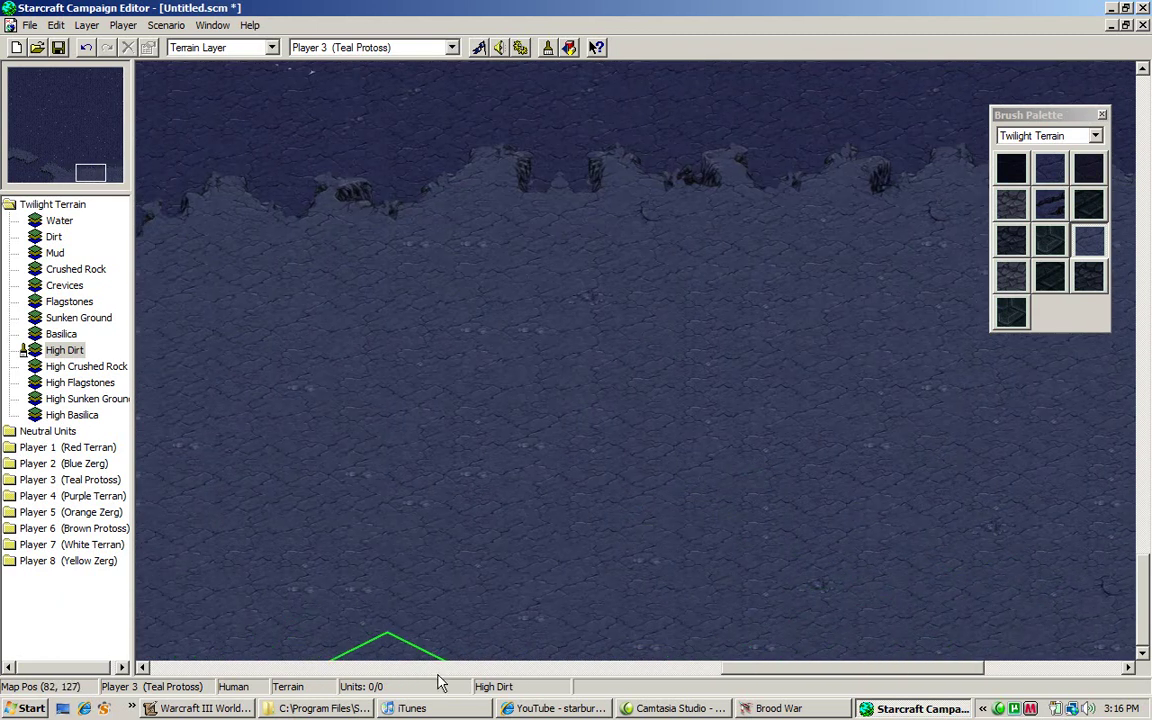
# - Switch to iTunes, start playback of the track Labyrinth, and return to the map in StarCraft Campaign Editor
pyautogui.click(411, 709)
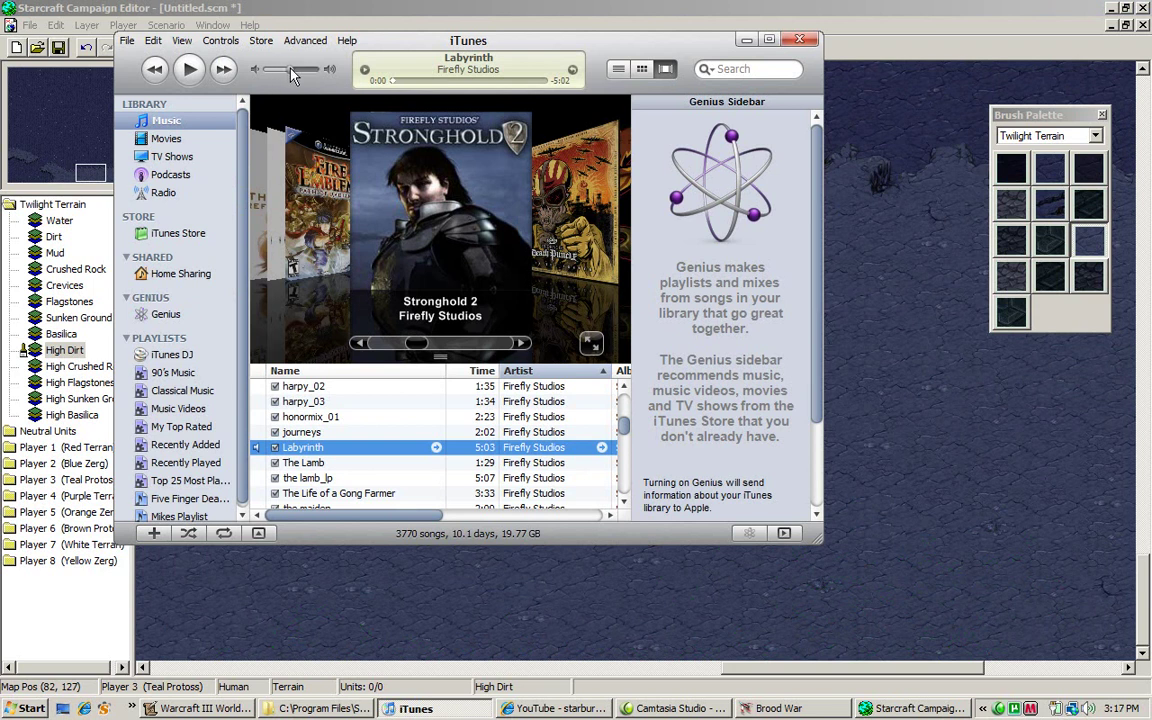
pyautogui.click(188, 69)
pyautogui.click(747, 40)
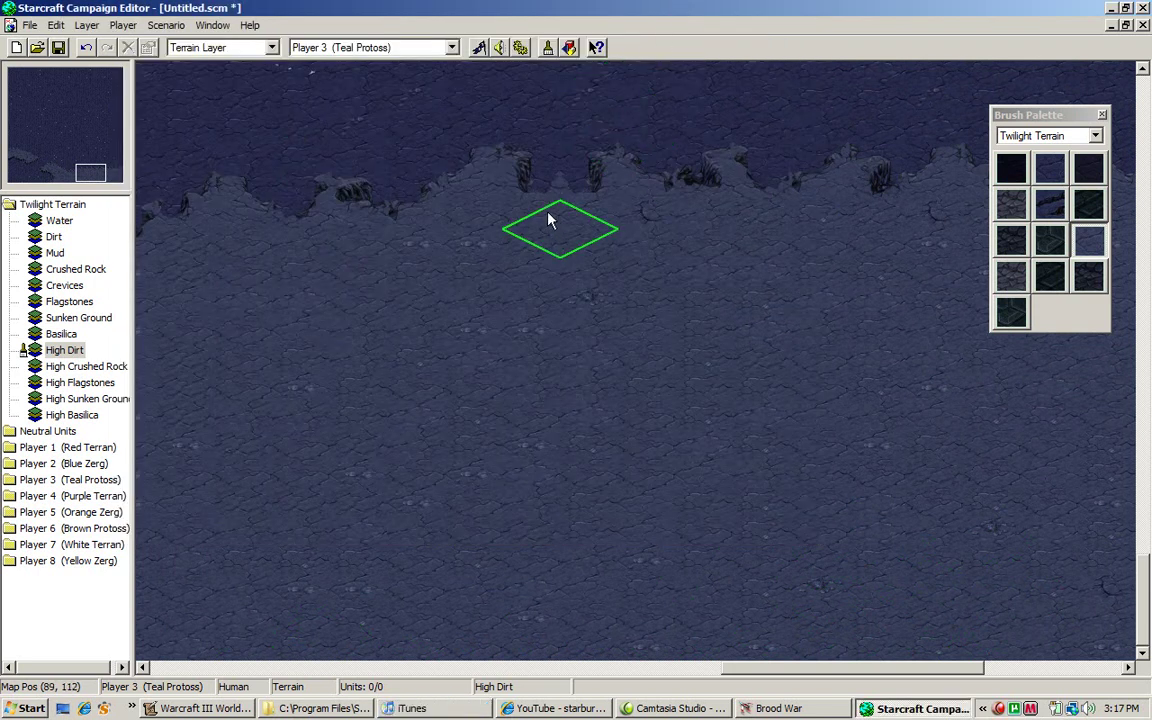
# - Examine the painted High Dirt plateau from its eastern part back to the map's west side
pyautogui.press('Left')
pyautogui.press('Left')
pyautogui.press('Left')
pyautogui.press('Left')
pyautogui.press('Left')
pyautogui.press('Left')
pyautogui.press('Left')
pyautogui.press('Left')
pyautogui.press('Left')
pyautogui.press('Left')
pyautogui.press('Left')
pyautogui.press('Up')
pyautogui.press('Up')
pyautogui.press('Up')
pyautogui.press('Up')
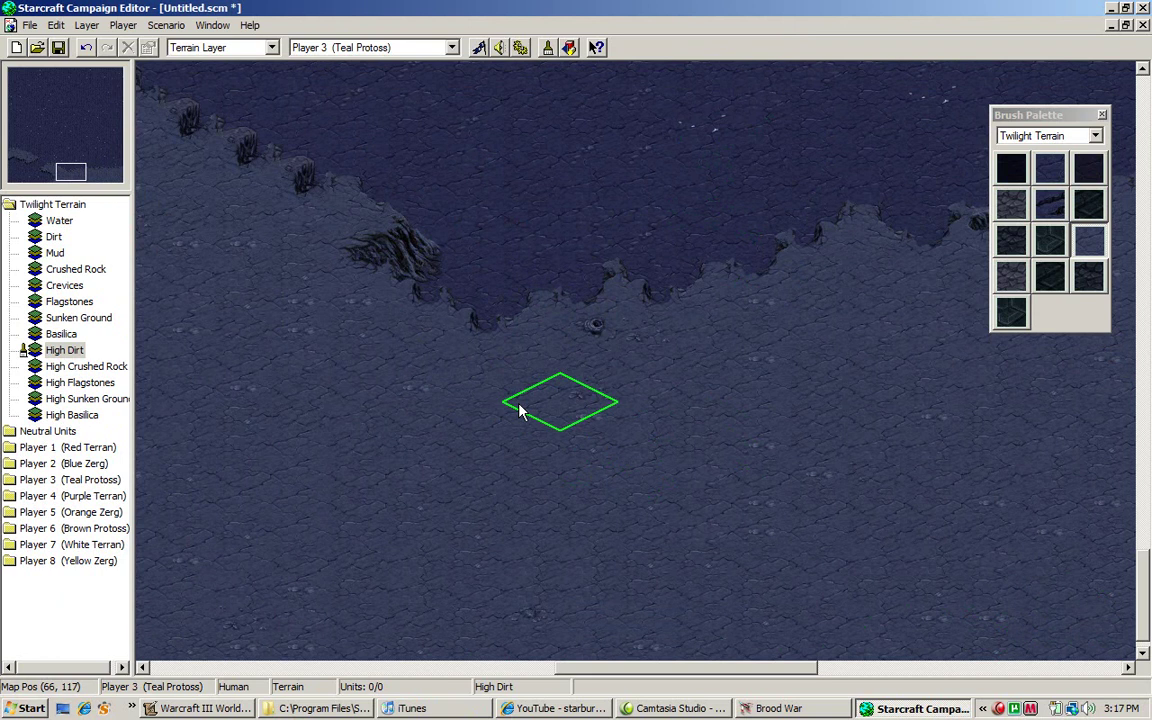
pyautogui.moveTo(519, 409); pyautogui.dragTo(467, 378)
pyautogui.press('Left')
pyautogui.press('Left')
pyautogui.press('Left')
pyautogui.press('Left')
pyautogui.press('Left')
pyautogui.press('Left')
pyautogui.press('Left')
pyautogui.press('Left')
pyautogui.press('Left')
pyautogui.press('Left')
pyautogui.press('Left')
pyautogui.press('Left')
pyautogui.press('Left')
pyautogui.press('Left')
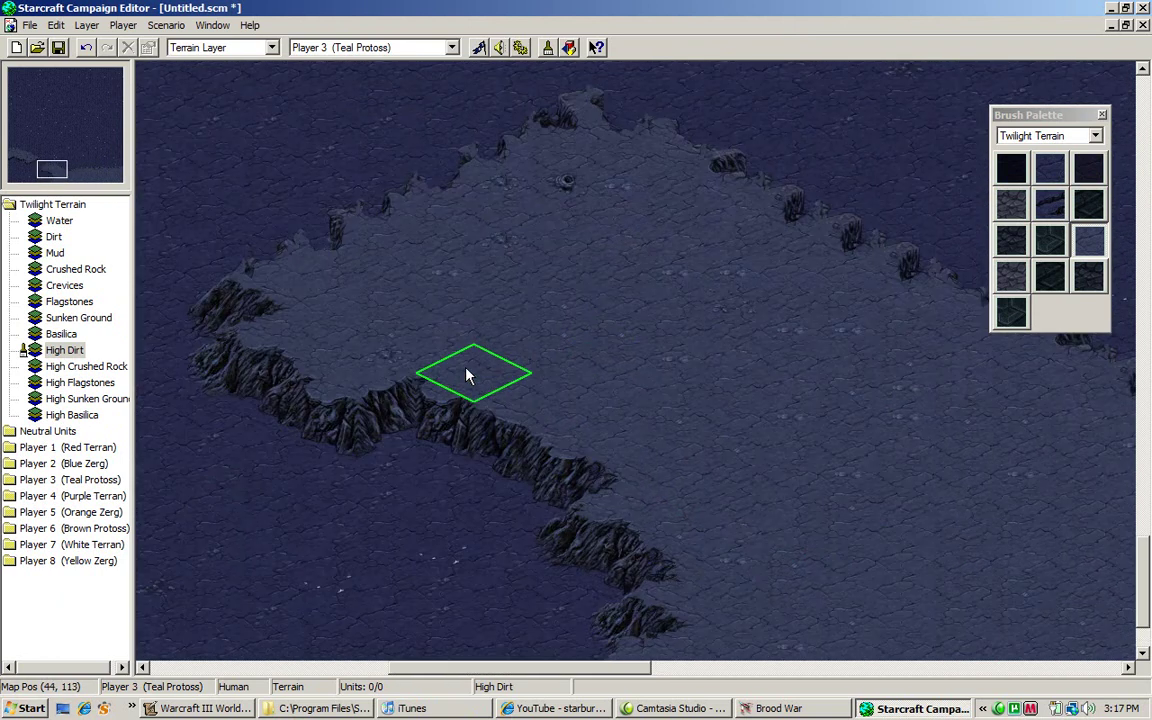
pyautogui.press('Up')
pyautogui.press('Up')
pyautogui.press('Up')
pyautogui.press('Up')
pyautogui.press('Up')
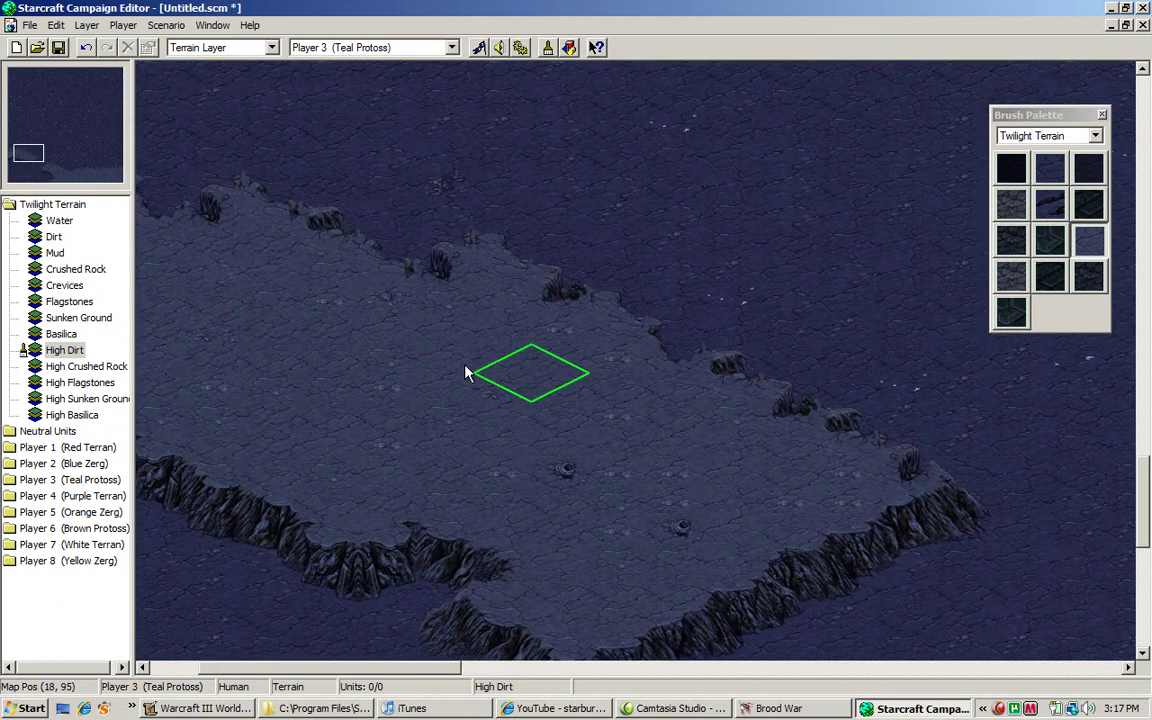
# - Extend the High Dirt plateau northward at the map's west edge, filling the notches along its northern cliff line
pyautogui.press('Left')
pyautogui.press('Left')
pyautogui.press('Up')
pyautogui.press('Up')
pyautogui.press('Up')
pyautogui.press('Up')
pyautogui.press('Up')
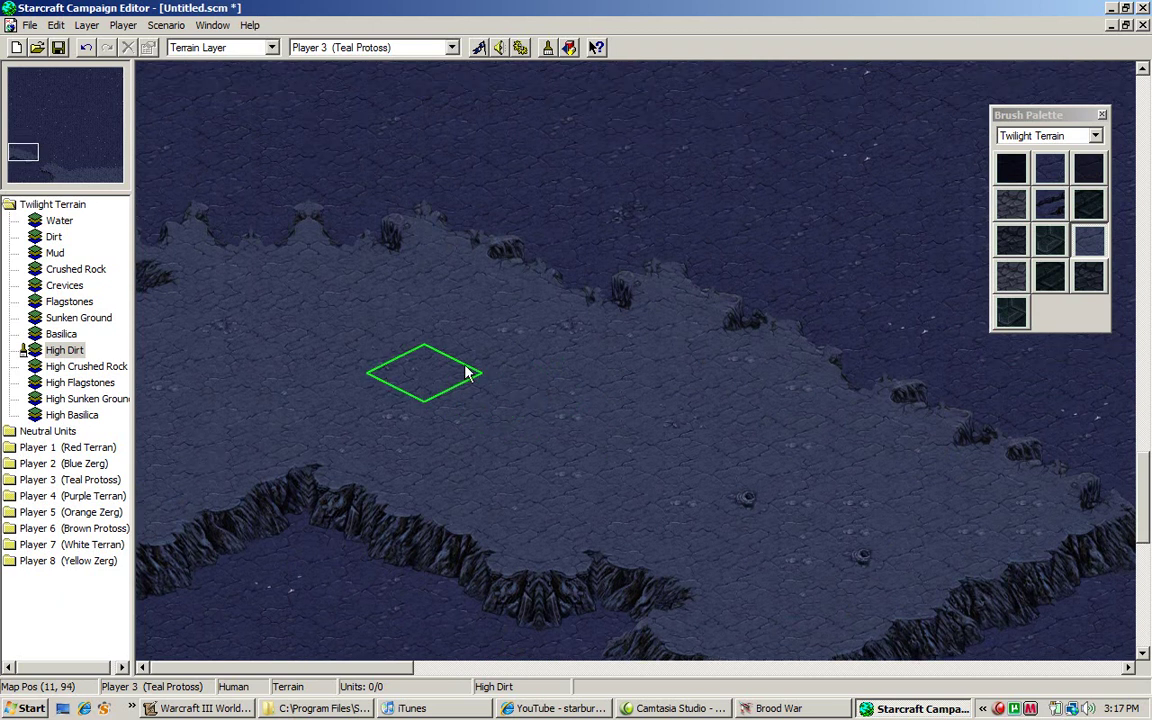
pyautogui.press('Down')
pyautogui.press('Down')
pyautogui.press('Down')
pyautogui.press('Down')
pyautogui.press('Down')
pyautogui.press('Down')
pyautogui.press('Down')
pyautogui.press('Down')
pyautogui.press('Down')
pyautogui.press('Down')
pyautogui.press('Down')
pyautogui.press('Down')
pyautogui.press('Down')
pyautogui.press('Down')
pyautogui.press('Down')
pyautogui.press('Down')
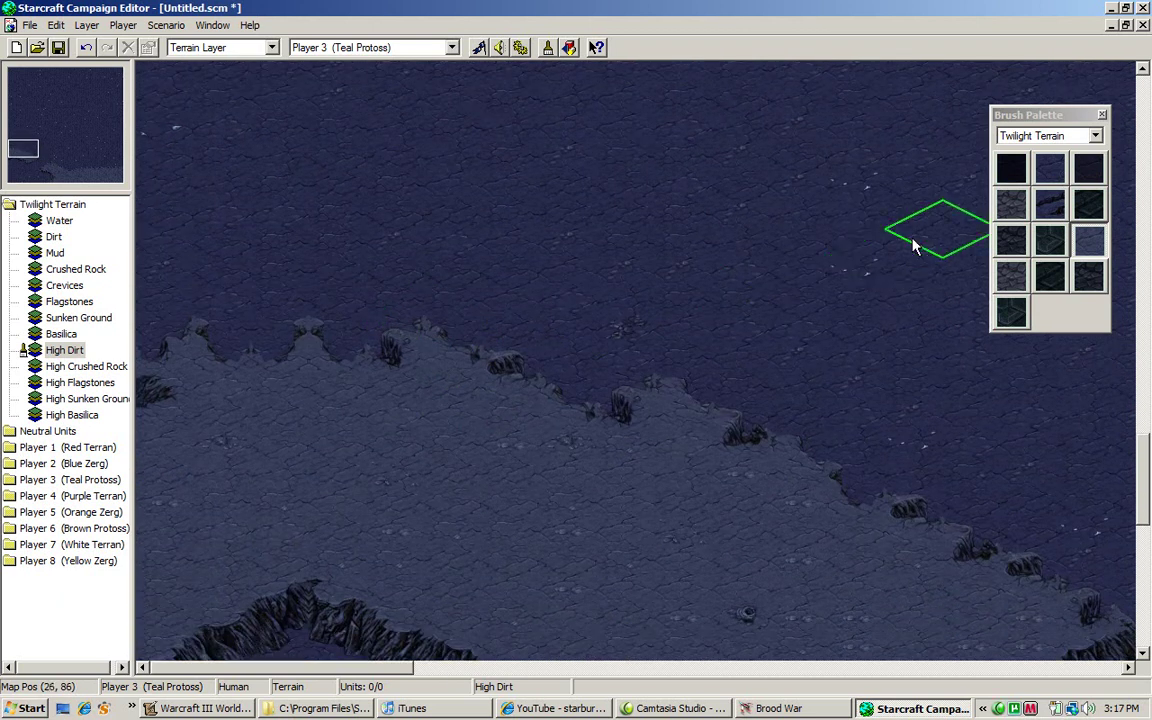
pyautogui.press('Up')
pyautogui.press('Up')
pyautogui.press('Up')
pyautogui.press('Up')
pyautogui.press('Up')
pyautogui.press('Up')
pyautogui.press('Up')
pyautogui.press('Up')
pyautogui.press('Up')
pyautogui.press('Up')
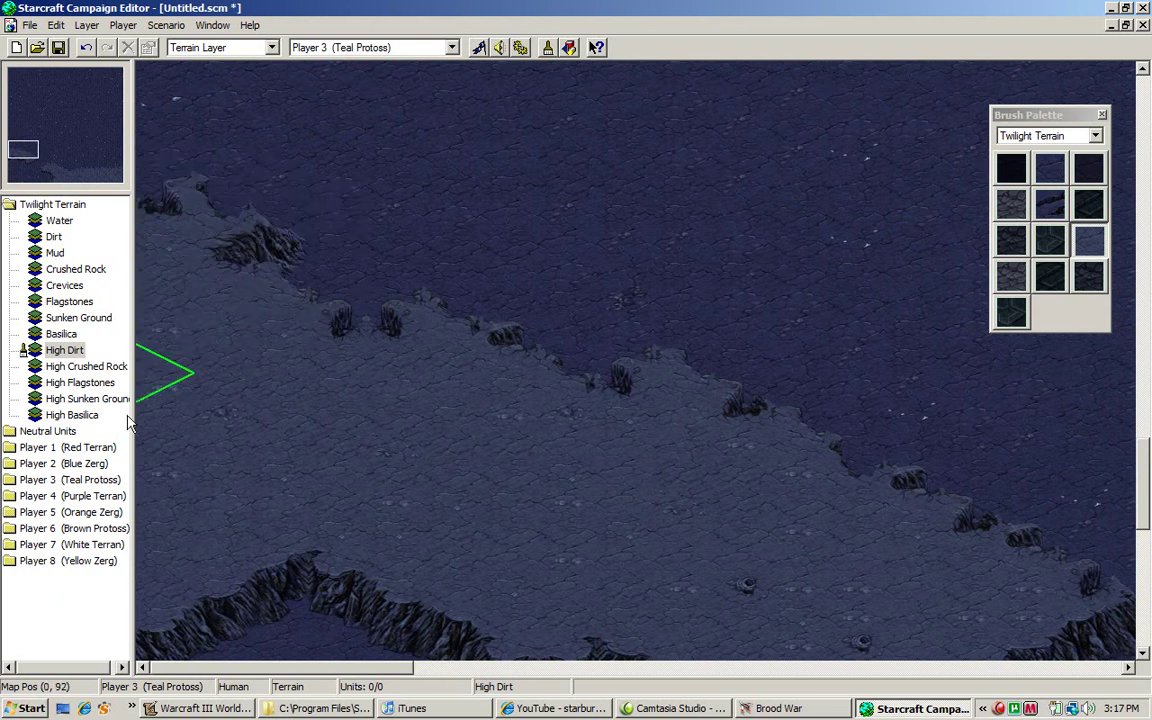
# - Paint a separate High Dirt plateau in the northern central part of the map
pyautogui.click(85, 80)
pyautogui.moveTo(312, 75)
pyautogui.mouseDown()
pyautogui.moveTo(346, 103)
pyautogui.moveTo(295, 68)
pyautogui.moveTo(586, 56)
pyautogui.moveTo(445, 69)
pyautogui.moveTo(425, 84)
pyautogui.moveTo(512, 178)
pyautogui.moveTo(641, 127)
pyautogui.moveTo(505, 193)
pyautogui.moveTo(436, 300)
pyautogui.moveTo(697, 165)
pyautogui.moveTo(399, 211)
pyautogui.moveTo(406, 258)
pyautogui.moveTo(444, 278)
pyautogui.moveTo(606, 226)
pyautogui.moveTo(386, 159)
pyautogui.moveTo(329, 126)
pyautogui.moveTo(422, 225)
pyautogui.moveTo(475, 242)
pyautogui.moveTo(384, 273)
pyautogui.moveTo(241, 187)
pyautogui.moveTo(305, 221)
pyautogui.moveTo(485, 152)
pyautogui.moveTo(615, 230)
pyautogui.moveTo(632, 376)
pyautogui.moveTo(284, 295)
pyautogui.moveTo(494, 457)
pyautogui.moveTo(474, 391)
pyautogui.moveTo(365, 281)
pyautogui.moveTo(468, 484)
pyautogui.moveTo(319, 524)
pyautogui.moveTo(405, 532)
pyautogui.mouseUp()
pyautogui.press('Left')
pyautogui.press('Left')
pyautogui.press('Left')
pyautogui.press('Left')
pyautogui.press('Left')
pyautogui.press('Left')
pyautogui.press('Left')
pyautogui.press('Left')
pyautogui.press('Left')
pyautogui.press('Left')
pyautogui.press('Left')
pyautogui.press('Left')
pyautogui.press('Left')
pyautogui.press('Left')
pyautogui.press('Left')
pyautogui.press('Left')
pyautogui.press('Left')
pyautogui.press('Left')
pyautogui.press('Left')
pyautogui.press('Left')
pyautogui.press('Left')
pyautogui.press('Left')
pyautogui.press('Down')
pyautogui.press('Up')
pyautogui.press('Left')
pyautogui.press('Left')
pyautogui.press('Left')
pyautogui.press('Left')
pyautogui.press('Left')
pyautogui.press('Down')
pyautogui.press('Down')
pyautogui.press('Down')
pyautogui.press('Down')
pyautogui.press('Down')
pyautogui.press('Down')
pyautogui.press('Down')
pyautogui.press('Down')
pyautogui.press('Right')
pyautogui.press('Right')
pyautogui.press('Right')
pyautogui.press('Right')
pyautogui.press('Right')
pyautogui.press('Right')
pyautogui.press('Right')
pyautogui.press('Down')
pyautogui.press('Right')
pyautogui.press('Right')
pyautogui.press('Right')
pyautogui.press('Right')
pyautogui.press('Right')
pyautogui.press('Right')
pyautogui.press('Right')
pyautogui.press('Right')
pyautogui.press('Right')
pyautogui.press('Right')
pyautogui.press('Right')
pyautogui.press('Right')
pyautogui.press('Right')
pyautogui.press('Down')
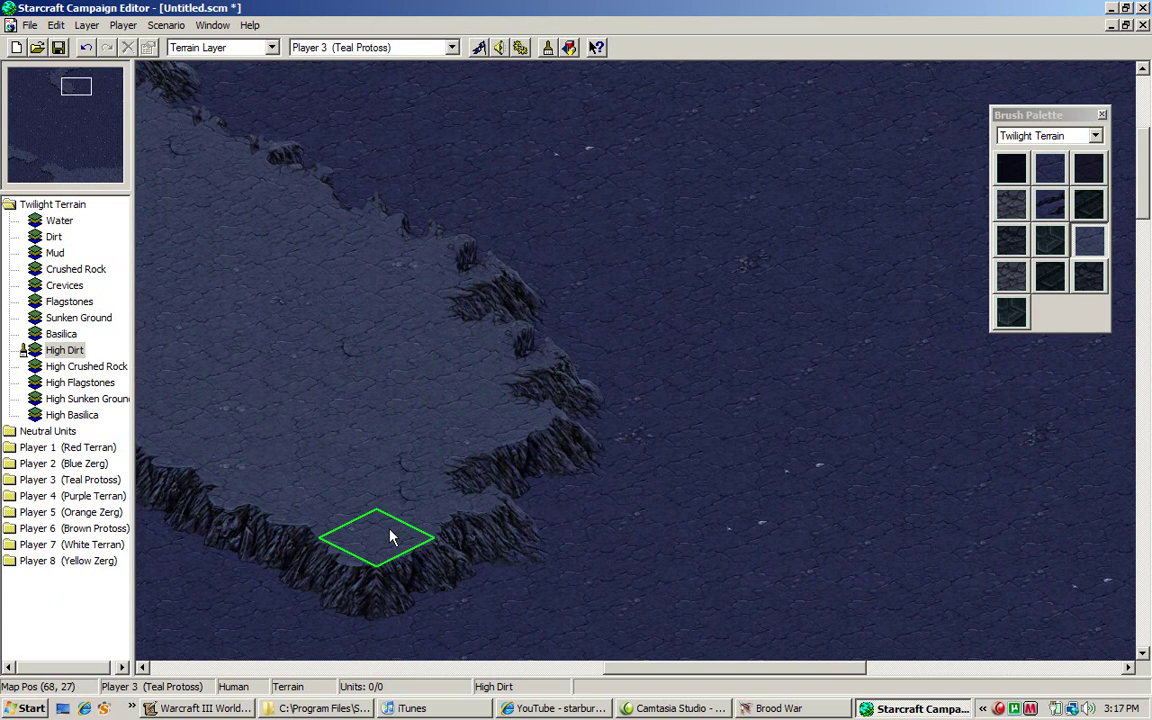
pyautogui.press('Right')
pyautogui.press('Right')
pyautogui.press('Right')
pyautogui.press('Down')
pyautogui.press('Down')
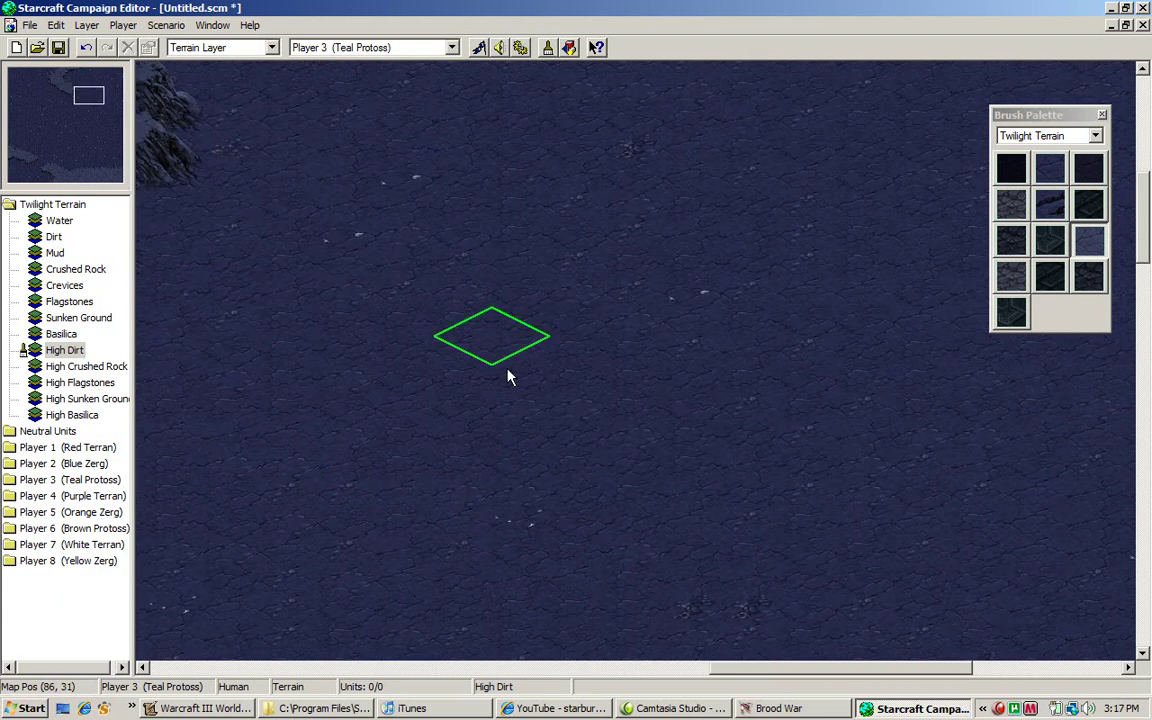
# - Paint a broad High Dirt plateau in the map's northeast, stretching eastward toward the map edge
pyautogui.moveTo(537, 257)
pyautogui.mouseDown()
pyautogui.moveTo(420, 409)
pyautogui.moveTo(531, 486)
pyautogui.moveTo(787, 531)
pyautogui.moveTo(988, 537)
pyautogui.moveTo(1117, 473)
pyautogui.moveTo(841, 381)
pyautogui.moveTo(738, 373)
pyautogui.moveTo(609, 397)
pyautogui.moveTo(989, 474)
pyautogui.moveTo(1002, 450)
pyautogui.moveTo(889, 444)
pyautogui.mouseUp()
pyautogui.press('Right')
pyautogui.press('Right')
pyautogui.press('Right')
pyautogui.press('Right')
pyautogui.press('Right')
pyautogui.press('Right')
pyautogui.press('Right')
pyautogui.press('Right')
pyautogui.press('Right')
pyautogui.press('Right')
pyautogui.press('Right')
pyautogui.press('Right')
pyautogui.press('Right')
pyautogui.press('Right')
pyautogui.press('Right')
pyautogui.press('Right')
pyautogui.press('Right')
pyautogui.press('Right')
pyautogui.press('Left')
pyautogui.press('Left')
pyautogui.press('Left')
pyautogui.press('Left')
pyautogui.press('Left')
pyautogui.press('Left')
pyautogui.press('Left')
pyautogui.press('Left')
pyautogui.press('Left')
pyautogui.press('Left')
pyautogui.press('Left')
pyautogui.press('Left')
pyautogui.press('Left')
pyautogui.press('Left')
pyautogui.press('Left')
pyautogui.press('Left')
pyautogui.press('Left')
pyautogui.press('Right')
pyautogui.press('Right')
pyautogui.press('Right')
pyautogui.press('Right')
pyautogui.press('Right')
pyautogui.press('Right')
pyautogui.press('Right')
pyautogui.press('Right')
pyautogui.press('Right')
pyautogui.press('Right')
pyautogui.press('Right')
pyautogui.press('Right')
pyautogui.press('Right')
pyautogui.press('Right')
pyautogui.press('Right')
pyautogui.press('Right')
pyautogui.press('Right')
pyautogui.press('Left')
pyautogui.press('Left')
pyautogui.press('Left')
pyautogui.press('Left')
pyautogui.press('Left')
pyautogui.press('Left')
pyautogui.press('Left')
pyautogui.press('Left')
pyautogui.press('Left')
pyautogui.press('Left')
pyautogui.press('Left')
pyautogui.press('Left')
pyautogui.press('Left')
pyautogui.press('Left')
pyautogui.press('Left')
pyautogui.press('Left')
pyautogui.press('Left')
pyautogui.press('Left')
pyautogui.press('Left')
pyautogui.press('Left')
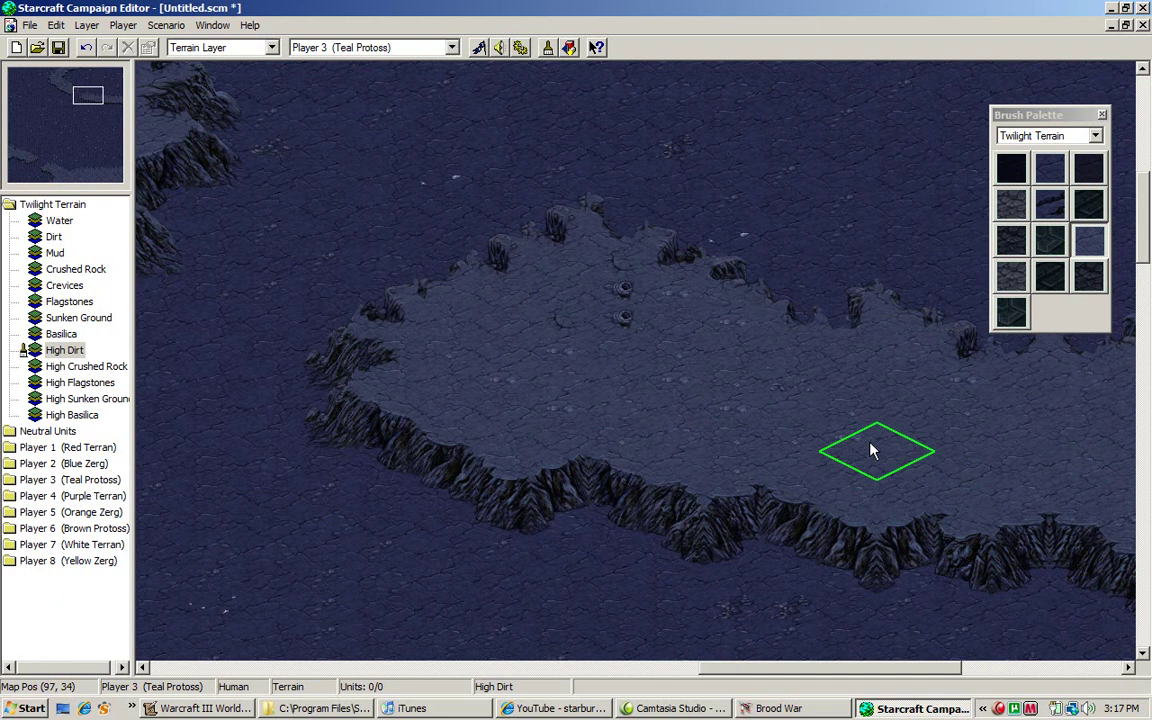
# - Paint a Dirt passage through the southern High Dirt plateau, splitting it into western and eastern parts
pyautogui.moveTo(52, 131)
pyautogui.mouseDown()
pyautogui.moveTo(60, 95)
pyautogui.moveTo(36, 126)
pyautogui.moveTo(84, 176)
pyautogui.moveTo(69, 139)
pyautogui.moveTo(93, 175)
pyautogui.moveTo(85, 183)
pyautogui.moveTo(83, 173)
pyautogui.mouseUp()
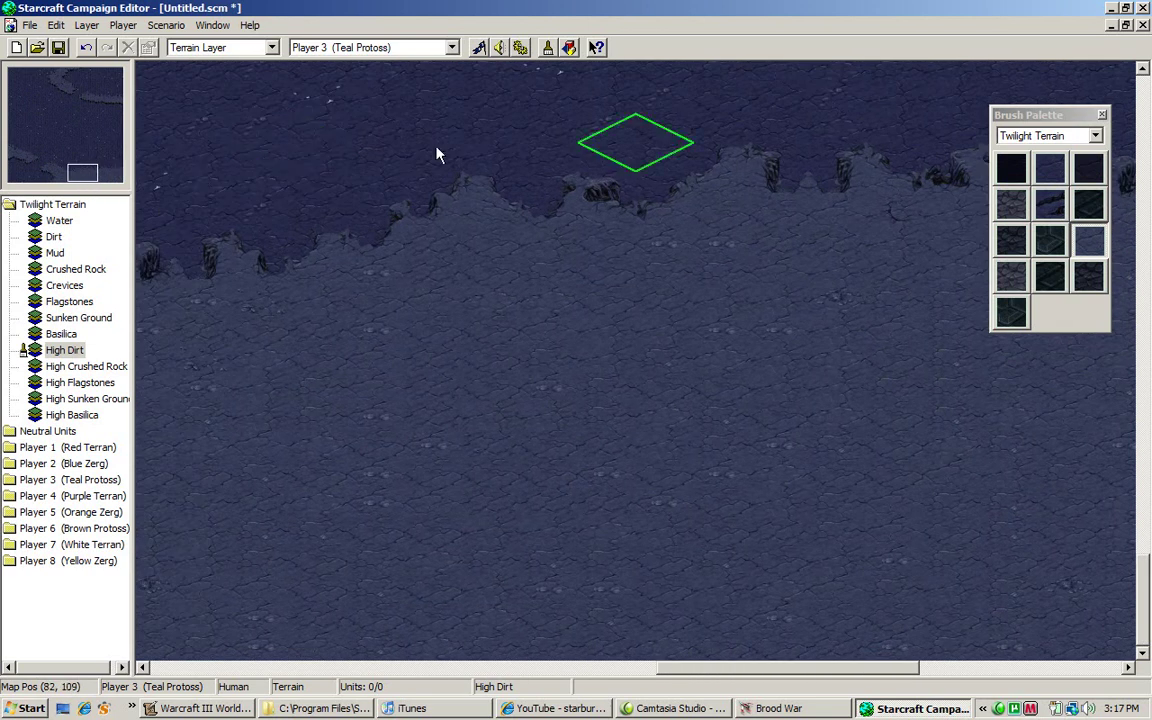
pyautogui.click(1050, 168)
pyautogui.moveTo(599, 172)
pyautogui.mouseDown()
pyautogui.moveTo(583, 660)
pyautogui.moveTo(635, 286)
pyautogui.moveTo(698, 205)
pyautogui.moveTo(772, 210)
pyautogui.moveTo(1006, 184)
pyautogui.mouseUp()
# - Paint Water in the map's southeast corner, cutting through the High Dirt plateau to the Dirt north of it
pyautogui.click(1011, 170)
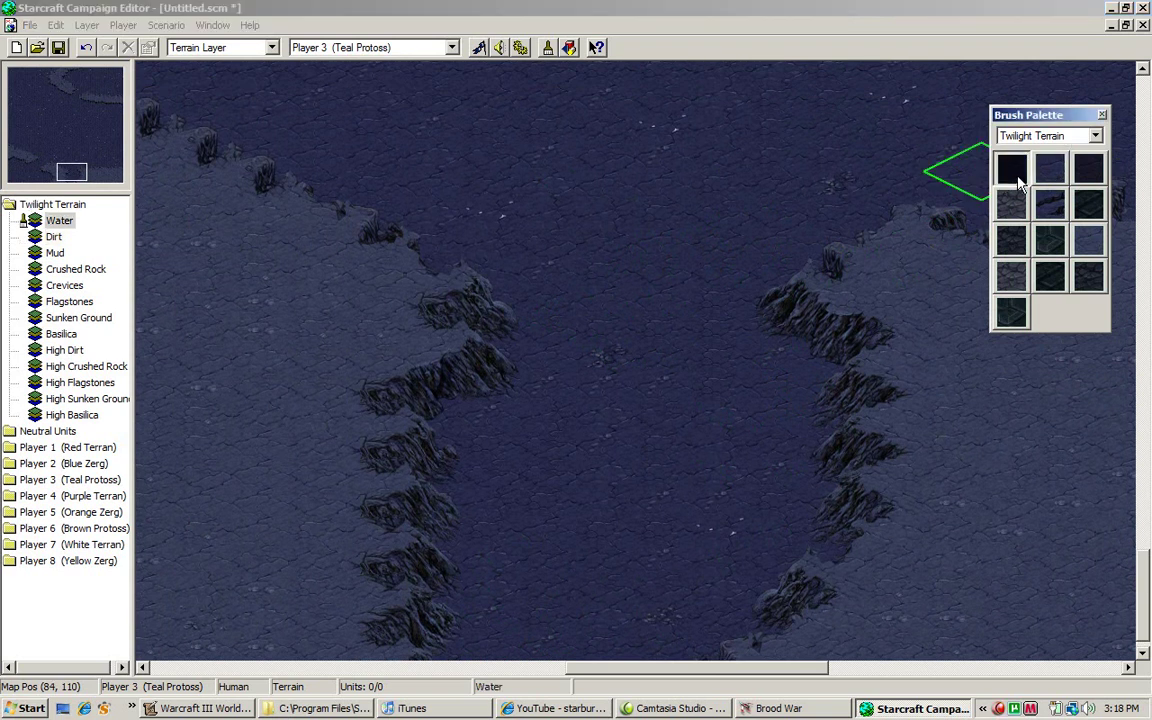
pyautogui.press('Right')
pyautogui.press('Right')
pyautogui.press('Right')
pyautogui.press('Right')
pyautogui.press('Right')
pyautogui.press('Right')
pyautogui.press('Right')
pyautogui.press('Right')
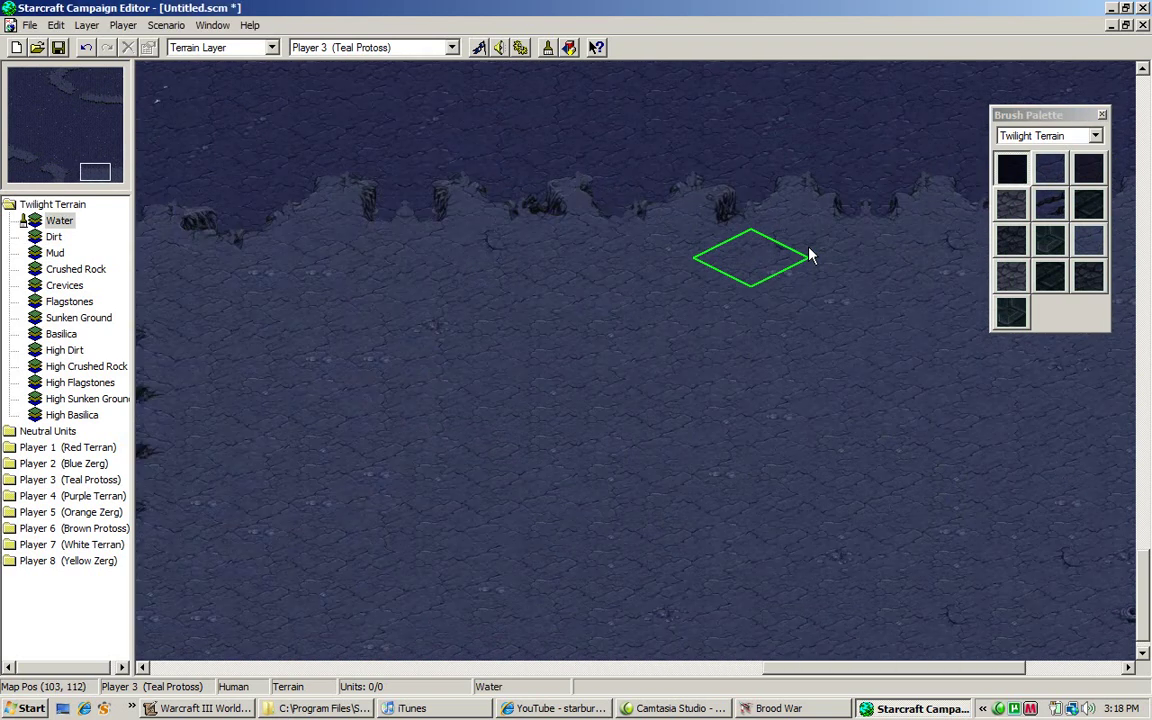
pyautogui.press('Down')
pyautogui.moveTo(1076, 565)
pyautogui.mouseDown()
pyautogui.moveTo(1020, 650)
pyautogui.moveTo(882, 589)
pyautogui.moveTo(1075, 455)
pyautogui.moveTo(719, 437)
pyautogui.moveTo(1041, 512)
pyautogui.moveTo(741, 381)
pyautogui.moveTo(687, 321)
pyautogui.moveTo(779, 328)
pyautogui.moveTo(656, 273)
pyautogui.moveTo(912, 391)
pyautogui.moveTo(827, 331)
pyautogui.mouseUp()
pyautogui.press('Up')
pyautogui.press('Left')
pyautogui.press('Left')
pyautogui.press('Left')
pyautogui.press('Left')
pyautogui.press('Left')
pyautogui.press('Left')
pyautogui.press('Left')
pyautogui.press('Up')
pyautogui.press('Right')
pyautogui.press('Up')
pyautogui.press('Up')
pyautogui.press('Up')
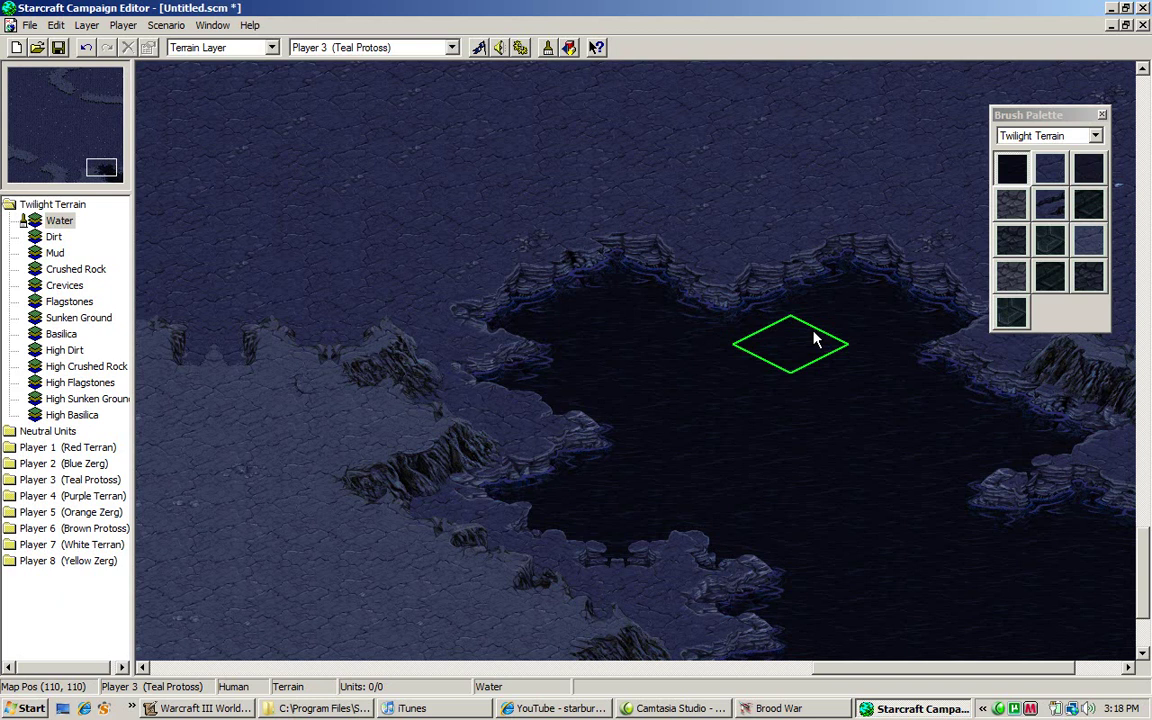
# - Extend the Water northwest from the plateau as a wide river, to about map position (84, 89)
pyautogui.press('Up')
pyautogui.press('Up')
pyautogui.press('Up')
pyautogui.press('Up')
pyautogui.press('Up')
pyautogui.press('Up')
pyautogui.press('Up')
pyautogui.press('Up')
pyautogui.press('Up')
pyautogui.moveTo(813, 332)
pyautogui.mouseDown()
pyautogui.moveTo(663, 342)
pyautogui.moveTo(481, 289)
pyautogui.moveTo(604, 294)
pyautogui.moveTo(555, 375)
pyautogui.moveTo(468, 300)
pyautogui.moveTo(560, 286)
pyautogui.moveTo(365, 222)
pyautogui.moveTo(374, 200)
pyautogui.moveTo(443, 374)
pyautogui.mouseUp()
pyautogui.press('Left')
pyautogui.press('Up')
pyautogui.press('Up')
pyautogui.press('Up')
pyautogui.press('Left')
pyautogui.press('Left')
pyautogui.press('Left')
pyautogui.press('Up')
pyautogui.press('Up')
pyautogui.press('Up')
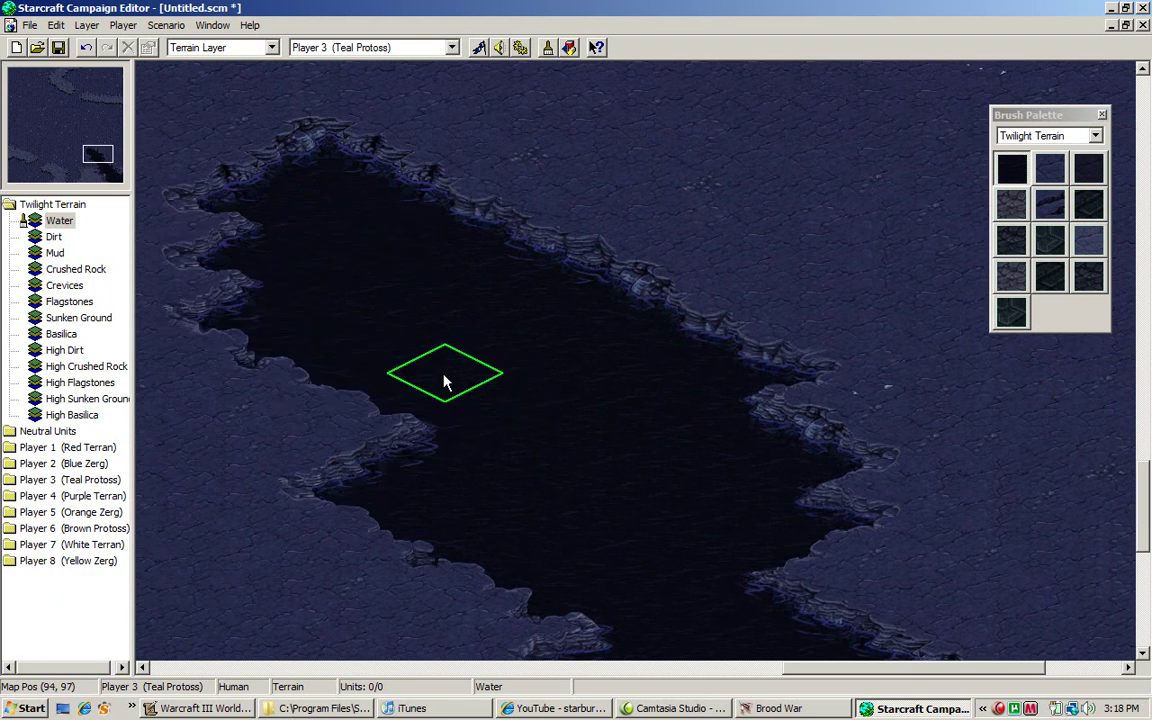
pyautogui.press('Left')
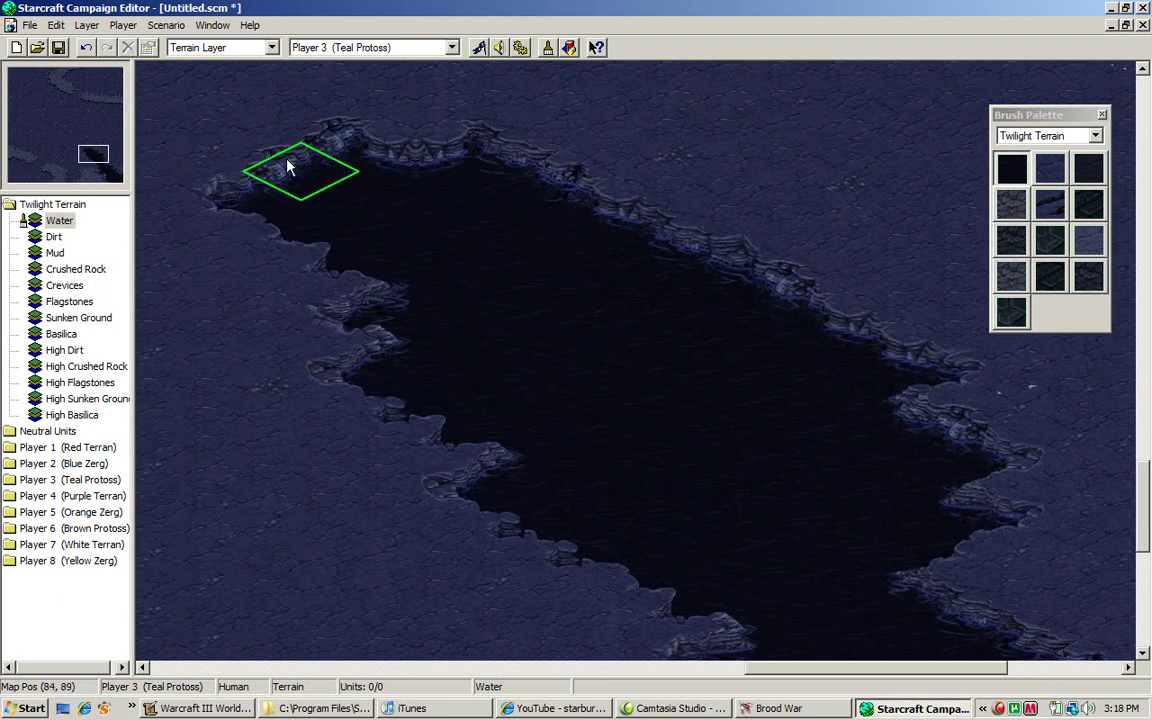
# - Widen the river's northwestern end and continue the Water to about map position (74, 79)
pyautogui.moveTo(287, 158)
pyautogui.mouseDown()
pyautogui.moveTo(437, 168)
pyautogui.moveTo(281, 220)
pyautogui.moveTo(437, 229)
pyautogui.moveTo(277, 325)
pyautogui.moveTo(286, 374)
pyautogui.mouseUp()
pyautogui.press('Up')
pyautogui.press('Up')
pyautogui.press('Up')
pyautogui.press('Up')
pyautogui.press('Up')
pyautogui.press('Up')
pyautogui.press('Left')
pyautogui.press('Left')
pyautogui.press('Left')
pyautogui.press('Left')
pyautogui.press('Left')
pyautogui.press('Up')
pyautogui.press('Left')
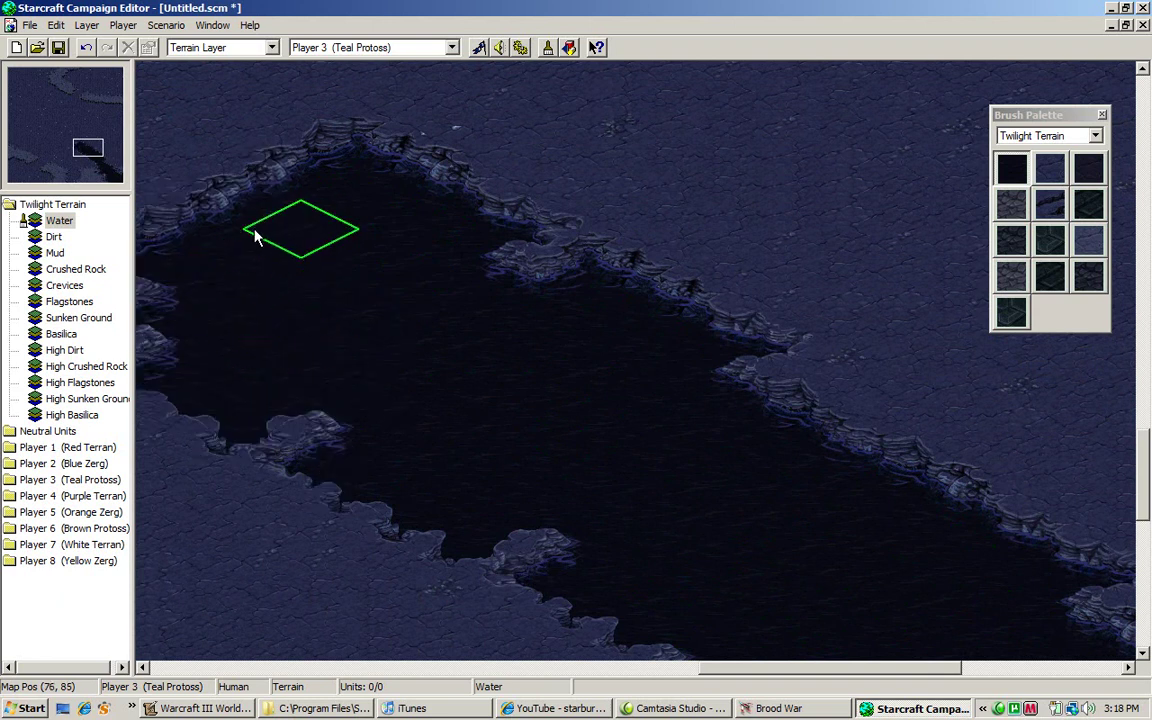
pyautogui.press('Up')
pyautogui.press('Left')
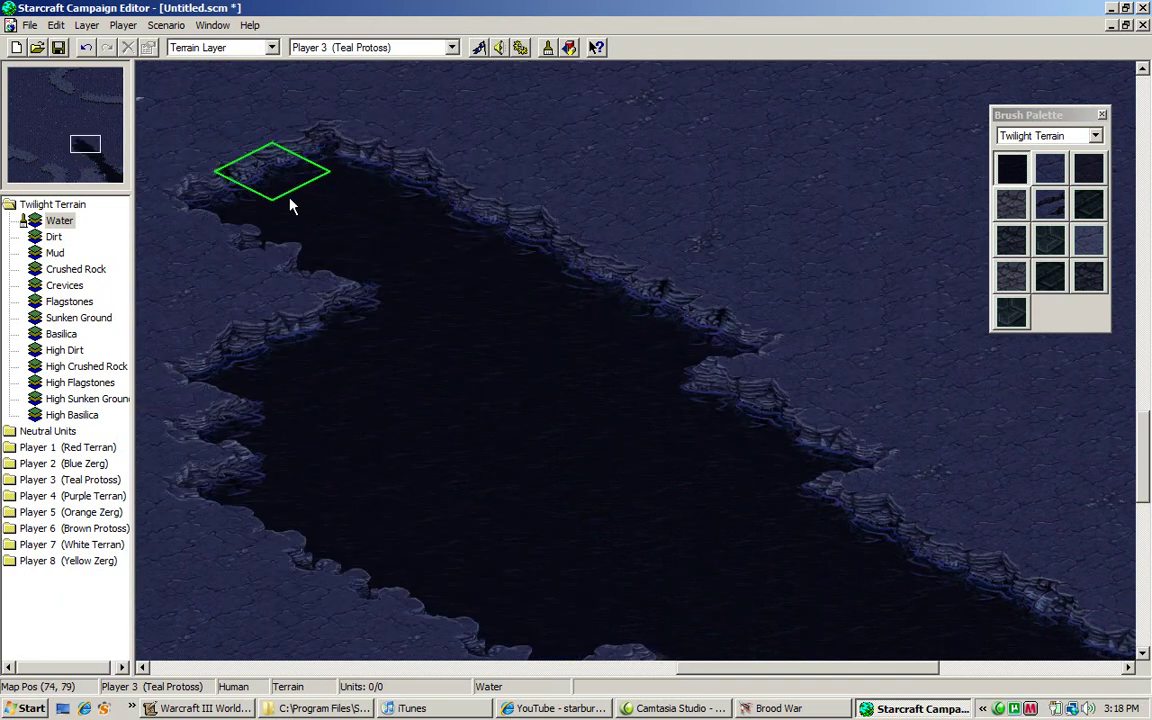
# - Extend the Water river west-northwest from about map position (74, 79) to about (59, 76), keeping it several brush widths wide
pyautogui.press('Left')
pyautogui.press('Left')
pyautogui.press('Left')
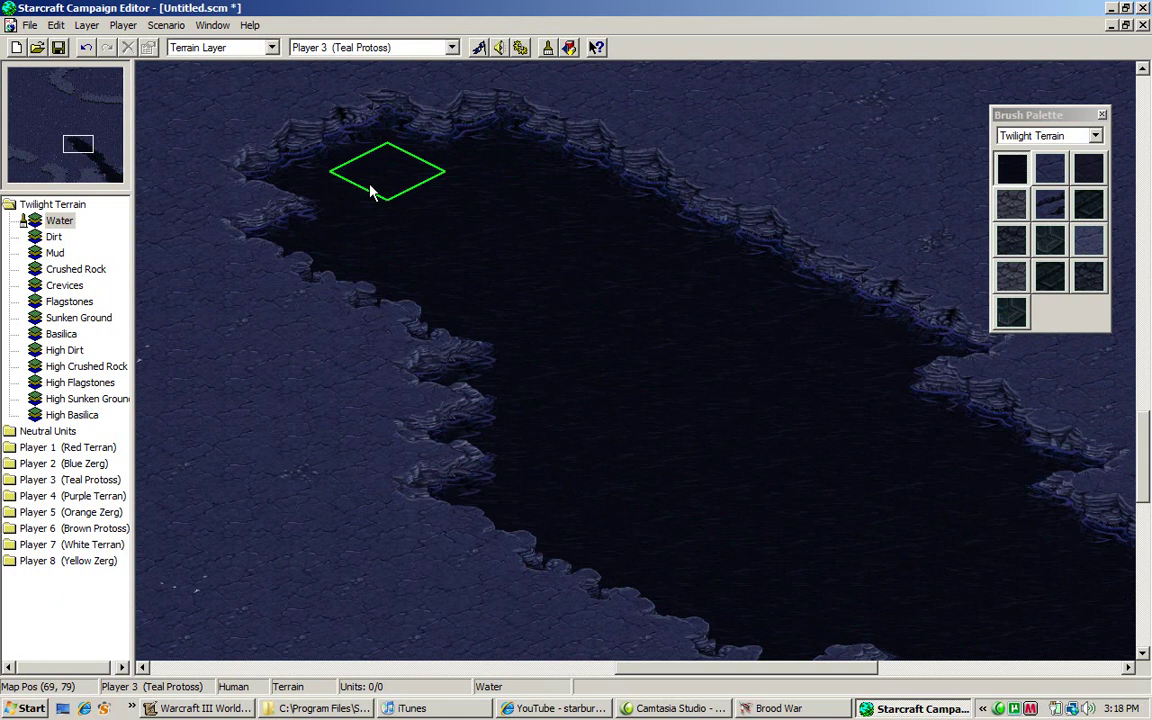
pyautogui.moveTo(255, 168); pyautogui.dragTo(370, 126)
pyautogui.press('Up')
pyautogui.press('Left')
pyautogui.press('Left')
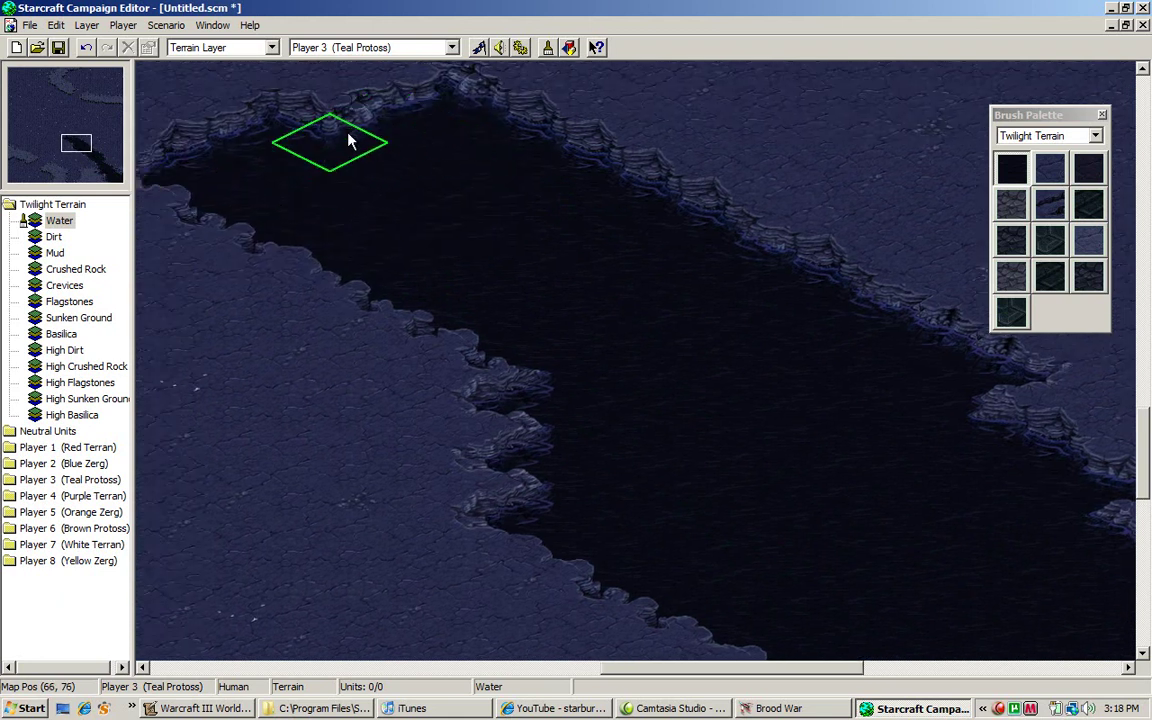
pyautogui.press('Up')
pyautogui.press('Left')
pyautogui.press('Up')
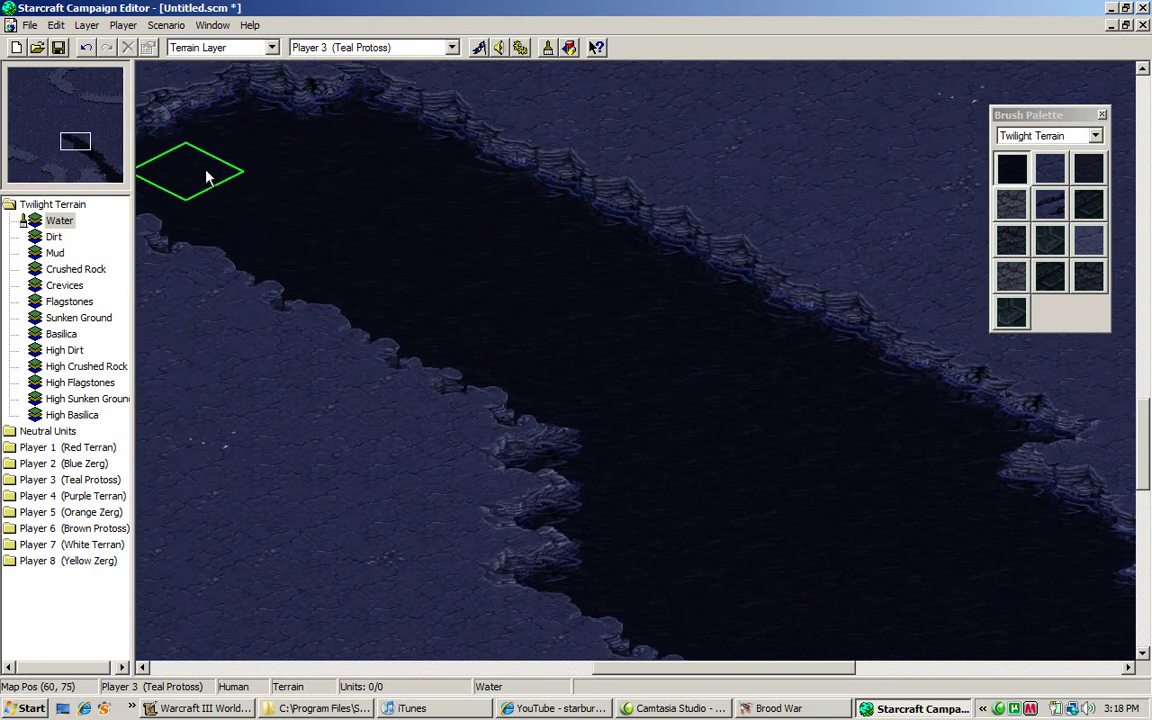
pyautogui.press('Left')
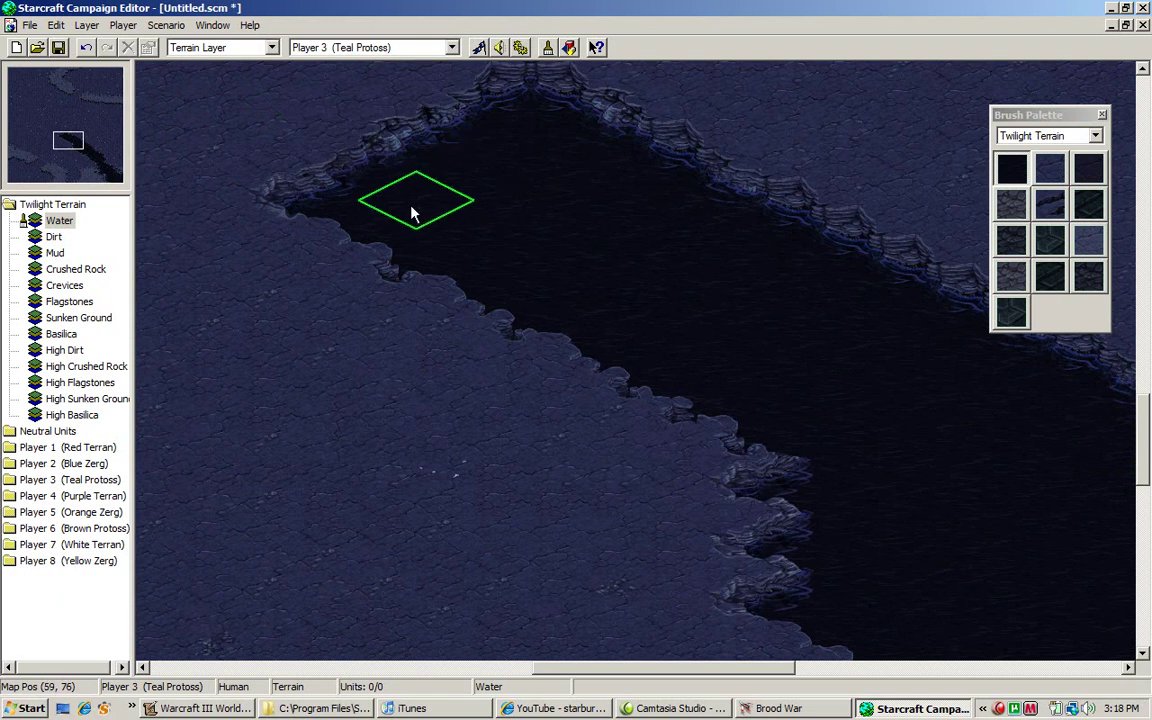
# - Continue the Water river diagonally northwest through the Dirt to about map position (21, 50)
pyautogui.press('Up')
pyautogui.moveTo(411, 212)
pyautogui.mouseDown()
pyautogui.moveTo(342, 216)
pyautogui.moveTo(455, 177)
pyautogui.moveTo(293, 177)
pyautogui.moveTo(326, 242)
pyautogui.moveTo(319, 161)
pyautogui.moveTo(446, 213)
pyautogui.moveTo(373, 205)
pyautogui.moveTo(298, 223)
pyautogui.moveTo(399, 294)
pyautogui.moveTo(300, 195)
pyautogui.moveTo(328, 193)
pyautogui.moveTo(287, 206)
pyautogui.moveTo(301, 301)
pyautogui.moveTo(273, 250)
pyautogui.mouseUp()
pyautogui.press('Up')
pyautogui.press('Left')
pyautogui.press('Up')
pyautogui.press('Left')
pyautogui.press('Left')
pyautogui.press('Up')
pyautogui.press('Left')
pyautogui.press('Up')
pyautogui.press('Left')
pyautogui.press('Up')
pyautogui.press('Left')
pyautogui.press('Up')
pyautogui.press('Left')
pyautogui.press('Up')
pyautogui.press('Left')
pyautogui.press('Up')
pyautogui.press('Left')
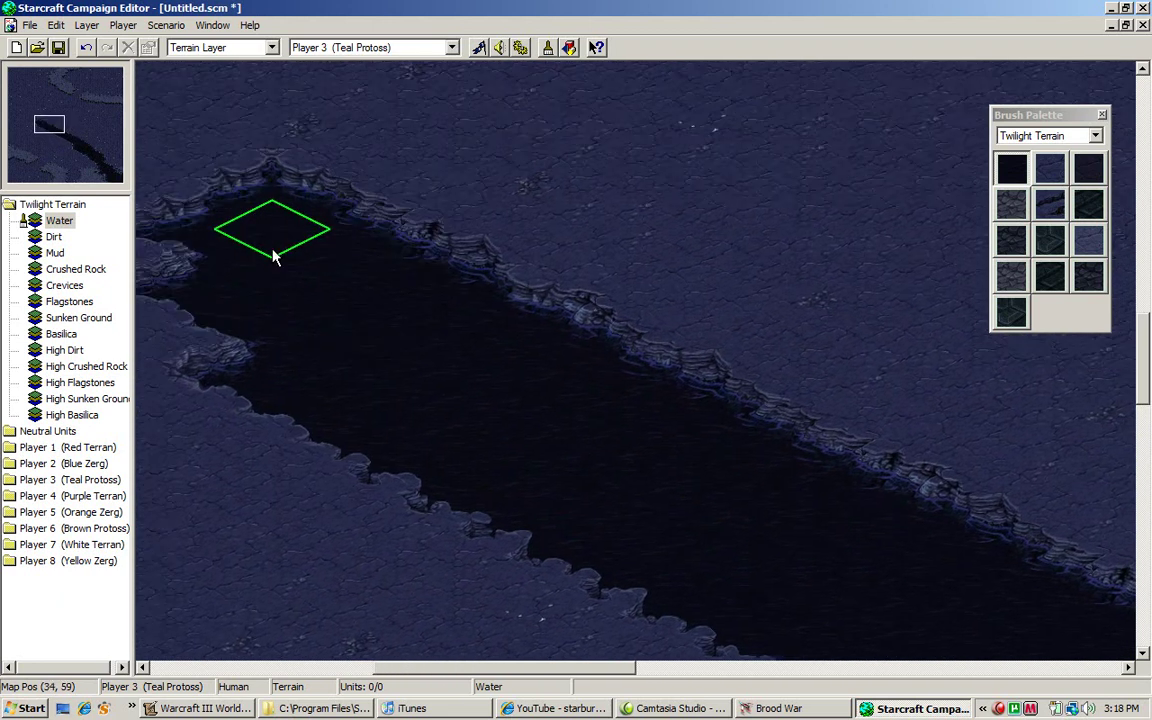
pyautogui.press('Up')
pyautogui.press('Left')
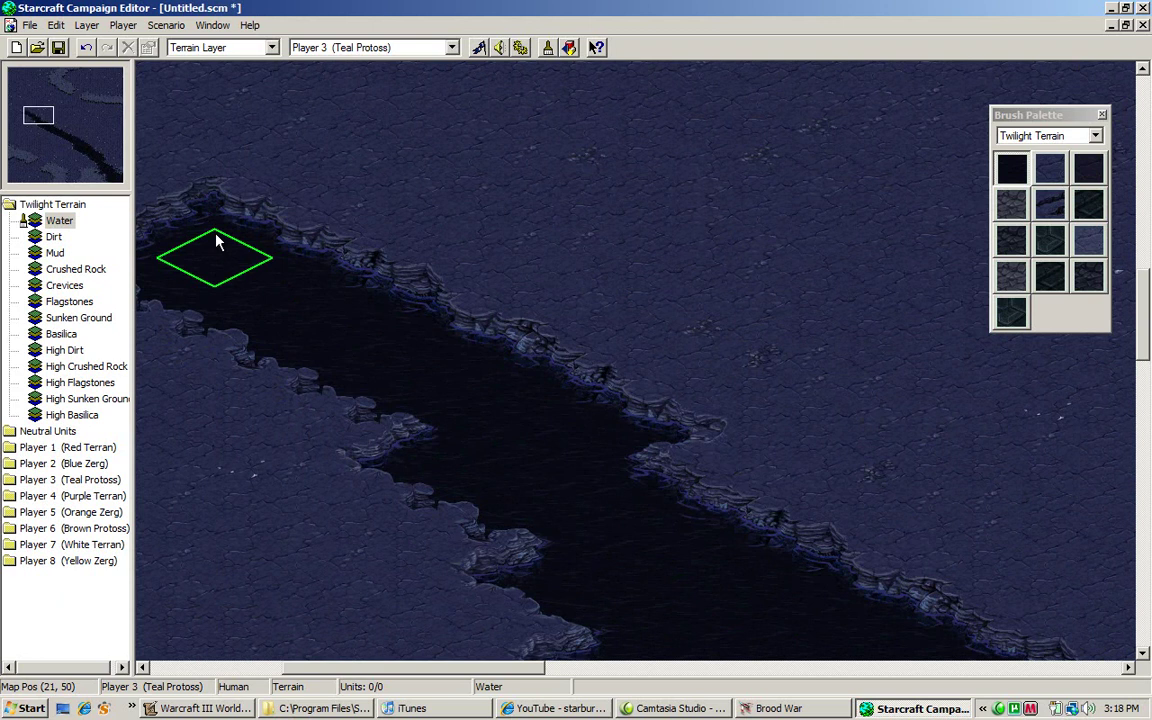
# - Widen the river around map position (30, 61) and continue the Water northwest to about (7, 41)
pyautogui.press('Left')
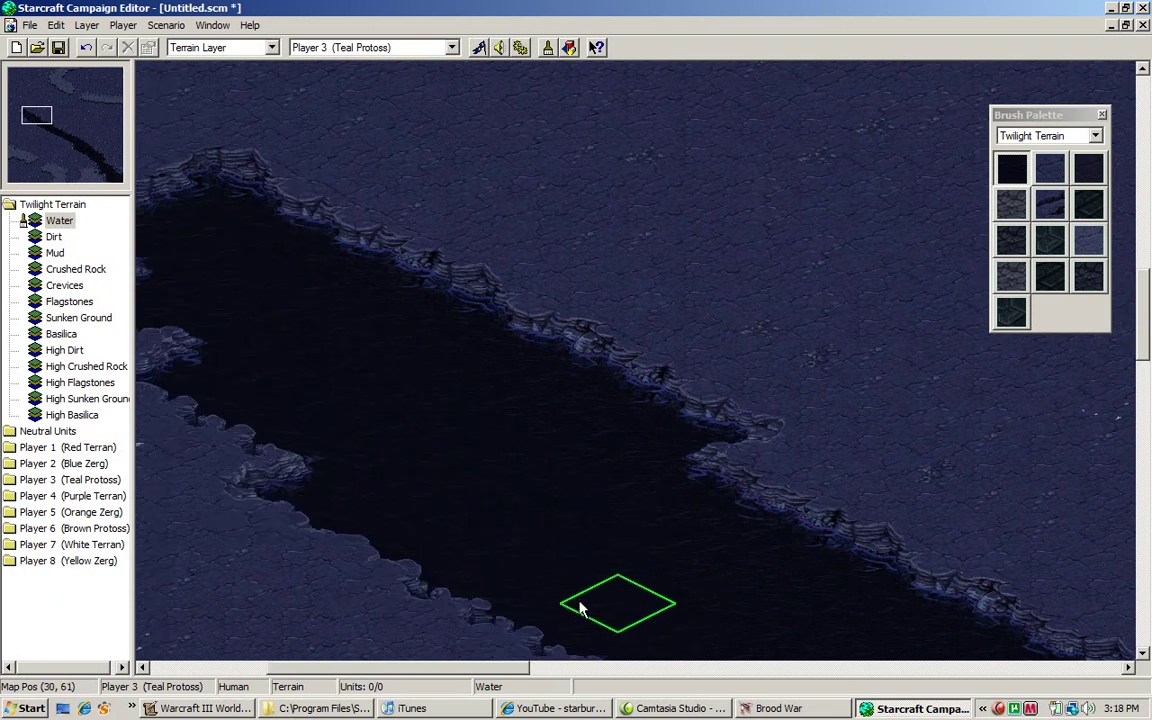
pyautogui.press('Left')
pyautogui.press('Up')
pyautogui.press('Left')
pyautogui.moveTo(265, 275); pyautogui.dragTo(201, 231)
pyautogui.press('Left')
pyautogui.press('Up')
pyautogui.press('Left')
pyautogui.press('Up')
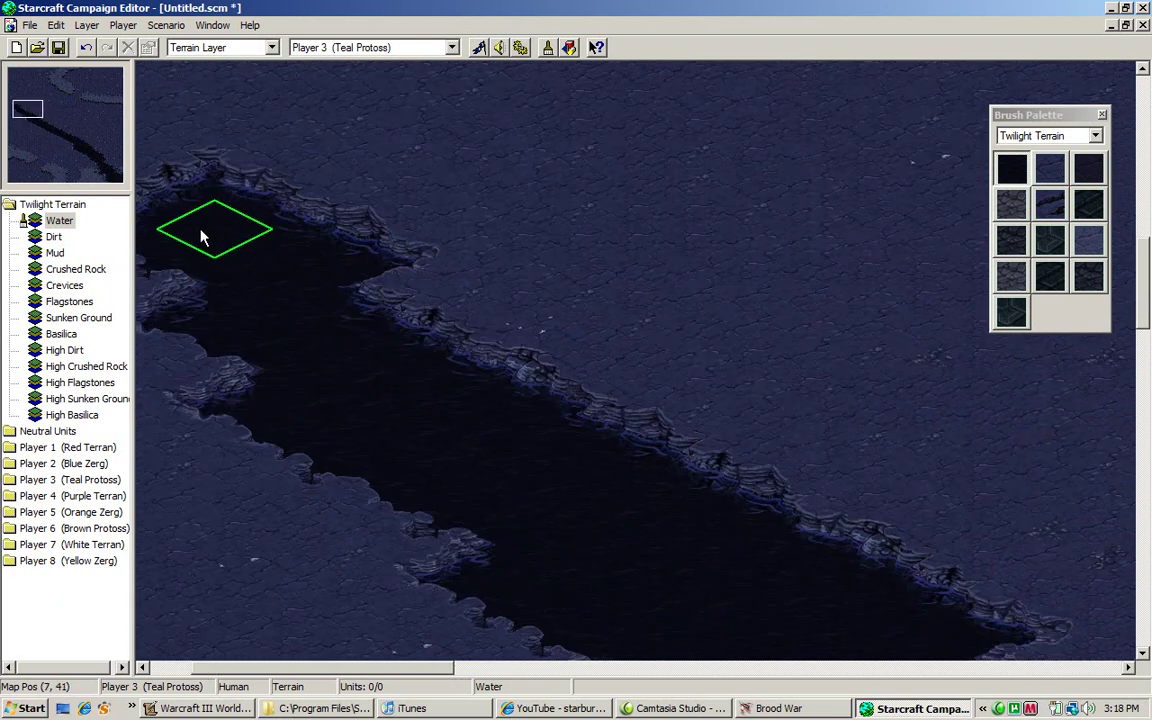
# - Carry the Water to the map's western edge, filling from about (3, 28) down to (1, 44), and widen it east to about (15, 44)
pyautogui.press('Up')
pyautogui.press('Left')
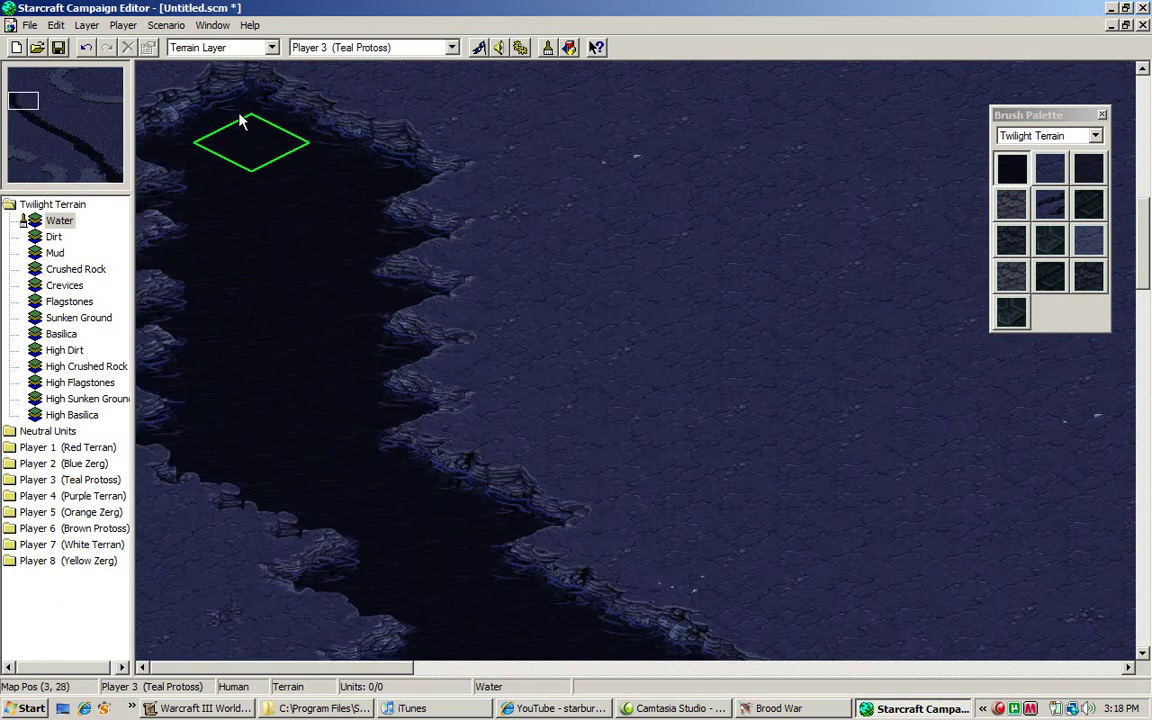
pyautogui.moveTo(157, 172)
pyautogui.mouseDown()
pyautogui.moveTo(150, 462)
pyautogui.moveTo(222, 597)
pyautogui.mouseUp()
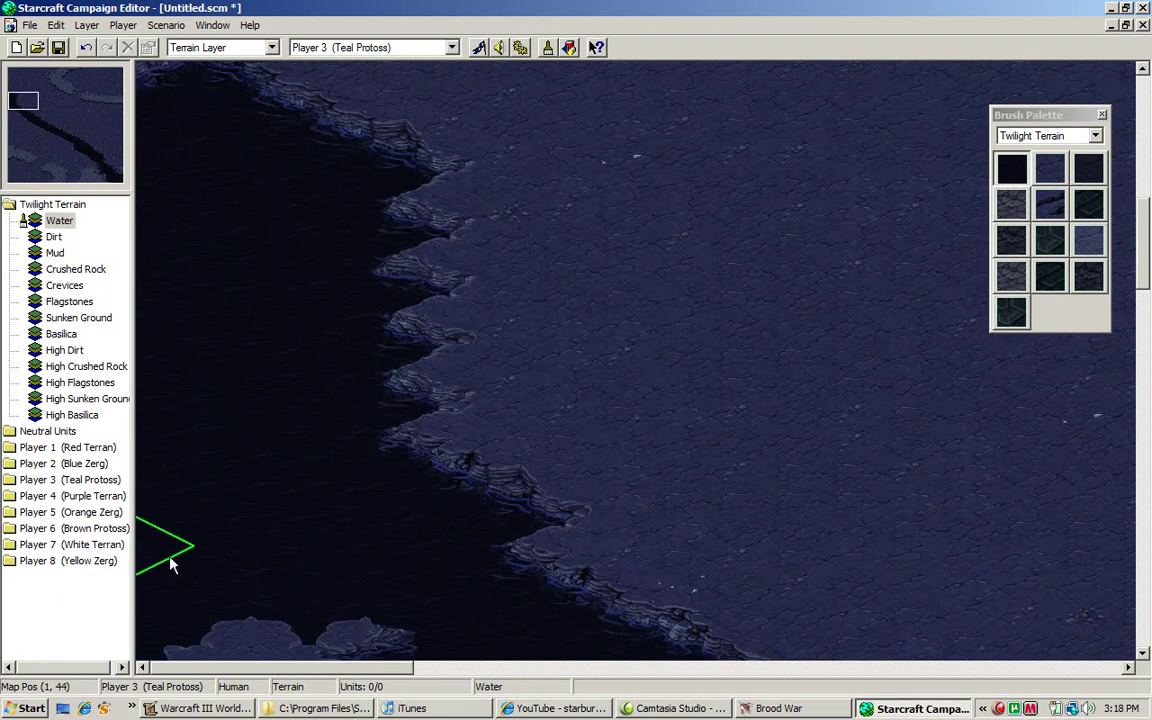
pyautogui.moveTo(170, 565)
pyautogui.mouseDown()
pyautogui.moveTo(315, 540)
pyautogui.moveTo(175, 560)
pyautogui.moveTo(268, 386)
pyautogui.moveTo(388, 300)
pyautogui.moveTo(422, 202)
pyautogui.moveTo(321, 173)
pyautogui.moveTo(368, 360)
pyautogui.moveTo(545, 560)
pyautogui.mouseUp()
pyautogui.press('Up')
pyautogui.press('Down')
pyautogui.press('Right')
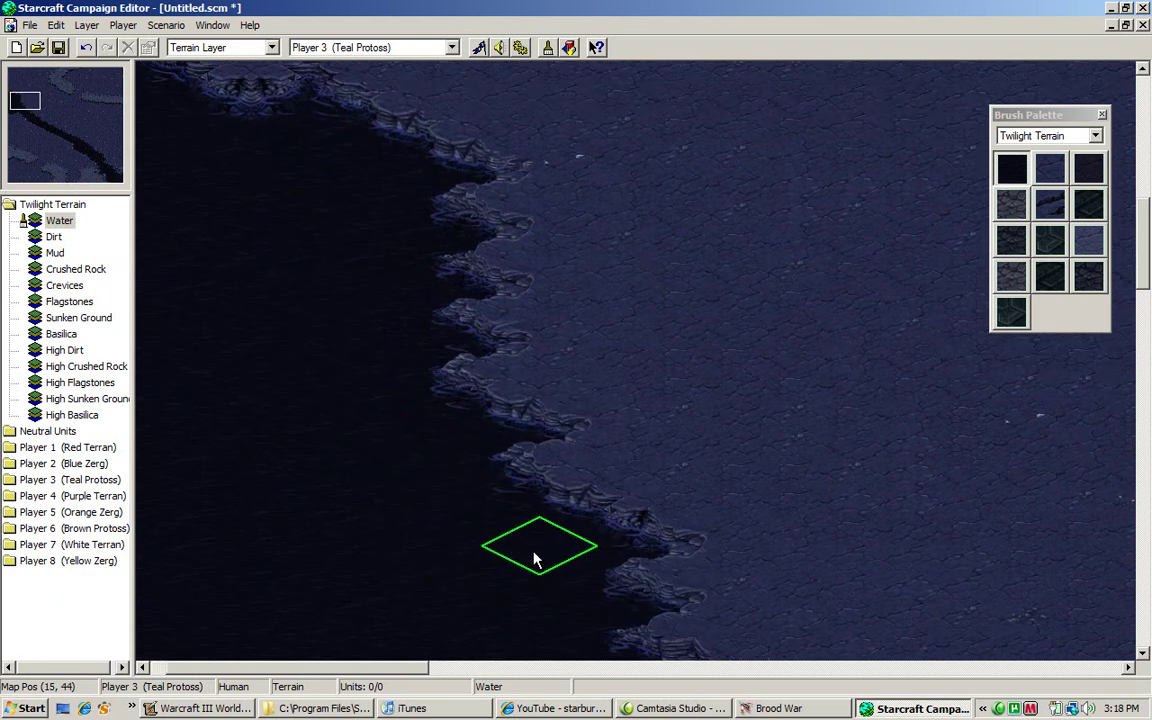
# - Look over the river's banks from its western end southeast along its course
pyautogui.press('Up')
pyautogui.press('Up')
pyautogui.press('Up')
pyautogui.press('Up')
pyautogui.press('Up')
pyautogui.press('Down')
pyautogui.press('Down')
pyautogui.press('Down')
pyautogui.press('Down')
pyautogui.press('Down')
pyautogui.press('Down')
pyautogui.press('Down')
pyautogui.press('Down')
pyautogui.press('Down')
pyautogui.press('Down')
pyautogui.press('Down')
pyautogui.press('Down')
pyautogui.press('Down')
pyautogui.press('Down')
pyautogui.press('Down')
pyautogui.press('Down')
pyautogui.press('Right')
pyautogui.press('Right')
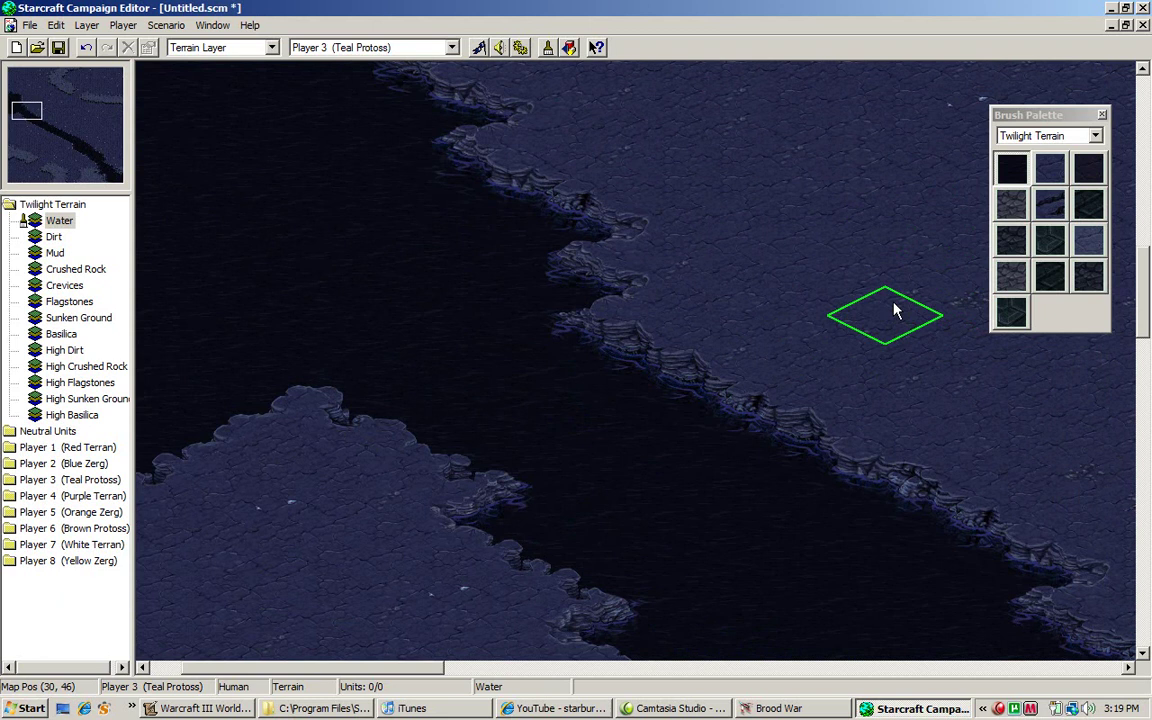
pyautogui.press('Down')
pyautogui.press('Right')
pyautogui.press('Down')
pyautogui.press('Right')
pyautogui.press('Down')
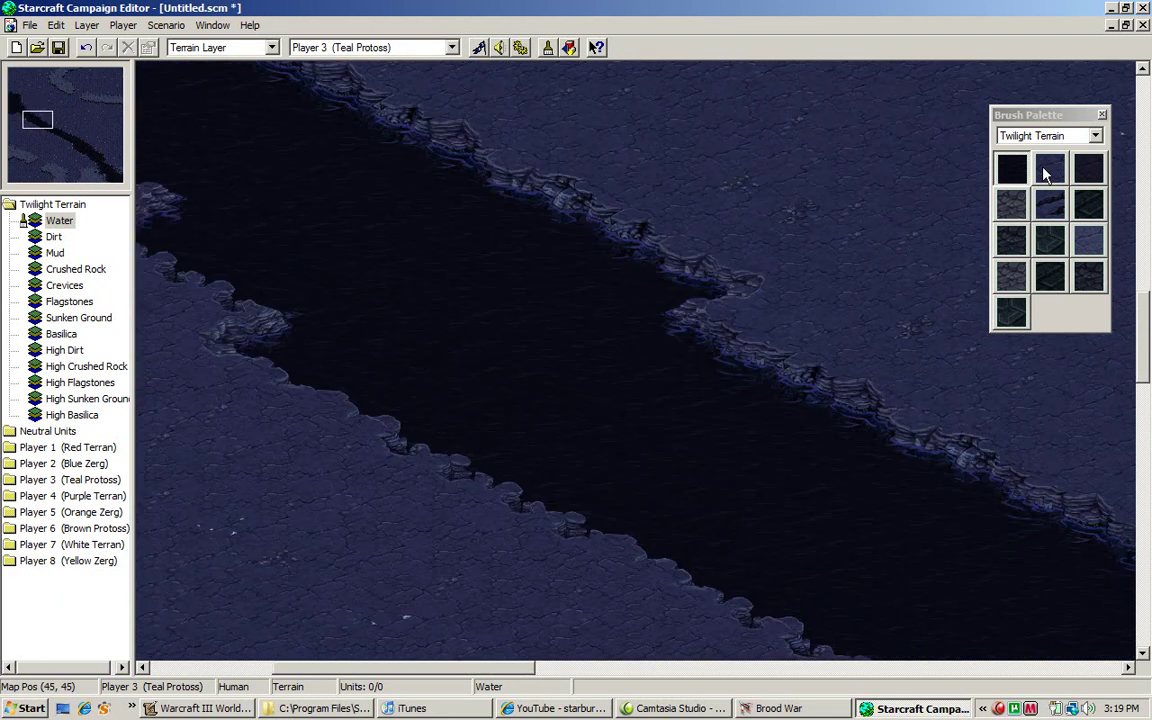
# - Paint Dirt along the river's eastern bank in the map's southeast corner, down to about map position (126, 122), narrowing the Water
pyautogui.click(1050, 170)
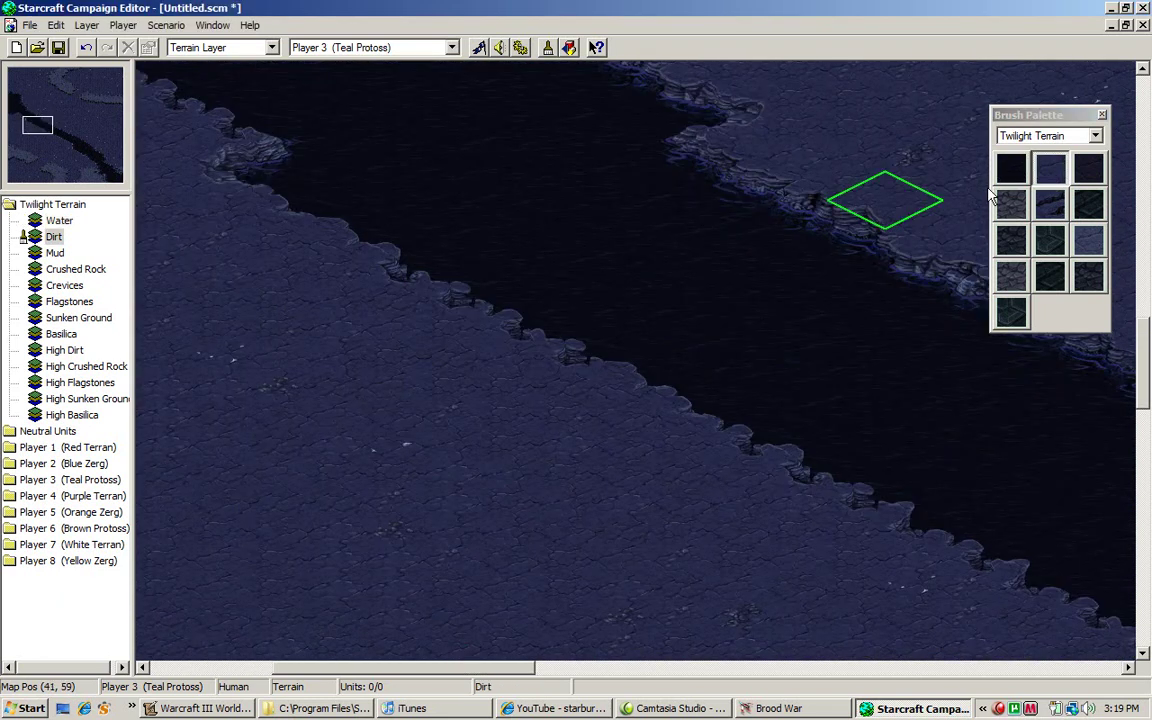
pyautogui.click(105, 180)
pyautogui.click(430, 342)
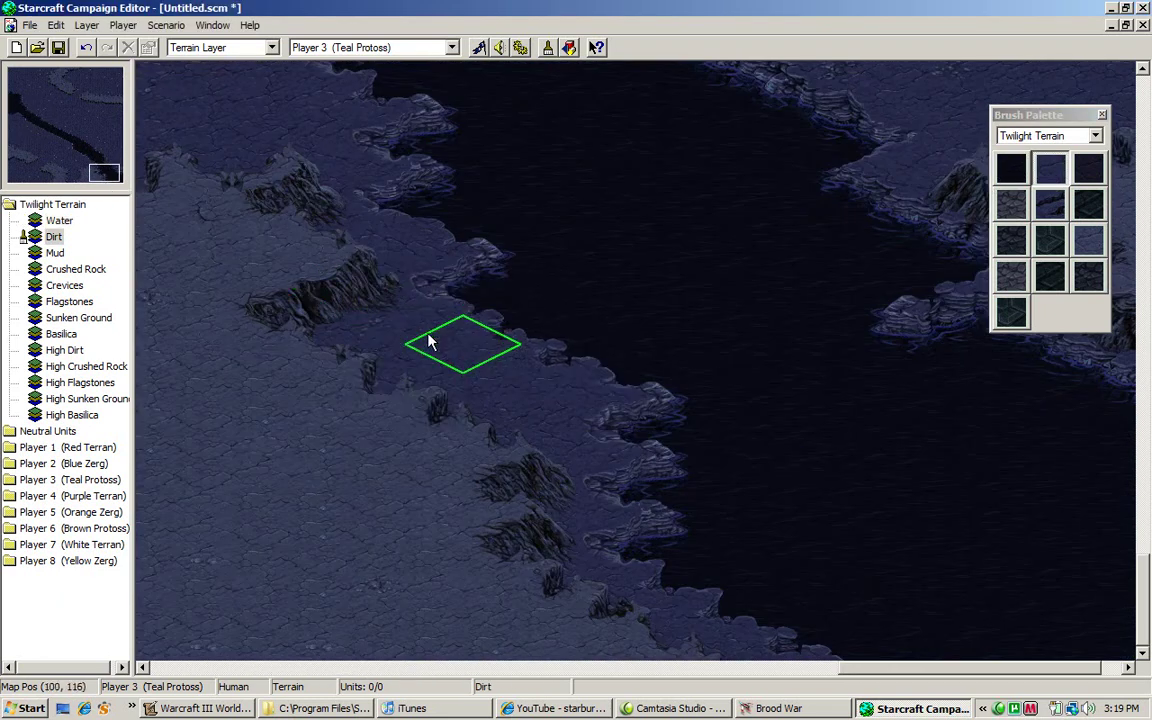
pyautogui.moveTo(563, 413)
pyautogui.mouseDown()
pyautogui.moveTo(790, 221)
pyautogui.moveTo(968, 363)
pyautogui.moveTo(1070, 425)
pyautogui.mouseUp()
pyautogui.rightClick(1083, 482)
pyautogui.click(1086, 452)
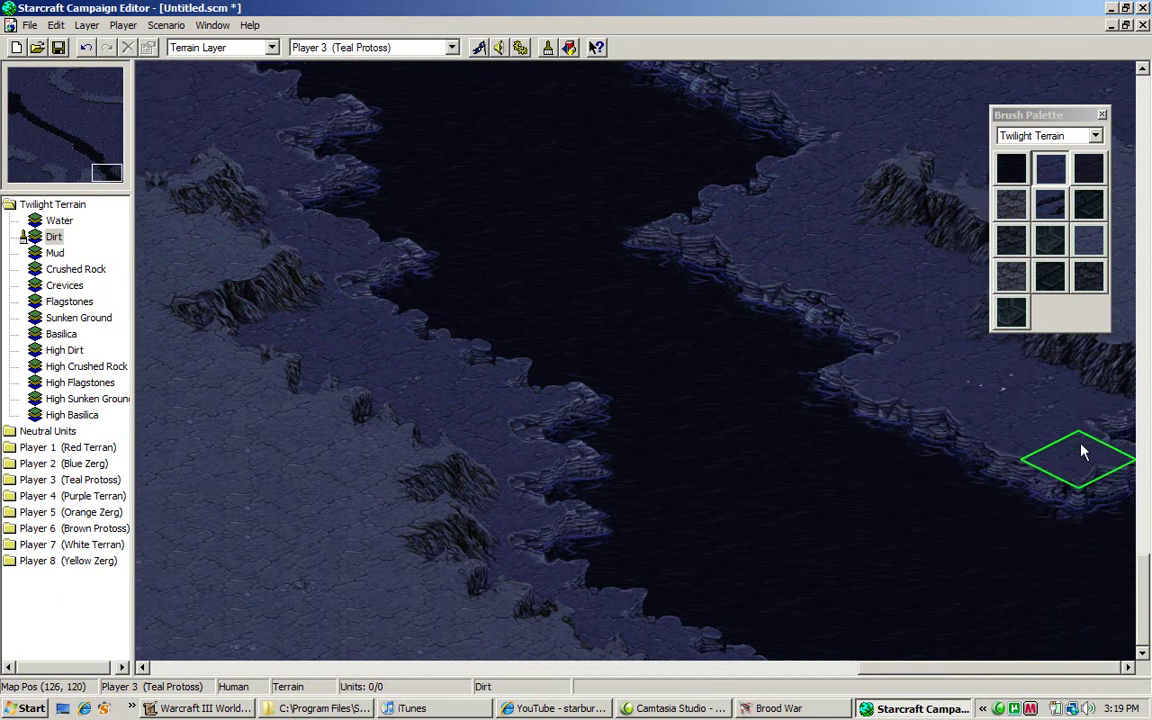
pyautogui.moveTo(1057, 470); pyautogui.dragTo(1148, 484)
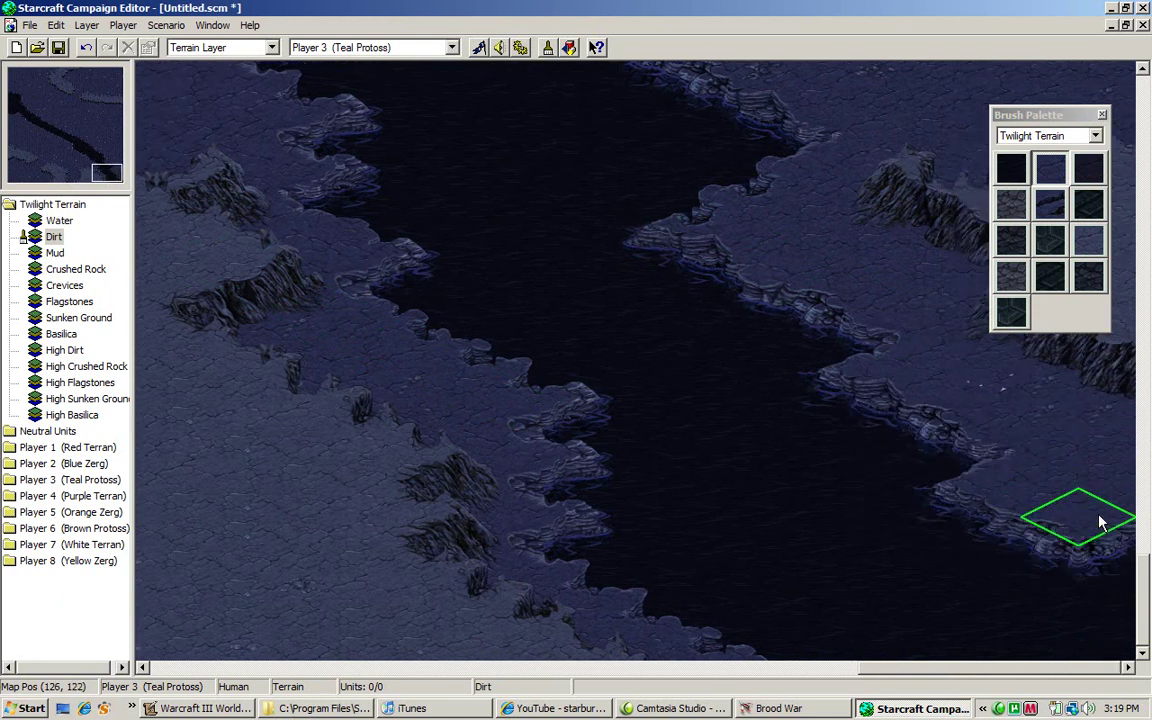
# - Examine the river's northern bank near the eastern map edge and the banks at its western end
pyautogui.press('Up')
pyautogui.press('Up')
pyautogui.press('Up')
pyautogui.press('Up')
pyautogui.press('Up')
pyautogui.press('Up')
pyautogui.press('Up')
pyautogui.press('Up')
pyautogui.press('Up')
pyautogui.press('Up')
pyautogui.press('Up')
pyautogui.press('Up')
pyautogui.press('Up')
pyautogui.press('Up')
pyautogui.press('Up')
pyautogui.press('Up')
pyautogui.press('Up')
pyautogui.press('Up')
pyautogui.press('Up')
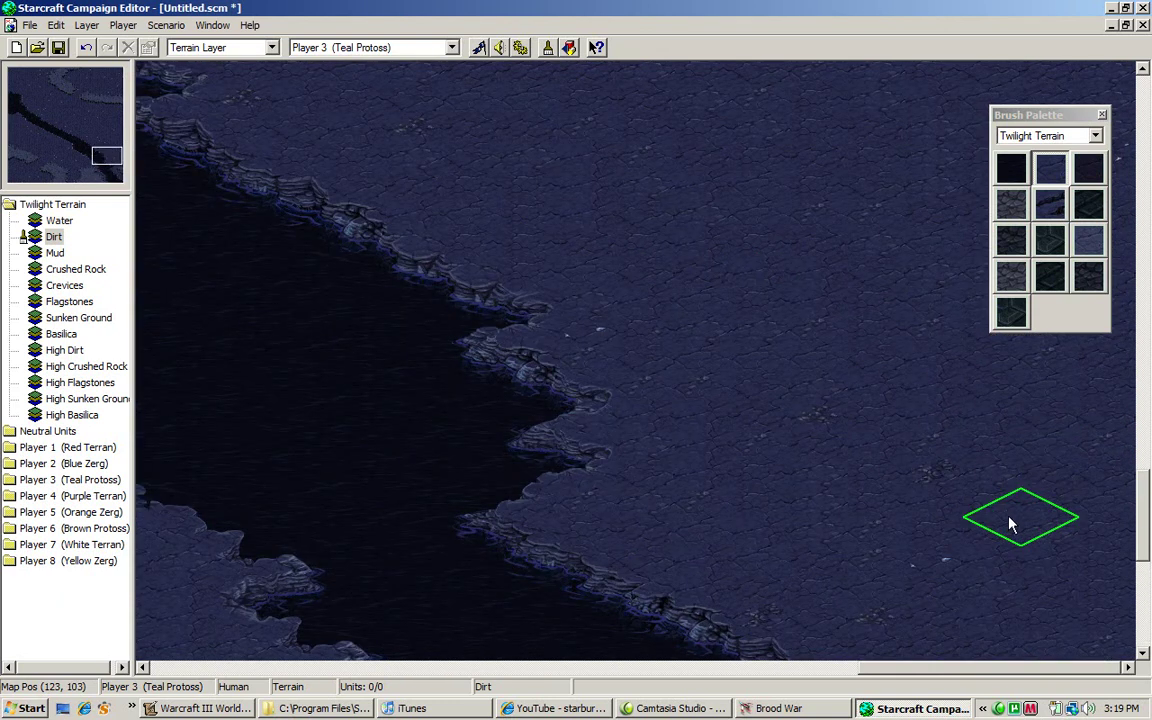
pyautogui.click(20, 100)
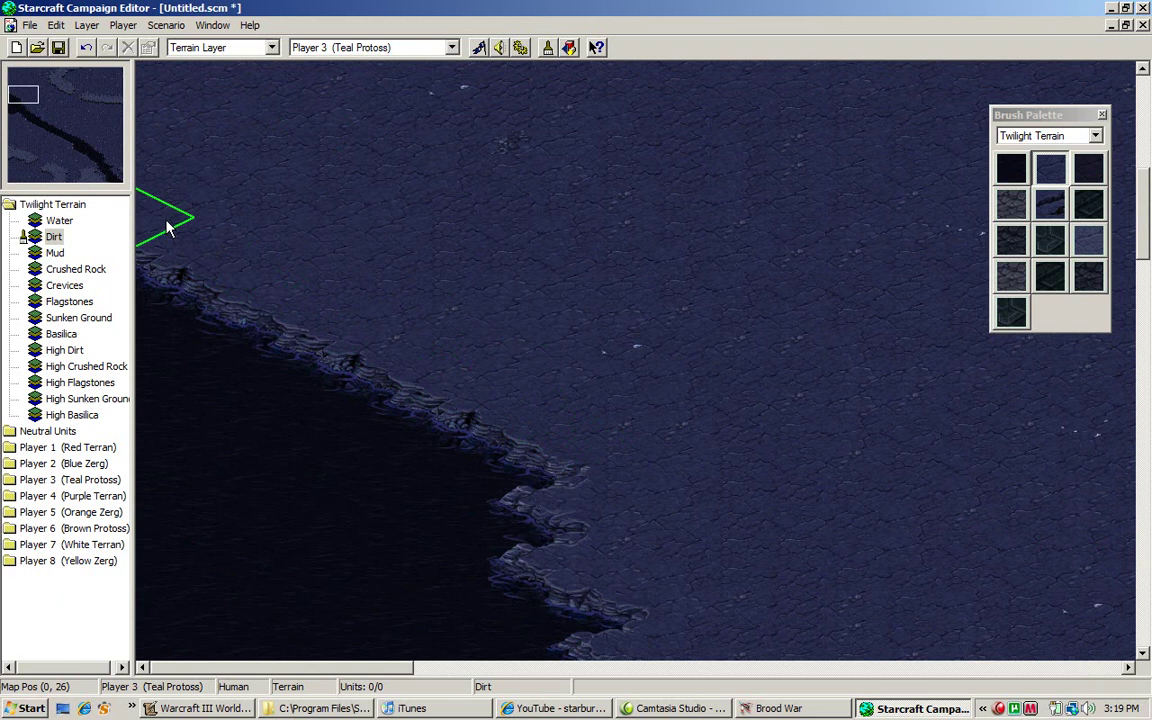
pyautogui.scroll(-5, 160, 220)
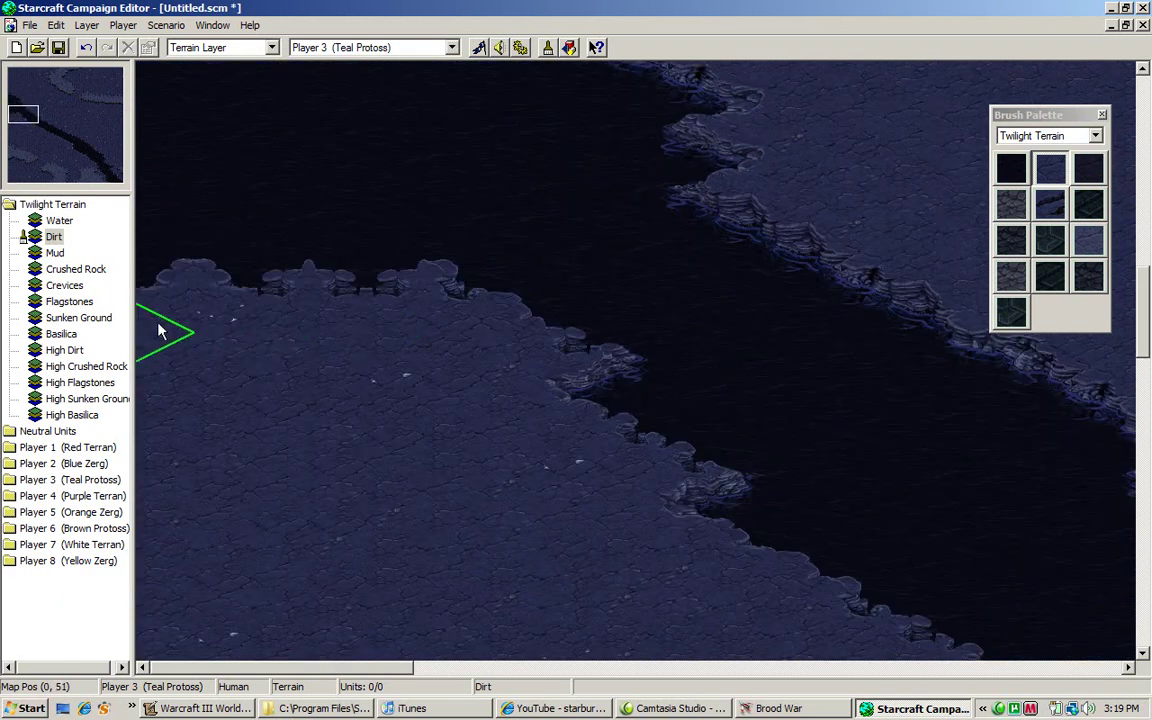
pyautogui.press('Right')
pyautogui.hscroll(10, 436, 393)
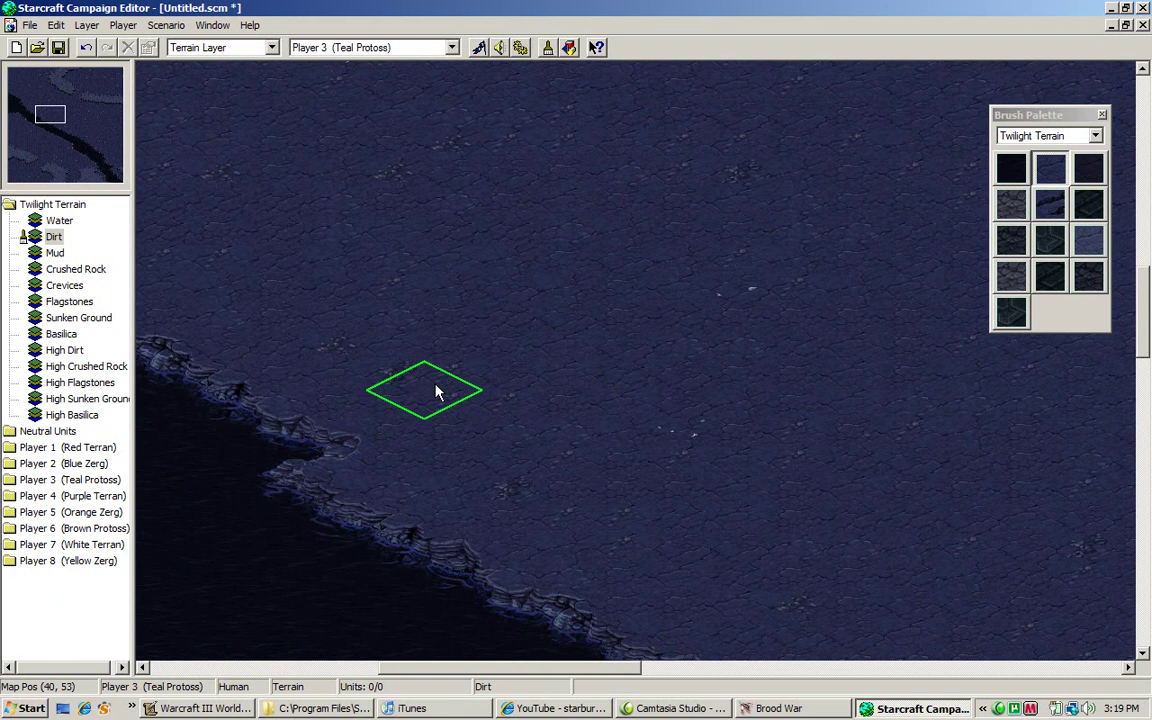
# - Paint a wide High Dirt plateau on the Dirt north of the river, around map position (41, 35)
pyautogui.click(1087, 242)
pyautogui.scroll(1, 789, 177)
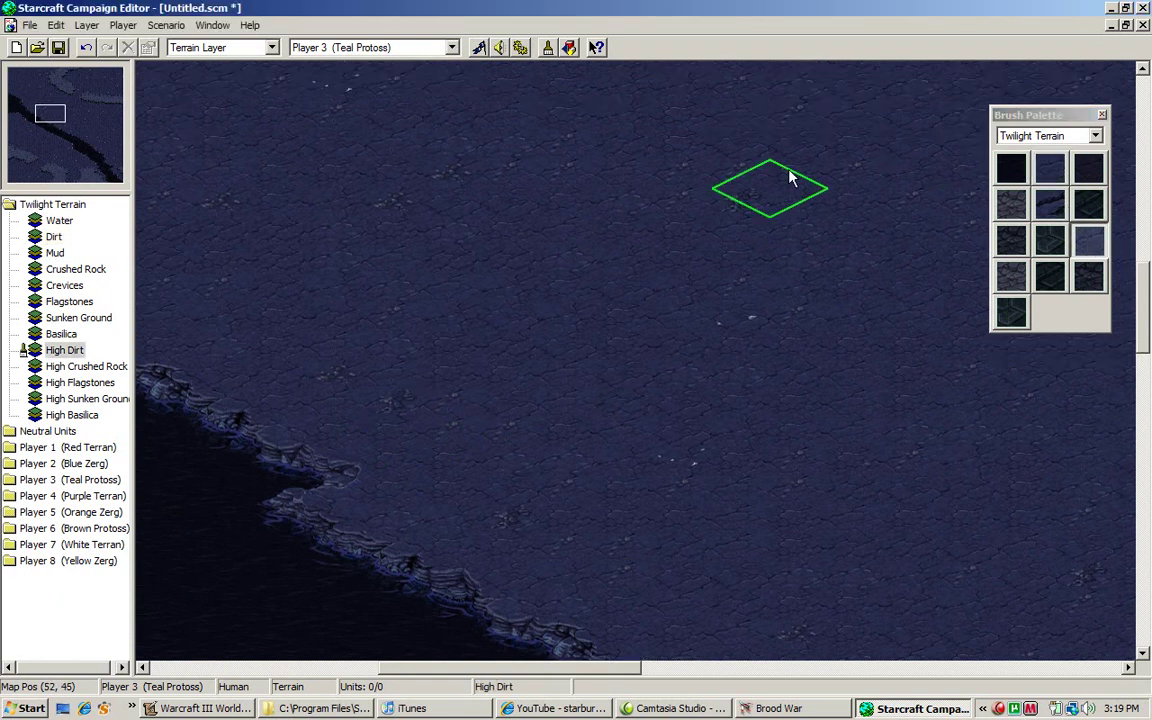
pyautogui.scroll(1, 748, 178)
pyautogui.scroll(4, 748, 178)
pyautogui.moveTo(748, 178)
pyautogui.mouseDown()
pyautogui.moveTo(700, 190)
pyautogui.moveTo(710, 305)
pyautogui.moveTo(375, 267)
pyautogui.moveTo(403, 197)
pyautogui.moveTo(210, 370)
pyautogui.mouseUp()
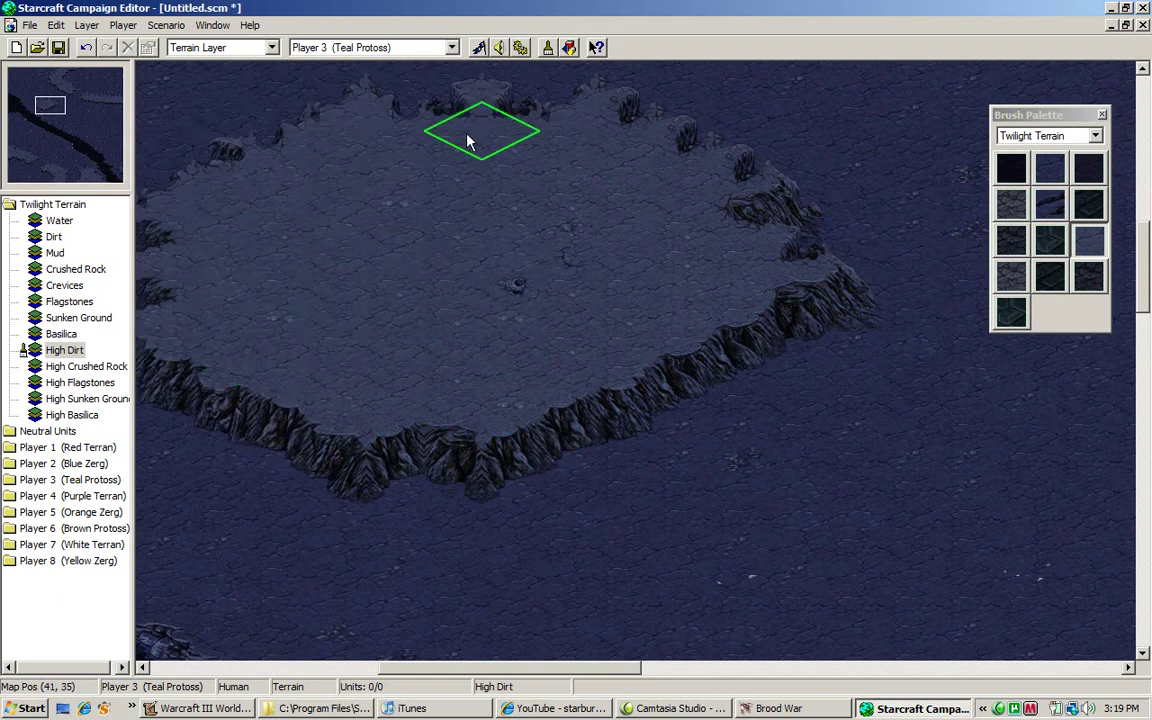
# - Paint a second High Dirt plateau southeast of the first, north of the river and reaching about map position (59, 59)
pyautogui.scroll(-6, 465, 150)
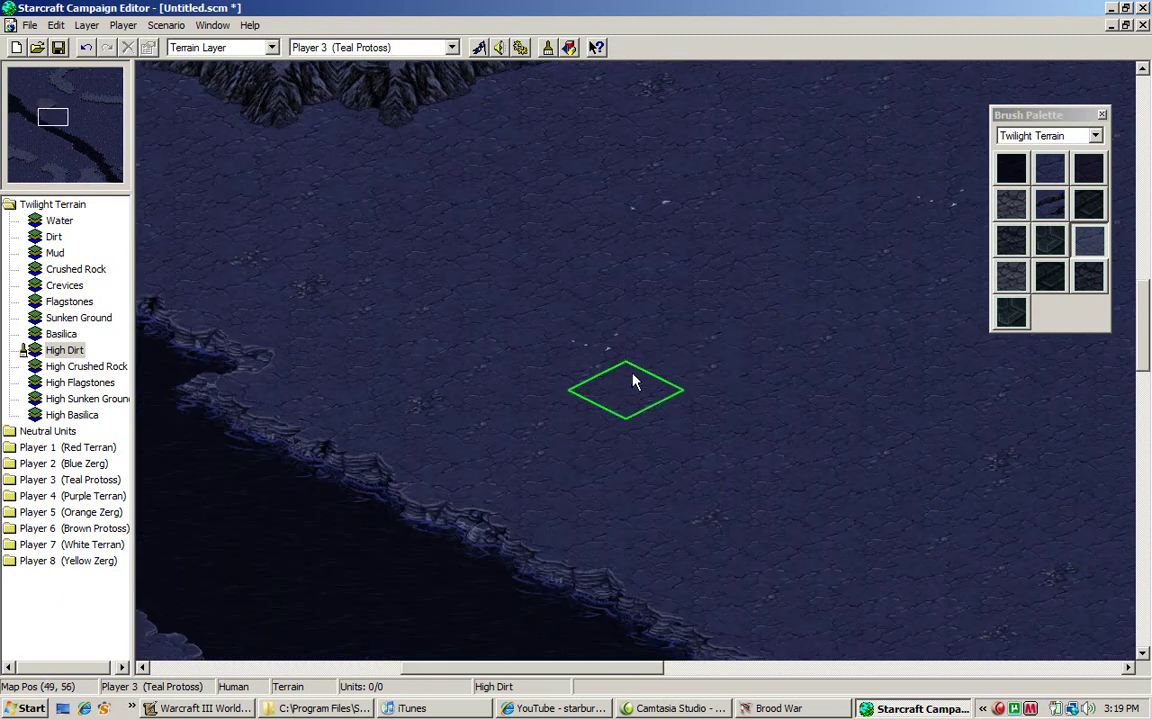
pyautogui.press('Right')
pyautogui.press('Right')
pyautogui.press('Right')
pyautogui.press('Right')
pyautogui.press('Right')
pyautogui.press('Right')
pyautogui.press('Right')
pyautogui.press('Right')
pyautogui.press('Right')
pyautogui.press('Right')
pyautogui.moveTo(428, 442)
pyautogui.mouseDown()
pyautogui.moveTo(438, 452)
pyautogui.moveTo(703, 405)
pyautogui.moveTo(751, 178)
pyautogui.moveTo(594, 458)
pyautogui.mouseUp()
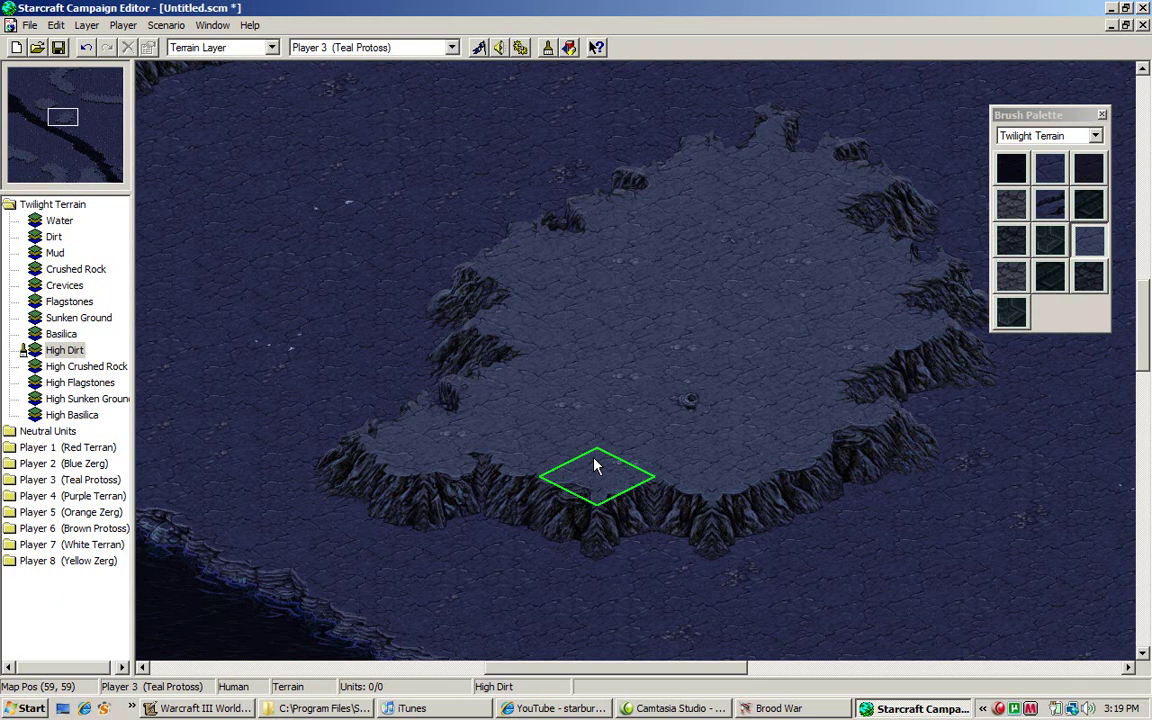
# - Paint another High Dirt plateau on the Dirt east of the one at about map position (59, 59)
pyautogui.press('Right')
pyautogui.press('Right')
pyautogui.press('Right')
pyautogui.press('Right')
pyautogui.press('Right')
pyautogui.press('Right')
pyautogui.press('Right')
pyautogui.press('Right')
pyautogui.press('Right')
pyautogui.press('Right')
pyautogui.moveTo(758, 237)
pyautogui.mouseDown()
pyautogui.moveTo(806, 260)
pyautogui.moveTo(684, 178)
pyautogui.moveTo(700, 408)
pyautogui.moveTo(685, 400)
pyautogui.mouseUp()
# - Paint a High Dirt plateau farther southeast on the river's northern side, starting at about map position (101, 72)
pyautogui.press('Down')
pyautogui.hscroll(8, 686, 405)
pyautogui.scroll(-5, 733, 254)
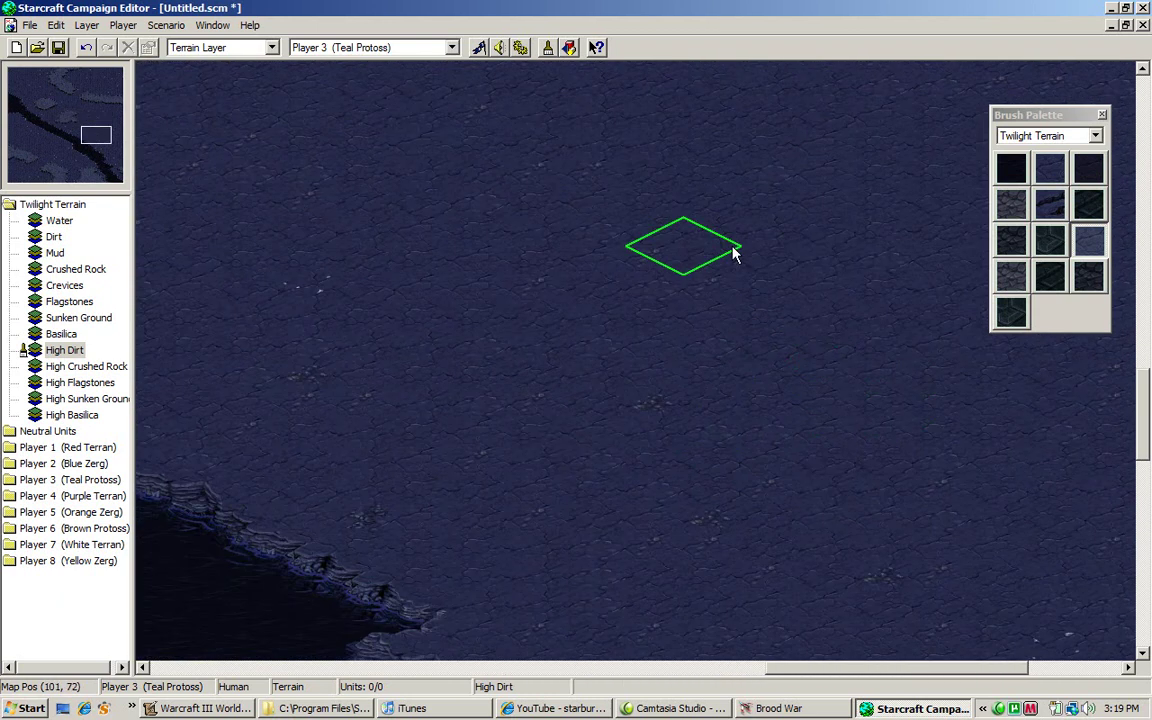
pyautogui.moveTo(708, 248)
pyautogui.mouseDown()
pyautogui.moveTo(694, 463)
pyautogui.moveTo(445, 249)
pyautogui.moveTo(599, 291)
pyautogui.moveTo(285, 357)
pyautogui.moveTo(442, 257)
pyautogui.moveTo(314, 267)
pyautogui.moveTo(418, 449)
pyautogui.moveTo(386, 278)
pyautogui.moveTo(898, 566)
pyautogui.mouseUp()
# - Add High Dirt near the map's eastern edge north of the river, and bring the southwestern plateau into view
pyautogui.press('Right')
pyautogui.press('Right')
pyautogui.press('Right')
pyautogui.press('Right')
pyautogui.press('Right')
pyautogui.press('Right')
pyautogui.press('Right')
pyautogui.press('Right')
pyautogui.press('Right')
pyautogui.press('Right')
pyautogui.press('Right')
pyautogui.press('Right')
pyautogui.press('Right')
pyautogui.press('Right')
pyautogui.moveTo(602, 364)
pyautogui.mouseDown()
pyautogui.moveTo(539, 386)
pyautogui.moveTo(606, 410)
pyautogui.moveTo(424, 383)
pyautogui.moveTo(699, 185)
pyautogui.moveTo(581, 329)
pyautogui.moveTo(661, 203)
pyautogui.mouseUp()
pyautogui.click(36, 154)
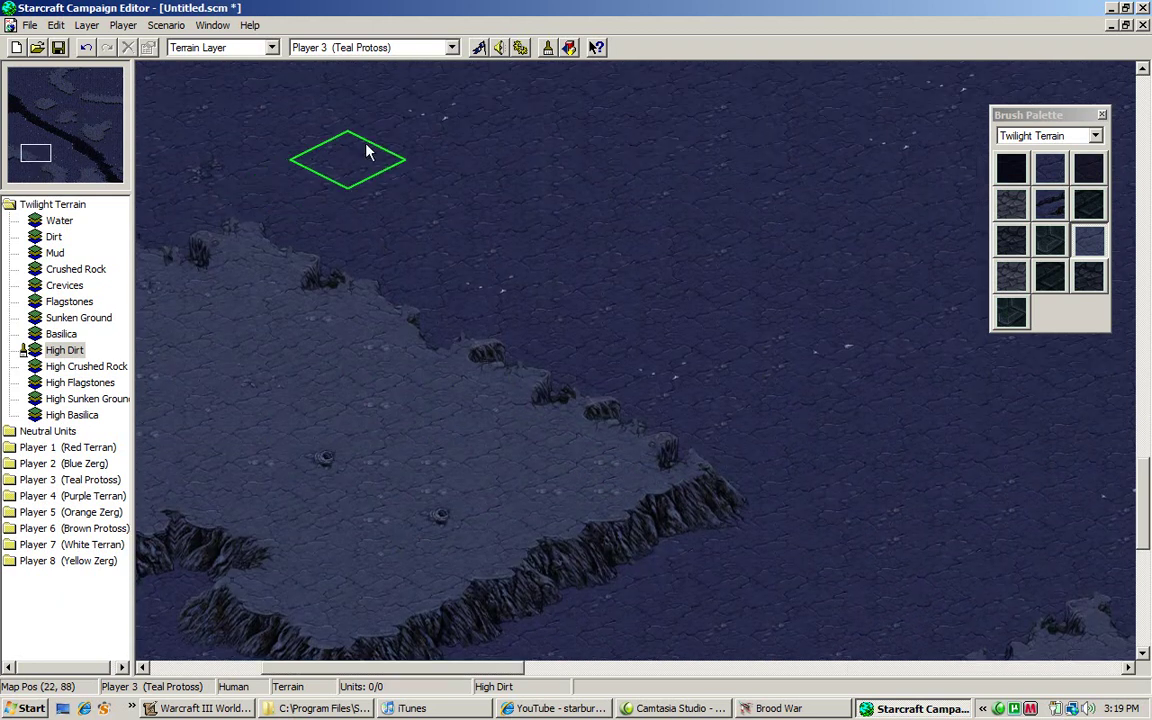
# - Paint a High Dirt plateau north of the southwestern plateau, from about map position (22, 74) to (20, 77)
pyautogui.press('Up')
pyautogui.press('Up')
pyautogui.press('Up')
pyautogui.press('Up')
pyautogui.press('Up')
pyautogui.press('Up')
pyautogui.press('Up')
pyautogui.press('Up')
pyautogui.press('Up')
pyautogui.press('Up')
pyautogui.press('Up')
pyautogui.press('Up')
pyautogui.press('Up')
pyautogui.press('Up')
pyautogui.press('Up')
pyautogui.press('Up')
pyautogui.press('Up')
pyautogui.moveTo(464, 238)
pyautogui.mouseDown()
pyautogui.moveTo(472, 231)
pyautogui.moveTo(335, 235)
pyautogui.moveTo(393, 238)
pyautogui.mouseUp()
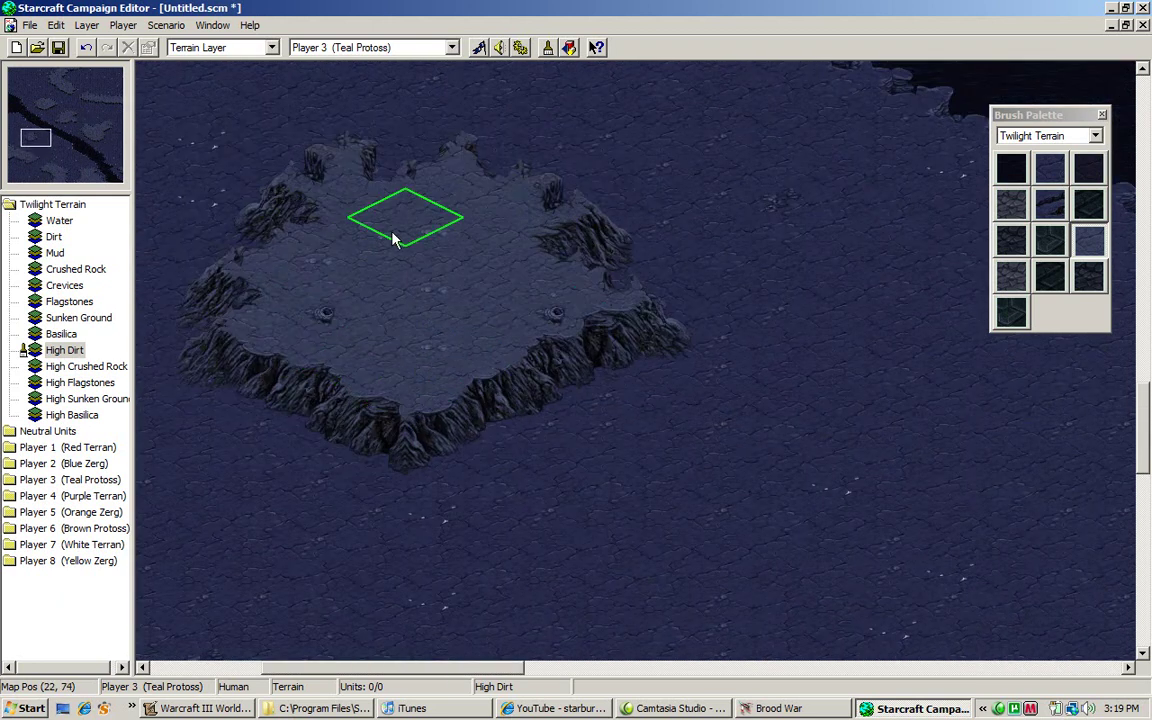
pyautogui.moveTo(364, 352)
pyautogui.mouseDown()
pyautogui.moveTo(509, 170)
pyautogui.moveTo(231, 306)
pyautogui.moveTo(281, 328)
pyautogui.mouseUp()
# - Paint a large High Dirt plateau southeast of that one, south of the river, with its western end around map position (45, 90)
pyautogui.press('Right')
pyautogui.press('Right')
pyautogui.press('Right')
pyautogui.press('Right')
pyautogui.press('Right')
pyautogui.press('Right')
pyautogui.press('Right')
pyautogui.press('Right')
pyautogui.press('Right')
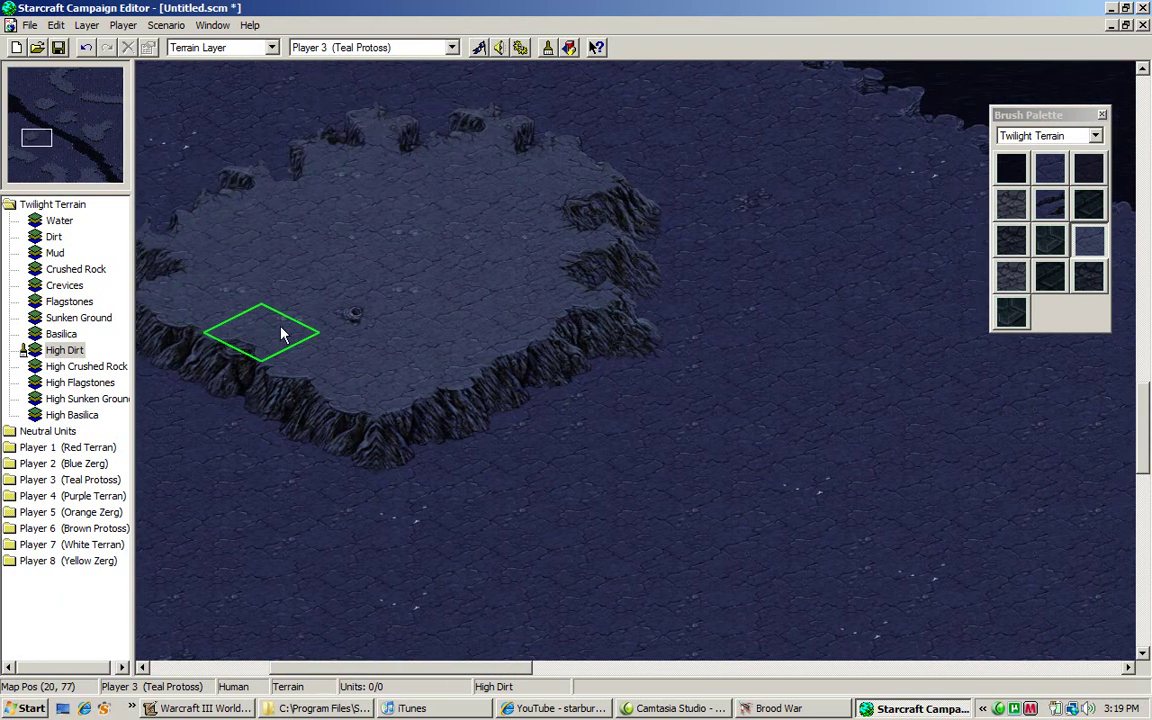
pyautogui.press('Right')
pyautogui.press('Right')
pyautogui.press('Right')
pyautogui.press('Right')
pyautogui.press('Right')
pyautogui.press('Right')
pyautogui.press('Right')
pyautogui.press('Right')
pyautogui.press('Right')
pyautogui.press('Right')
pyautogui.press('Right')
pyautogui.press('Right')
pyautogui.press('Right')
pyautogui.press('Down')
pyautogui.press('Down')
pyautogui.press('Down')
pyautogui.press('Down')
pyautogui.press('Down')
pyautogui.press('Down')
pyautogui.press('Down')
pyautogui.press('Down')
pyautogui.press('Down')
pyautogui.press('Down')
pyautogui.press('Down')
pyautogui.press('Down')
pyautogui.press('Down')
pyautogui.press('Down')
pyautogui.press('Down')
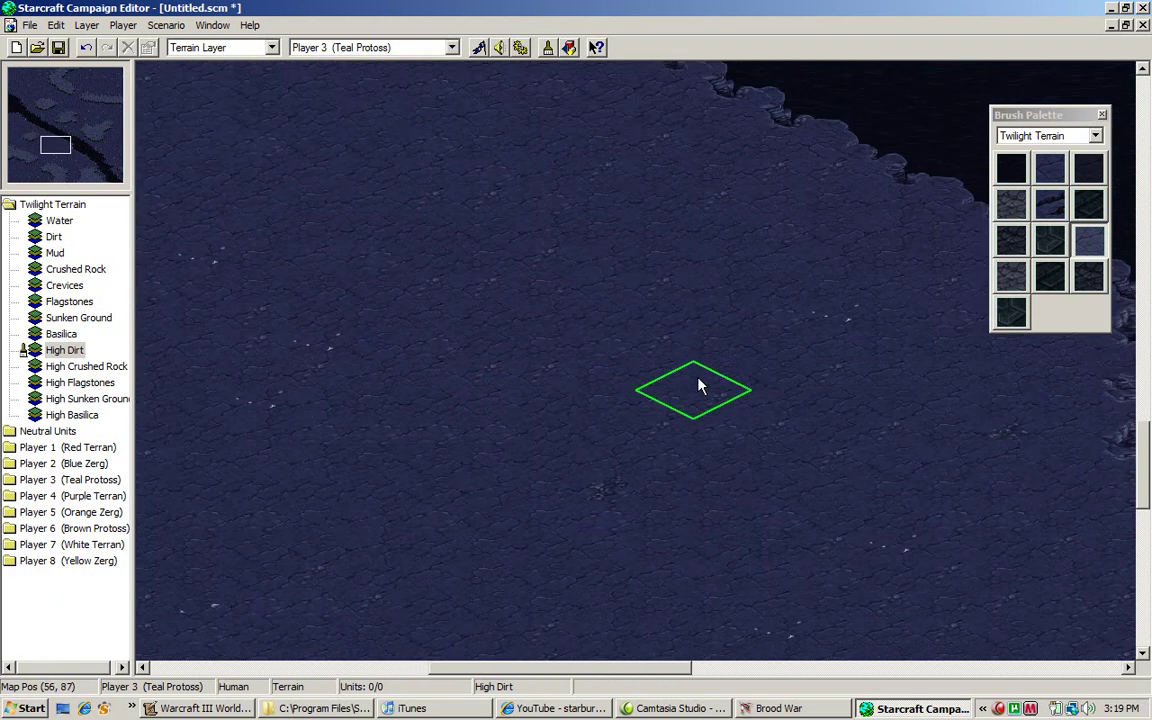
pyautogui.press('Up')
pyautogui.moveTo(762, 152)
pyautogui.mouseDown()
pyautogui.moveTo(650, 199)
pyautogui.moveTo(602, 355)
pyautogui.moveTo(734, 396)
pyautogui.moveTo(543, 177)
pyautogui.moveTo(602, 378)
pyautogui.moveTo(239, 324)
pyautogui.moveTo(470, 465)
pyautogui.moveTo(764, 386)
pyautogui.moveTo(781, 505)
pyautogui.moveTo(682, 517)
pyautogui.moveTo(430, 287)
pyautogui.moveTo(394, 263)
pyautogui.moveTo(364, 297)
pyautogui.mouseUp()
pyautogui.press('Right')
pyautogui.press('Right')
pyautogui.press('Right')
pyautogui.press('Right')
pyautogui.press('Right')
pyautogui.press('Right')
pyautogui.press('Right')
pyautogui.press('Right')
pyautogui.press('Right')
pyautogui.press('Left')
pyautogui.press('Left')
pyautogui.press('Left')
pyautogui.press('Left')
pyautogui.press('Left')
pyautogui.press('Left')
pyautogui.press('Left')
pyautogui.press('Left')
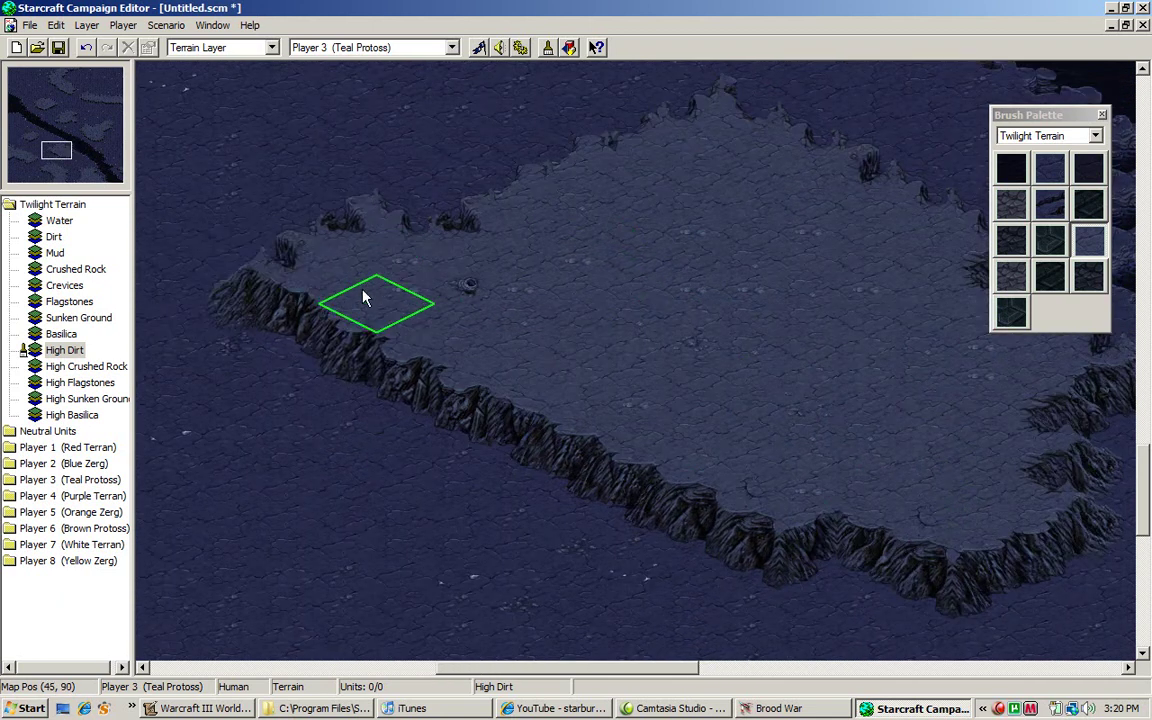
# - Paint a Crevices patch on the Dirt east of the new plateau, ending at about map position (75, 105)
pyautogui.press('Down')
pyautogui.press('Down')
pyautogui.press('Down')
pyautogui.press('Down')
pyautogui.press('Down')
pyautogui.press('Down')
pyautogui.press('Down')
pyautogui.press('Down')
pyautogui.press('Down')
pyautogui.press('Down')
pyautogui.press('Down')
pyautogui.press('Down')
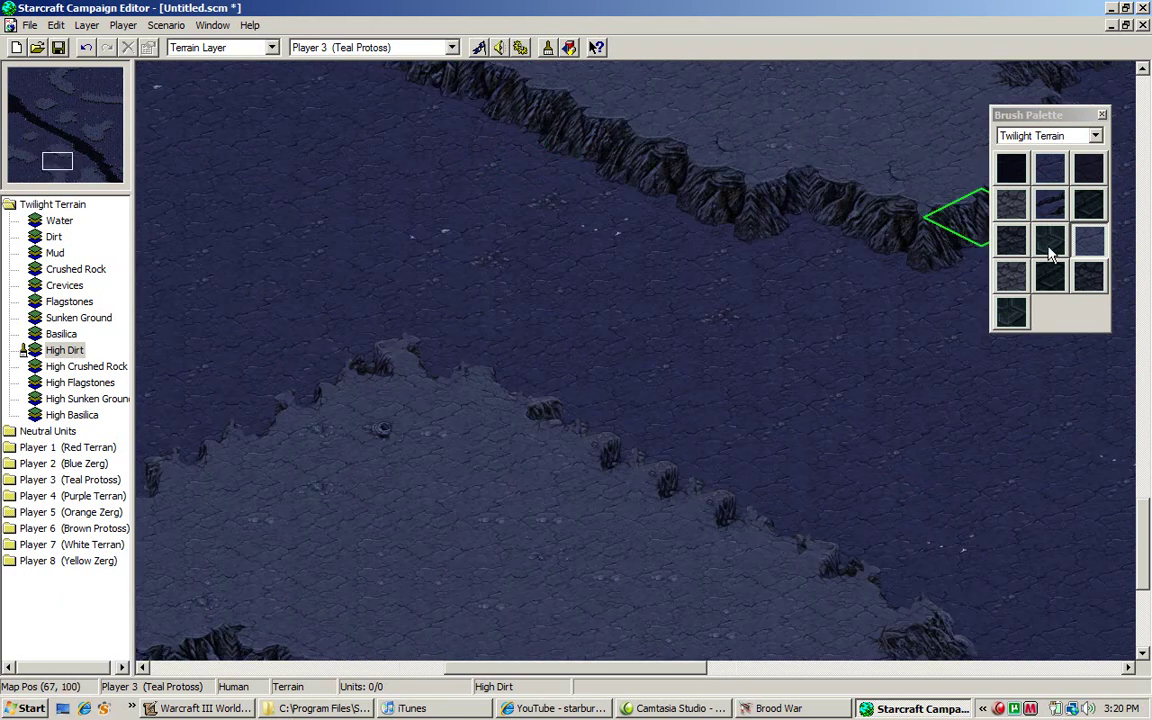
pyautogui.press('Right')
pyautogui.press('Right')
pyautogui.press('Right')
pyautogui.press('Right')
pyautogui.press('Right')
pyautogui.press('Right')
pyautogui.press('Right')
pyautogui.press('Right')
pyautogui.press('Right')
pyautogui.press('Right')
pyautogui.press('Right')
pyautogui.press('Right')
pyautogui.press('Right')
pyautogui.press('Right')
pyautogui.press('Right')
pyautogui.press('Right')
pyautogui.press('Right')
pyautogui.press('Right')
pyautogui.press('Right')
pyautogui.press('Right')
pyautogui.press('Right')
pyautogui.press('Right')
pyautogui.press('Right')
pyautogui.press('Right')
pyautogui.press('Right')
pyautogui.press('Down')
pyautogui.click(1045, 211)
pyautogui.moveTo(582, 224); pyautogui.dragTo(494, 350)
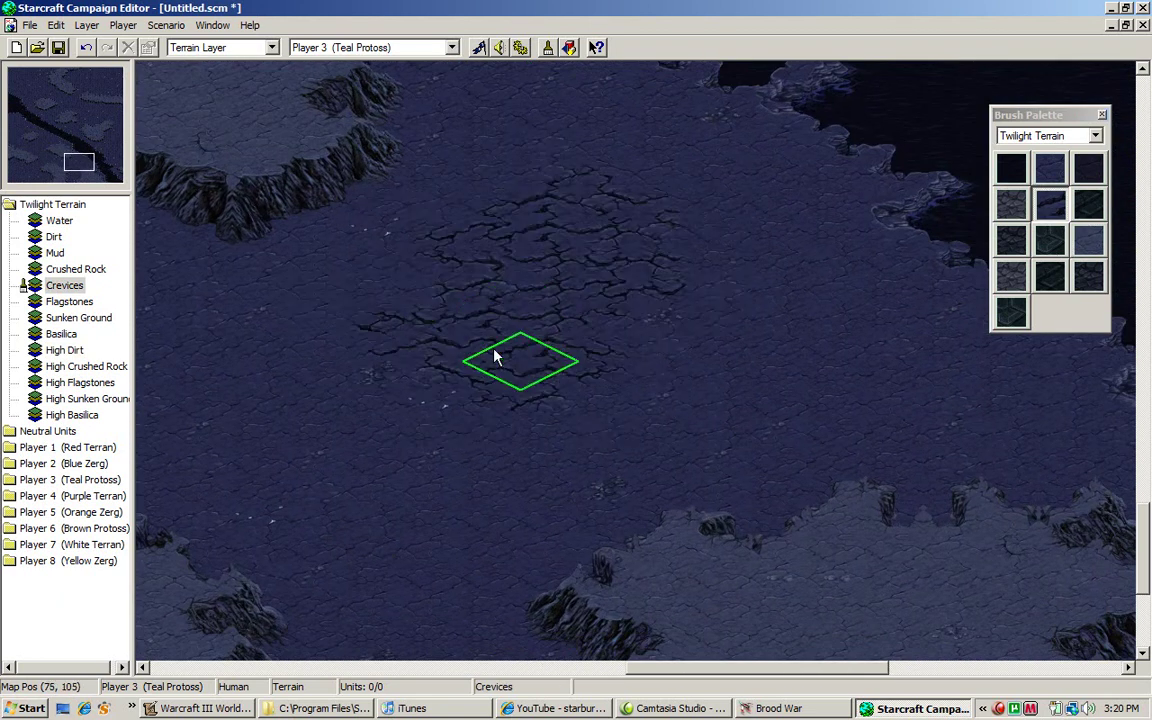
# - Paint a Crevices patch on the Dirt between the two newest High Dirt plateaus south of the river
pyautogui.click(45, 147)
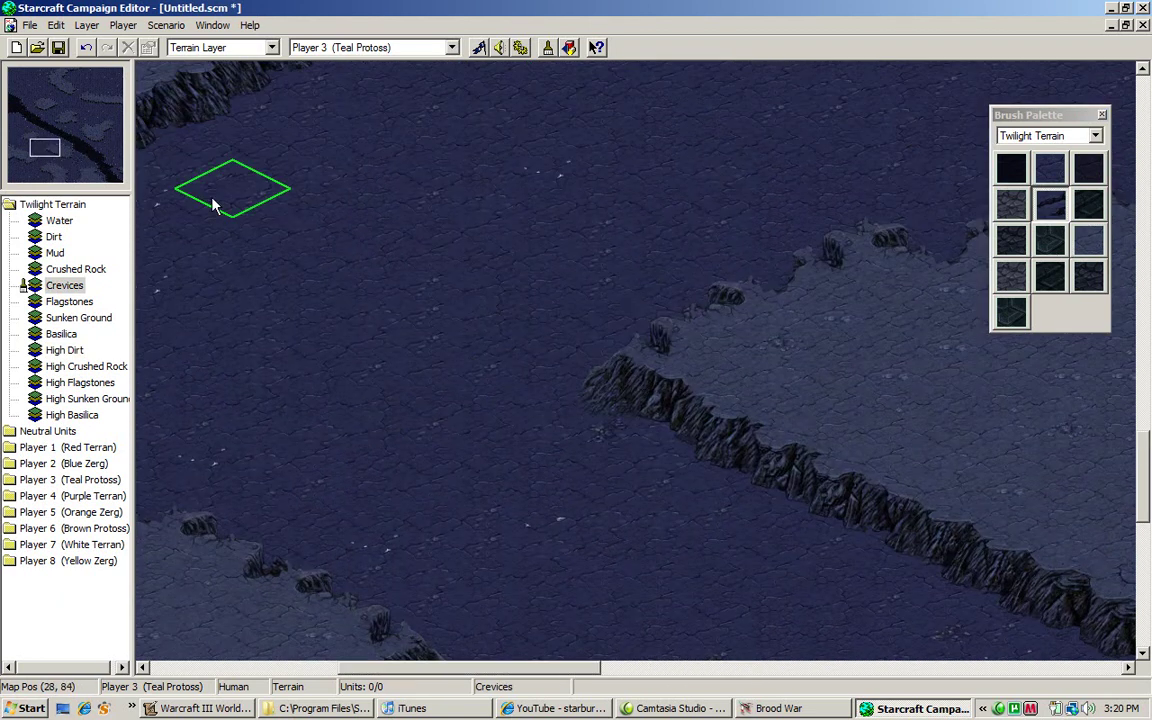
pyautogui.press('Up')
pyautogui.moveTo(400, 285)
pyautogui.mouseDown()
pyautogui.moveTo(539, 170)
pyautogui.moveTo(554, 261)
pyautogui.mouseUp()
pyautogui.press('Up')
pyautogui.press('Up')
pyautogui.press('Up')
pyautogui.press('Up')
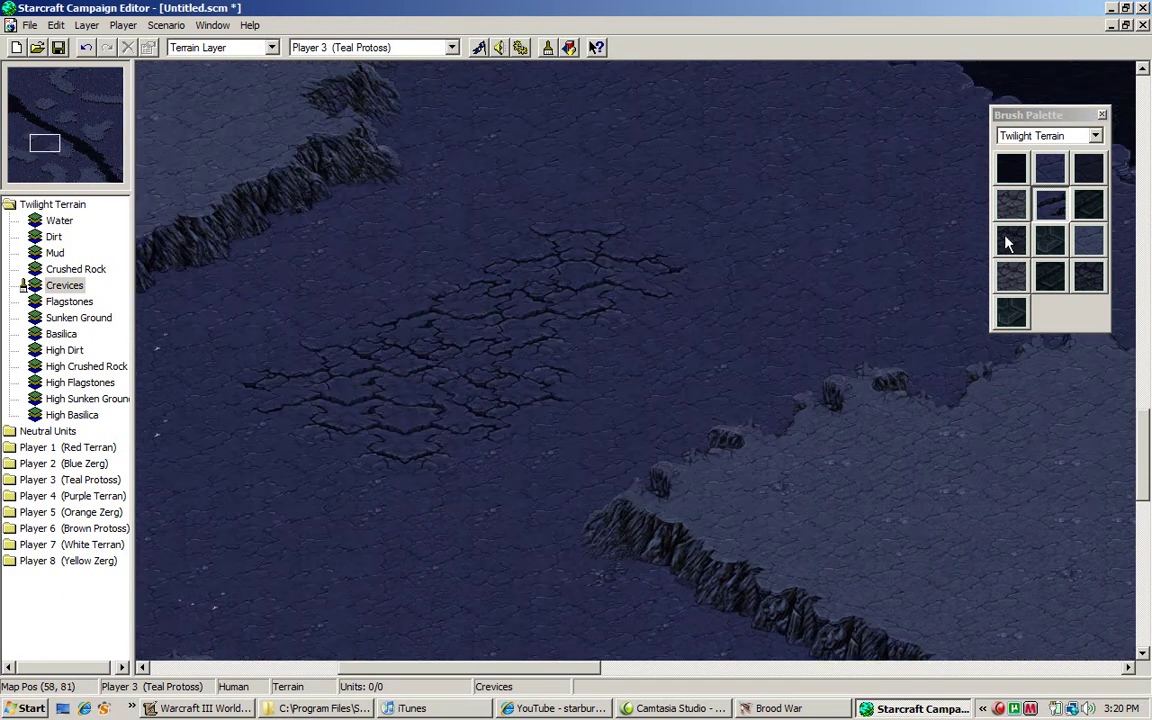
# - Paint a large Crushed Rock area over the crevices between the two plateaus, reaching about map position (35, 87)
pyautogui.click(1011, 212)
pyautogui.moveTo(762, 182)
pyautogui.mouseDown()
pyautogui.moveTo(599, 277)
pyautogui.moveTo(529, 403)
pyautogui.moveTo(771, 239)
pyautogui.moveTo(432, 329)
pyautogui.moveTo(587, 355)
pyautogui.mouseUp()
pyautogui.moveTo(819, 243)
pyautogui.mouseDown()
pyautogui.moveTo(656, 206)
pyautogui.moveTo(465, 285)
pyautogui.mouseUp()
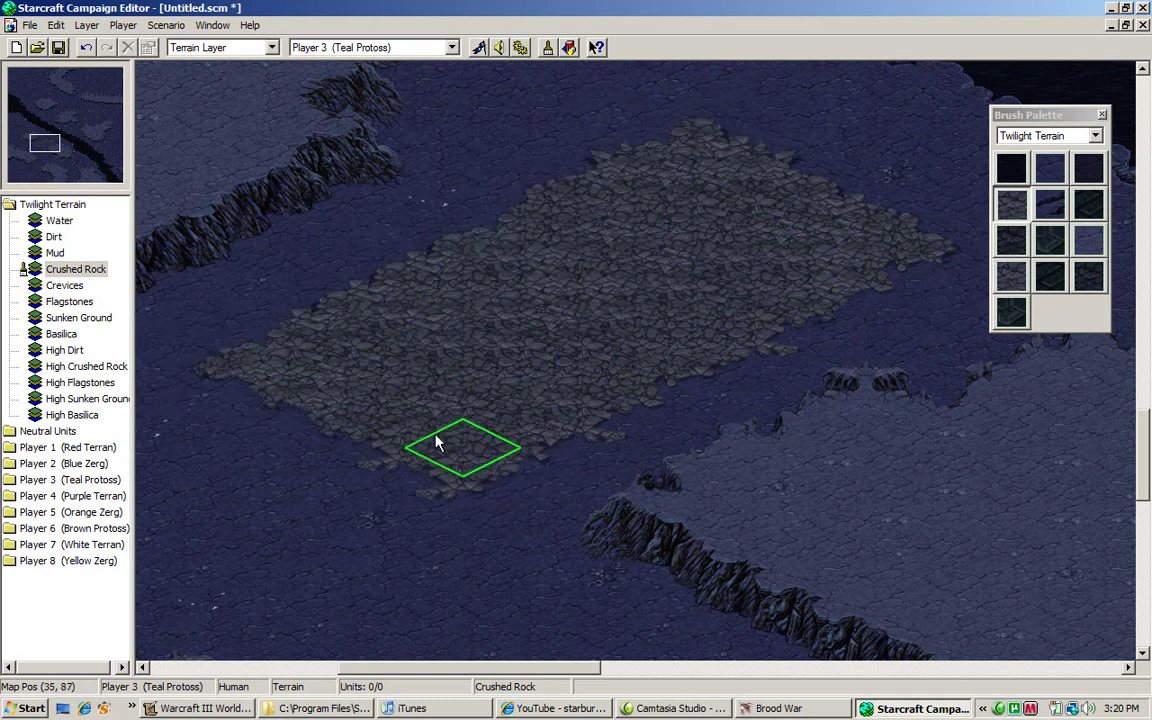
# - Paint a smaller Crushed Rock patch farther west, between the northern and southwestern plateaus, ending at about map position (15, 84)
pyautogui.press('Left')
pyautogui.press('Left')
pyautogui.press('Left')
pyautogui.press('Left')
pyautogui.press('Left')
pyautogui.press('Left')
pyautogui.press('Left')
pyautogui.press('Left')
pyautogui.press('Left')
pyautogui.press('Left')
pyautogui.press('Left')
pyautogui.press('Left')
pyautogui.press('Left')
pyautogui.press('Left')
pyautogui.press('Left')
pyautogui.press('Left')
pyautogui.press('Left')
pyautogui.press('Left')
pyautogui.press('Left')
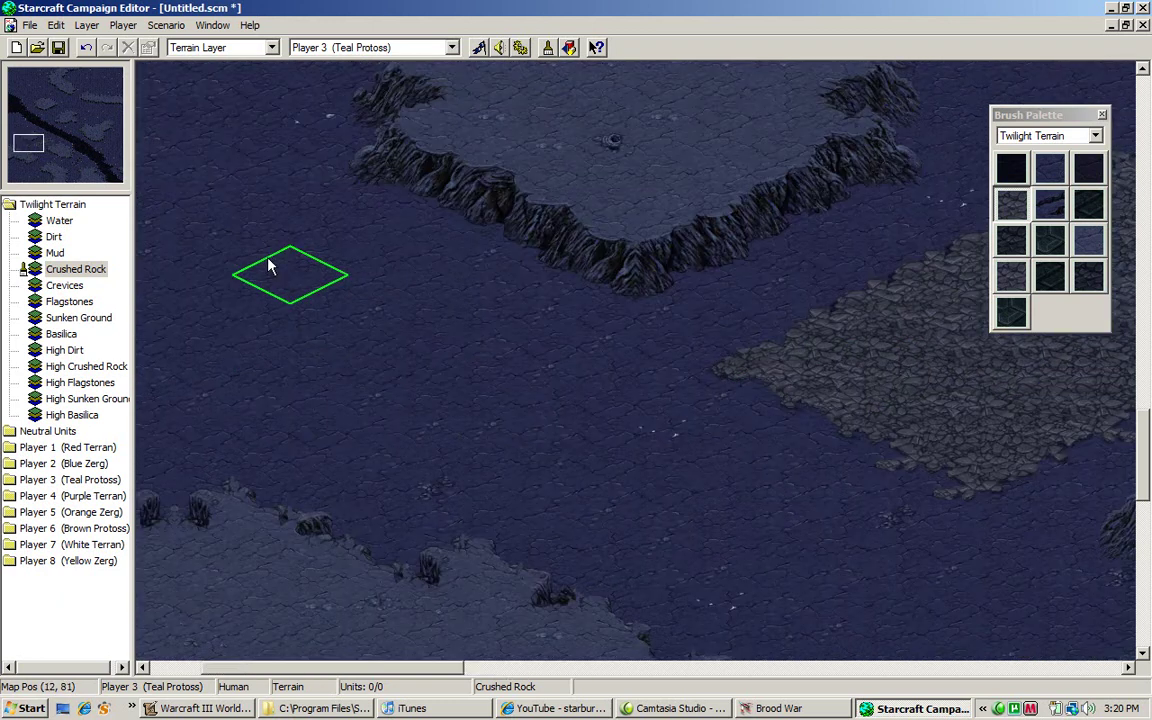
pyautogui.press('Up')
pyautogui.moveTo(610, 421); pyautogui.dragTo(467, 371)
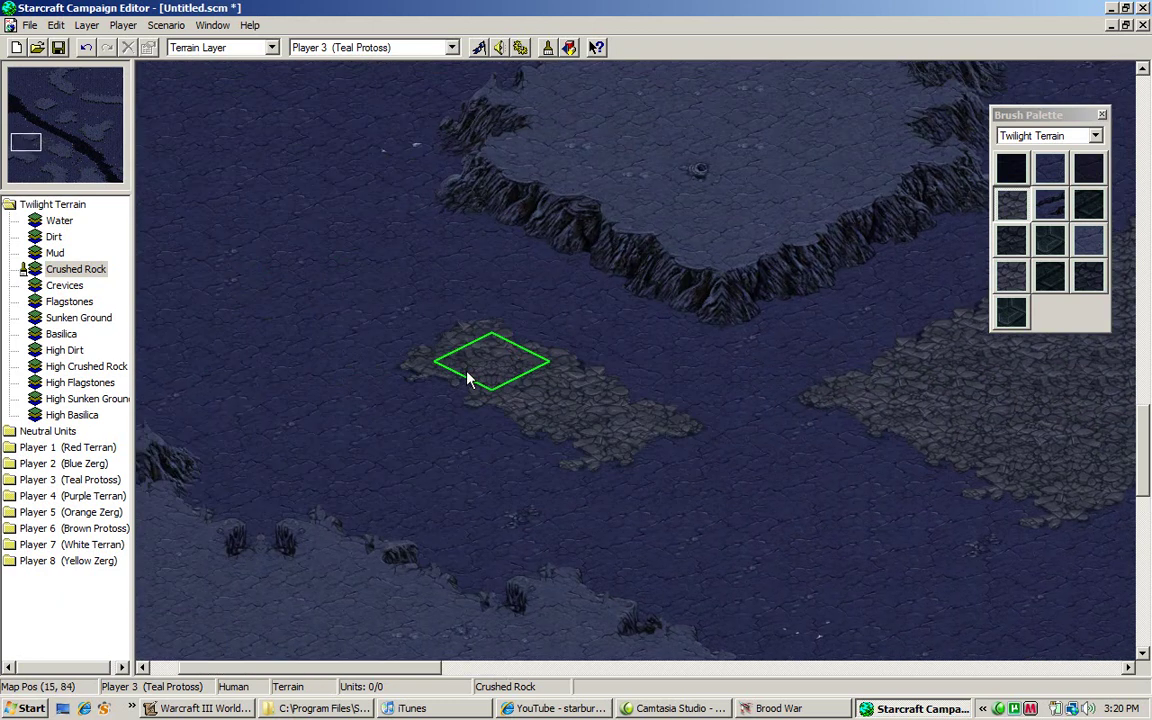
# - Paint a large Sunken Ground area on the Dirt south of the river at the western map edge, reaching about map position (1, 60)
pyautogui.press('Up')
pyautogui.press('Up')
pyautogui.press('Up')
pyautogui.press('Up')
pyautogui.press('Up')
pyautogui.press('Up')
pyautogui.press('Up')
pyautogui.press('Up')
pyautogui.press('Up')
pyautogui.press('Up')
pyautogui.press('Up')
pyautogui.press('Up')
pyautogui.press('Up')
pyautogui.press('Up')
pyautogui.press('Up')
pyautogui.press('Up')
pyautogui.press('Up')
pyautogui.press('Up')
pyautogui.press('Up')
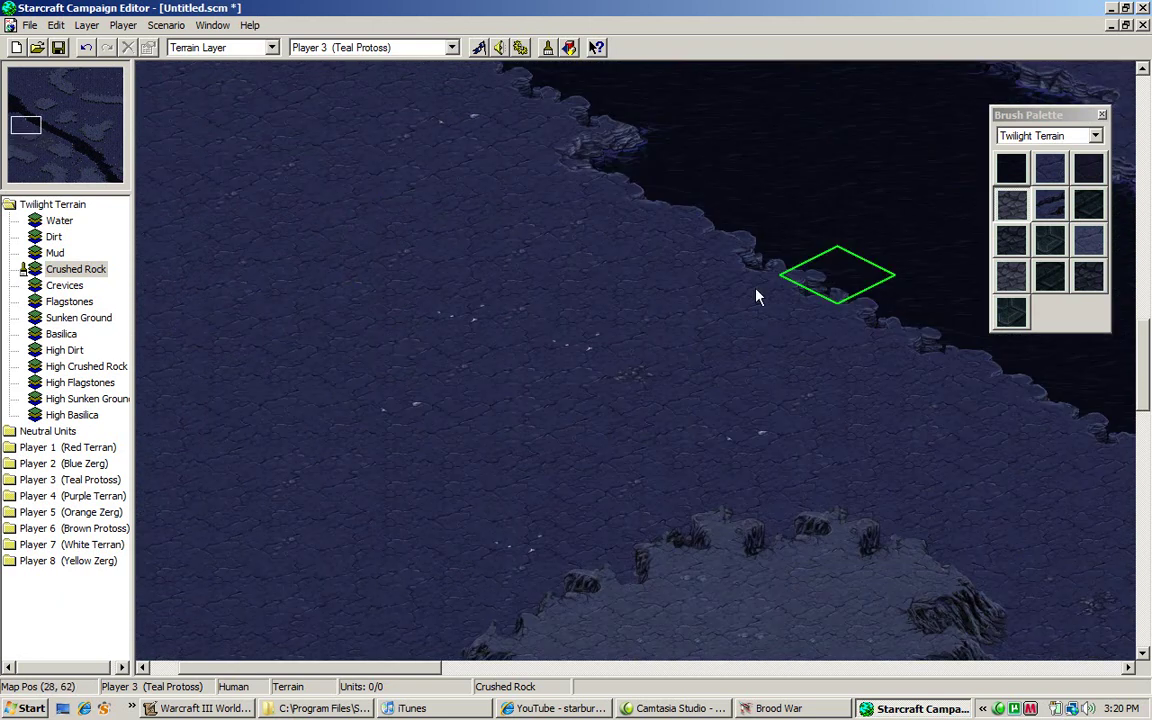
pyautogui.click(1020, 243)
pyautogui.moveTo(474, 232)
pyautogui.mouseDown()
pyautogui.moveTo(388, 293)
pyautogui.moveTo(255, 240)
pyautogui.moveTo(346, 352)
pyautogui.moveTo(390, 159)
pyautogui.moveTo(174, 350)
pyautogui.moveTo(329, 447)
pyautogui.moveTo(603, 363)
pyautogui.moveTo(365, 445)
pyautogui.mouseUp()
pyautogui.press('Left')
pyautogui.press('Left')
pyautogui.press('Left')
pyautogui.press('Left')
pyautogui.press('Right')
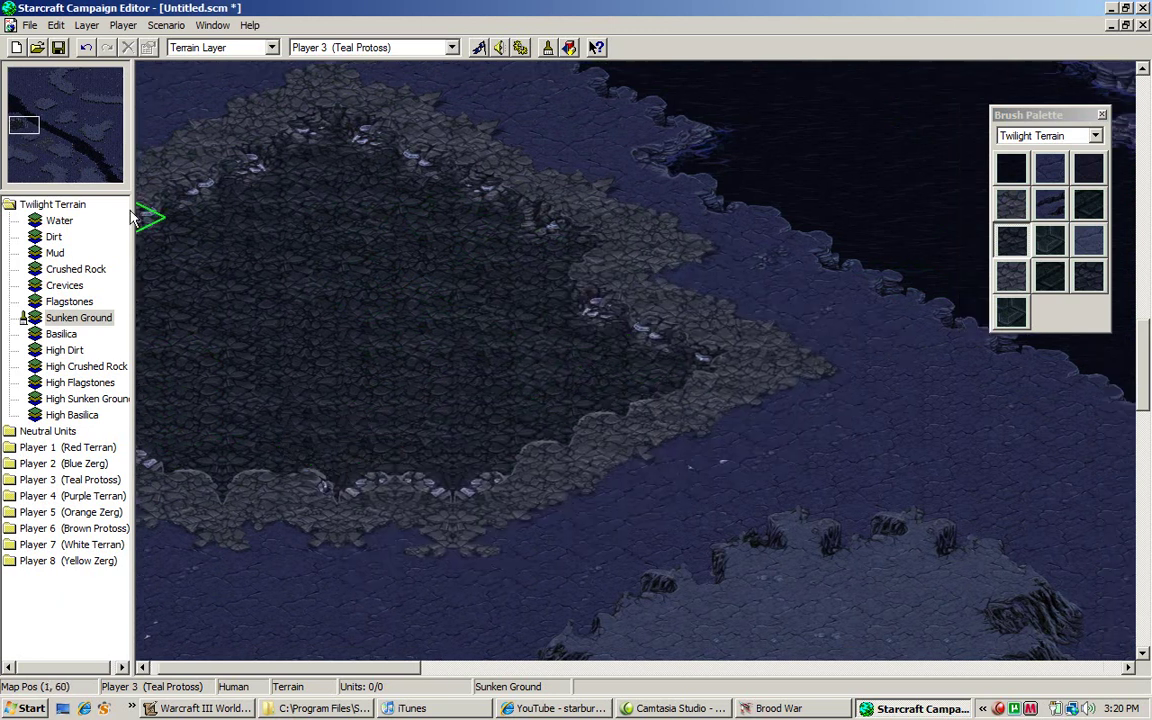
# - Paint a Sunken Ground patch on the Dirt northeast of the river, in the eastern half of the map
pyautogui.click(86, 117)
pyautogui.click(636, 240)
pyautogui.moveTo(636, 240)
pyautogui.mouseDown()
pyautogui.moveTo(699, 308)
pyautogui.moveTo(734, 185)
pyautogui.moveTo(561, 202)
pyautogui.mouseUp()
# - Paint further Sunken Ground patches farther northwest between the High Dirt plateaus, reaching to about map position (75, 38)
pyautogui.press('Up')
pyautogui.press('Up')
pyautogui.press('Up')
pyautogui.press('Up')
pyautogui.press('Up')
pyautogui.press('Up')
pyautogui.press('Up')
pyautogui.press('Up')
pyautogui.press('Up')
pyautogui.press('Up')
pyautogui.press('Up')
pyautogui.press('Up')
pyautogui.press('Up')
pyautogui.press('Up')
pyautogui.press('Left')
pyautogui.press('Left')
pyautogui.press('Left')
pyautogui.moveTo(455, 280)
pyautogui.mouseDown()
pyautogui.moveTo(353, 407)
pyautogui.moveTo(439, 369)
pyautogui.mouseUp()
# - Paint a V-shaped Flagstones area northwest of the new sunken patches, below the plateau's southern cliff, ending at about map position (73, 31)
pyautogui.press('Left')
pyautogui.press('Left')
pyautogui.press('Left')
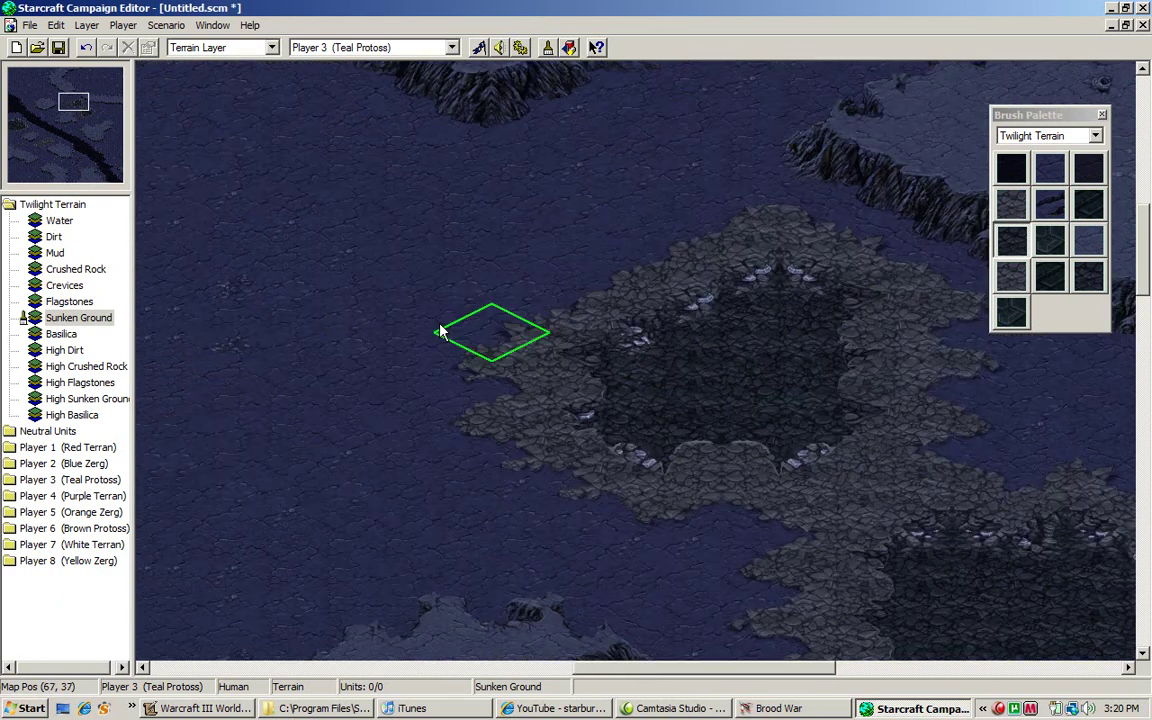
pyautogui.press('Left')
pyautogui.press('Left')
pyautogui.click(1089, 204)
pyautogui.moveTo(627, 216)
pyautogui.mouseDown()
pyautogui.moveTo(363, 185)
pyautogui.moveTo(532, 226)
pyautogui.moveTo(762, 207)
pyautogui.mouseUp()
pyautogui.press('Up')
pyautogui.press('Up')
pyautogui.press('Up')
pyautogui.press('Up')
pyautogui.press('Up')
pyautogui.moveTo(809, 317); pyautogui.dragTo(862, 294)
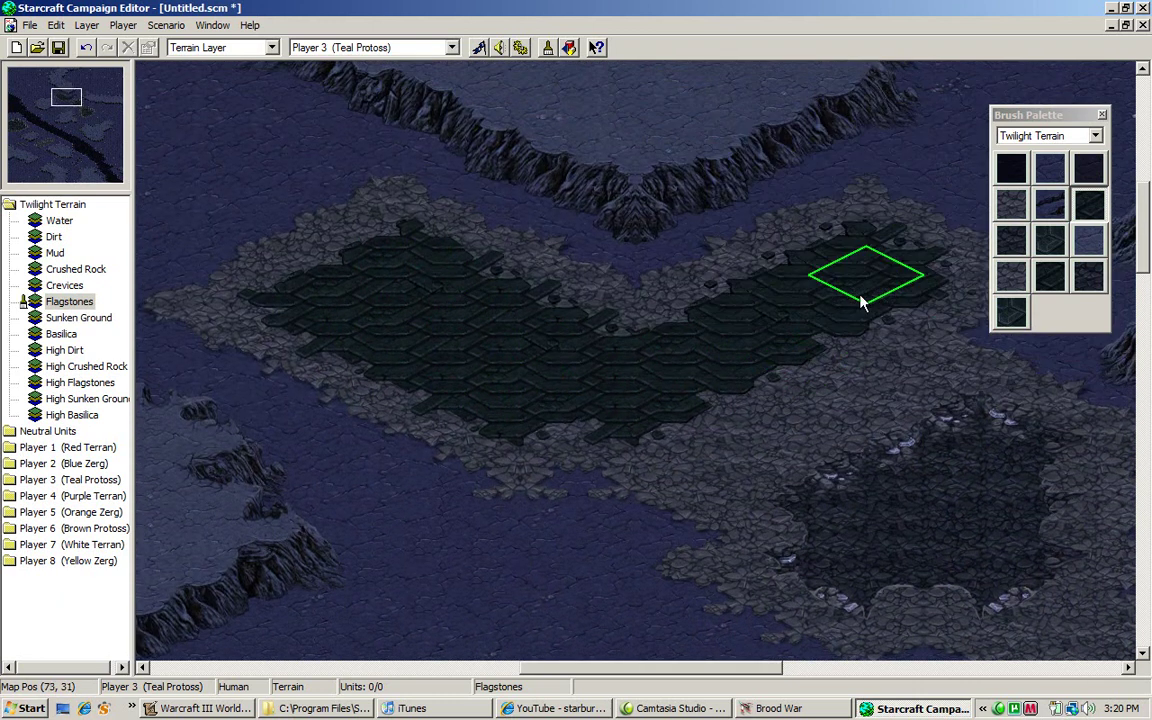
# - Extend the Flagstones area in a broad strip to the northeast between the two plateaus and widen its southern side to about (63, 36)
pyautogui.press('Up')
pyautogui.press('Up')
pyautogui.press('Up')
pyautogui.press('Up')
pyautogui.press('Right')
pyautogui.press('Right')
pyautogui.press('Right')
pyautogui.press('Right')
pyautogui.press('Right')
pyautogui.press('Right')
pyautogui.press('Right')
pyautogui.press('Right')
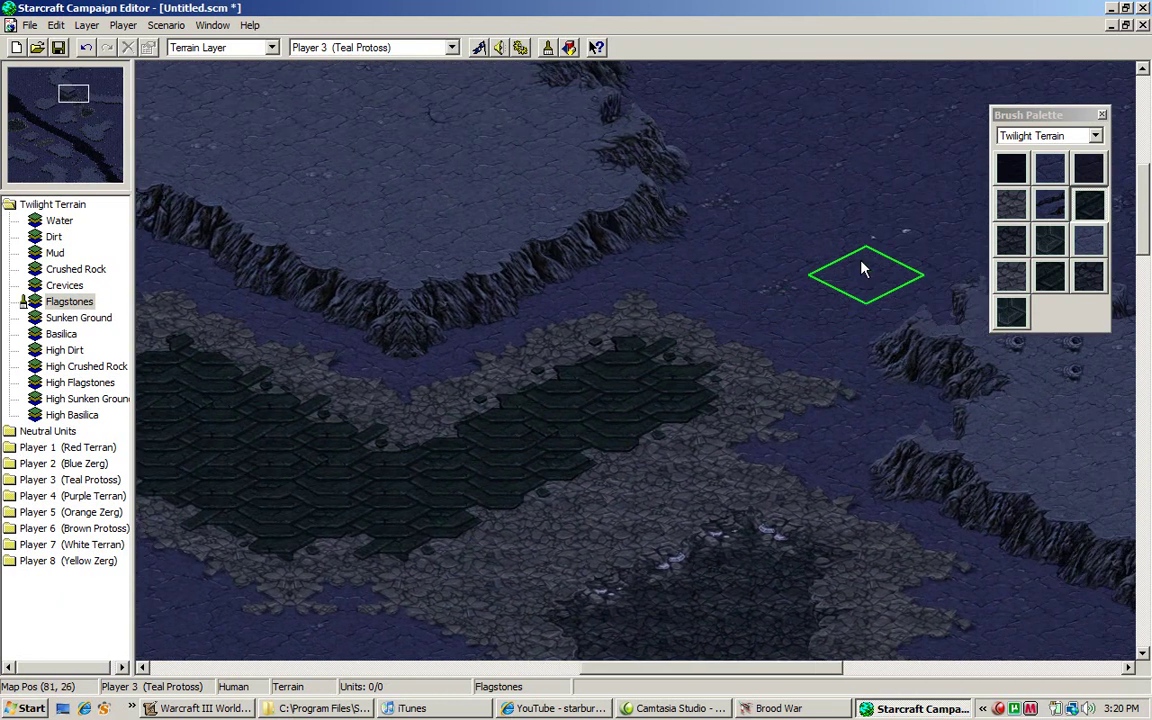
pyautogui.moveTo(842, 238)
pyautogui.mouseDown()
pyautogui.moveTo(648, 373)
pyautogui.moveTo(442, 432)
pyautogui.moveTo(805, 303)
pyautogui.moveTo(927, 242)
pyautogui.mouseUp()
pyautogui.press('Left')
pyautogui.press('Left')
pyautogui.press('Left')
pyautogui.press('Left')
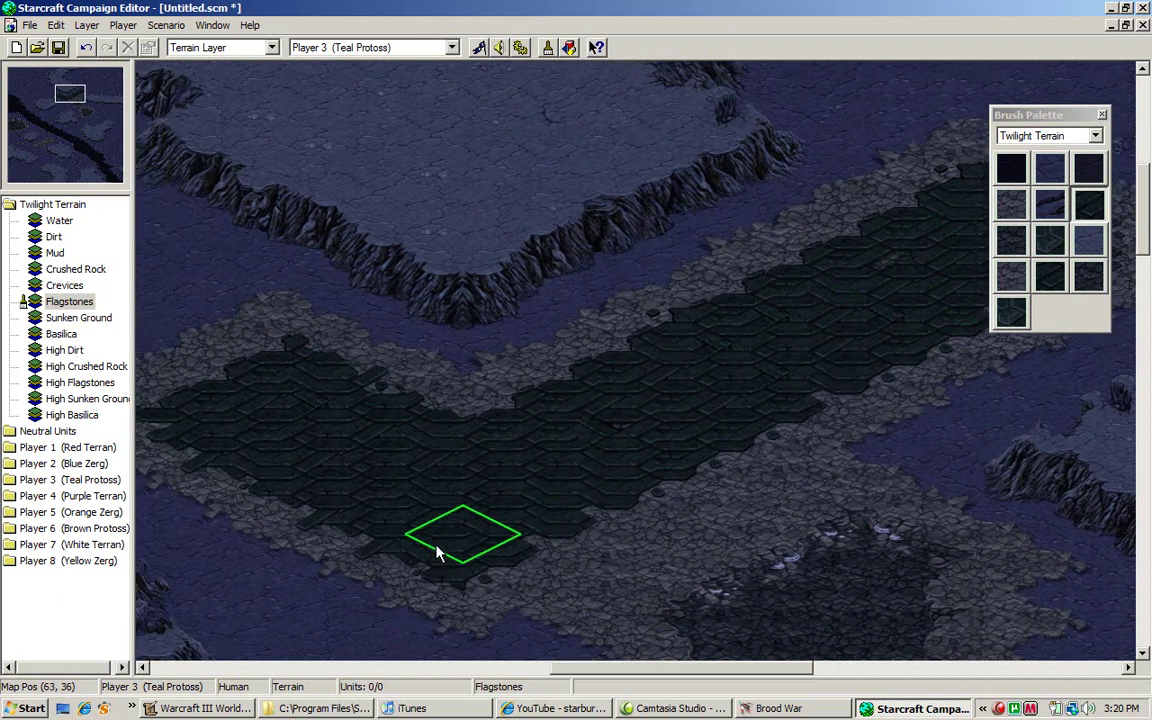
# - Paint a large diamond-shaped Flagstones field on the open Dirt in the northwest of the map
pyautogui.press('Left')
pyautogui.press('Left')
pyautogui.press('Left')
pyautogui.press('Left')
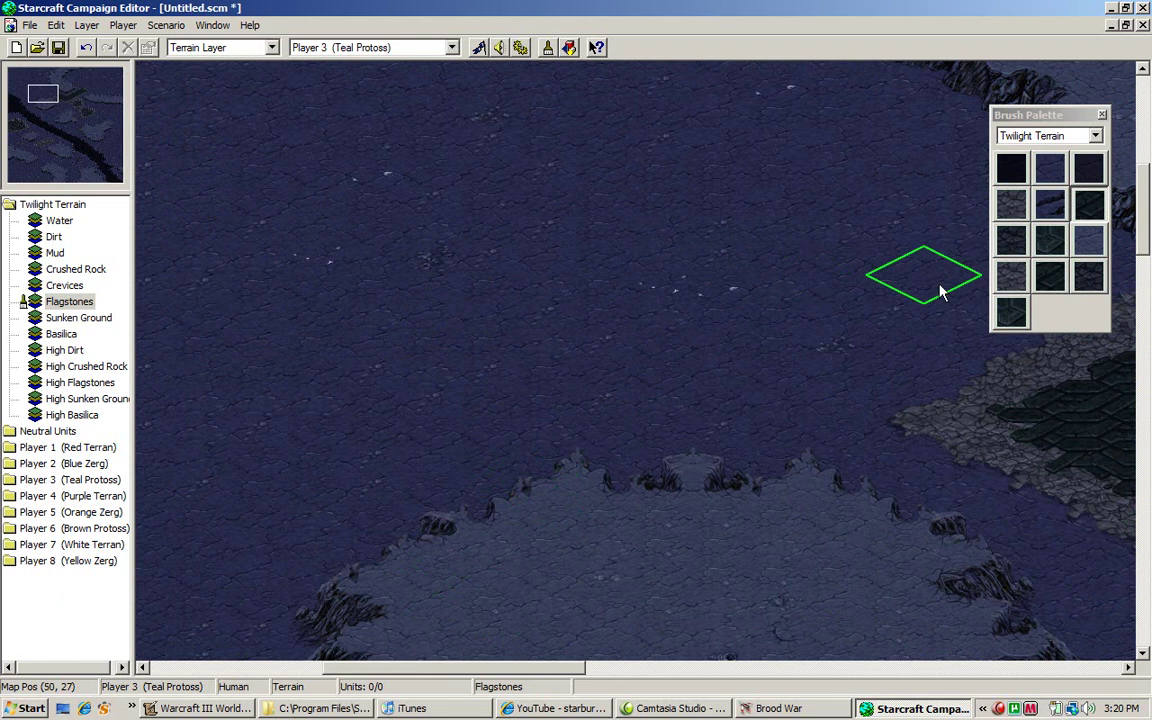
pyautogui.press('Up')
pyautogui.press('Up')
pyautogui.press('Left')
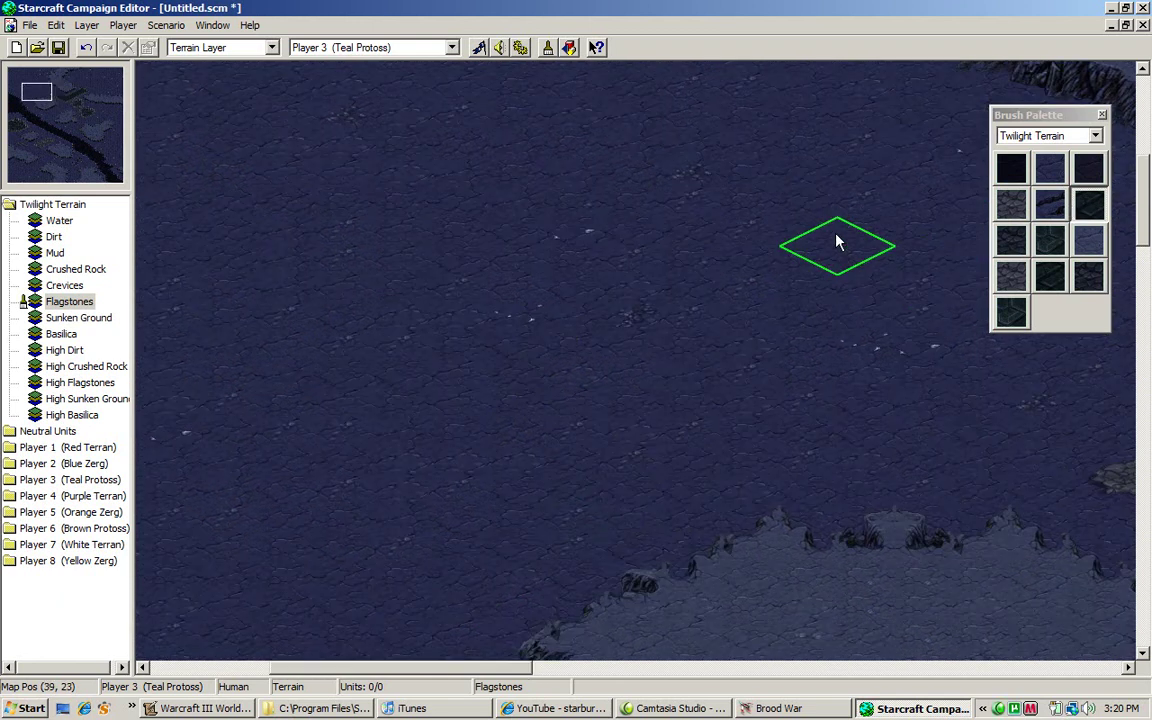
pyautogui.press('Up')
pyautogui.moveTo(752, 244)
pyautogui.mouseDown()
pyautogui.moveTo(455, 328)
pyautogui.moveTo(515, 377)
pyautogui.moveTo(598, 208)
pyautogui.moveTo(370, 422)
pyautogui.moveTo(645, 442)
pyautogui.moveTo(805, 247)
pyautogui.moveTo(872, 368)
pyautogui.moveTo(557, 488)
pyautogui.moveTo(423, 478)
pyautogui.moveTo(458, 285)
pyautogui.moveTo(281, 448)
pyautogui.moveTo(340, 351)
pyautogui.moveTo(530, 226)
pyautogui.moveTo(212, 434)
pyautogui.mouseUp()
pyautogui.press('Left')
pyautogui.press('Up')
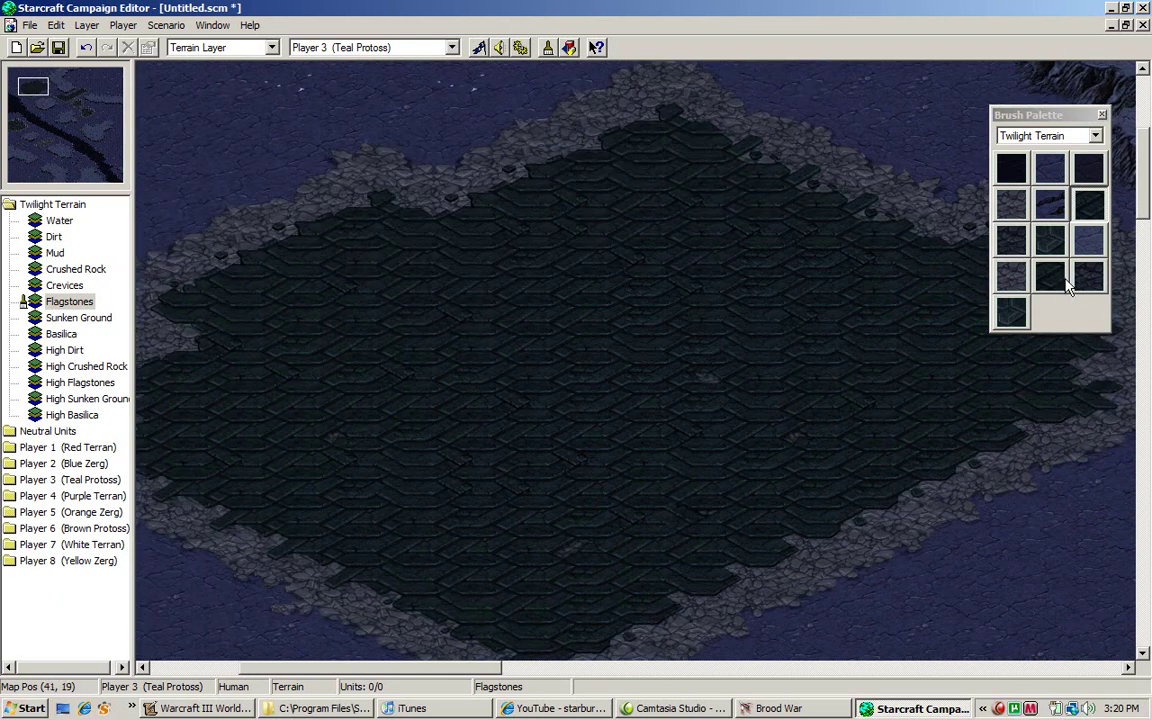
# - Paint an angled Basilica platform and a smaller one west of it on the northwestern Flagstones field, ending at about map position (20, 21)
pyautogui.click(1050, 250)
pyautogui.moveTo(689, 193)
pyautogui.mouseDown()
pyautogui.moveTo(860, 265)
pyautogui.moveTo(930, 310)
pyautogui.moveTo(738, 420)
pyautogui.mouseUp()
pyautogui.moveTo(451, 309); pyautogui.dragTo(391, 358)
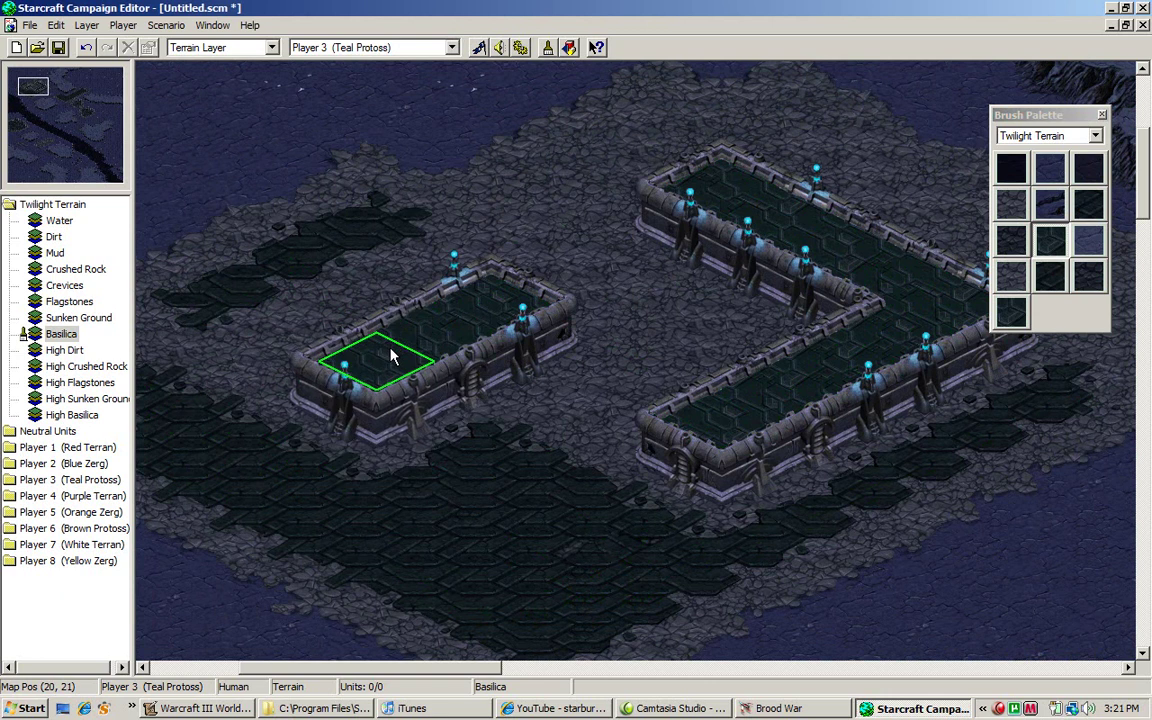
# - Place a single Basilica tile at about map position (66, 106) and paint a large Basilica platform at the eastern map edge
pyautogui.click(70, 170)
pyautogui.click(513, 413)
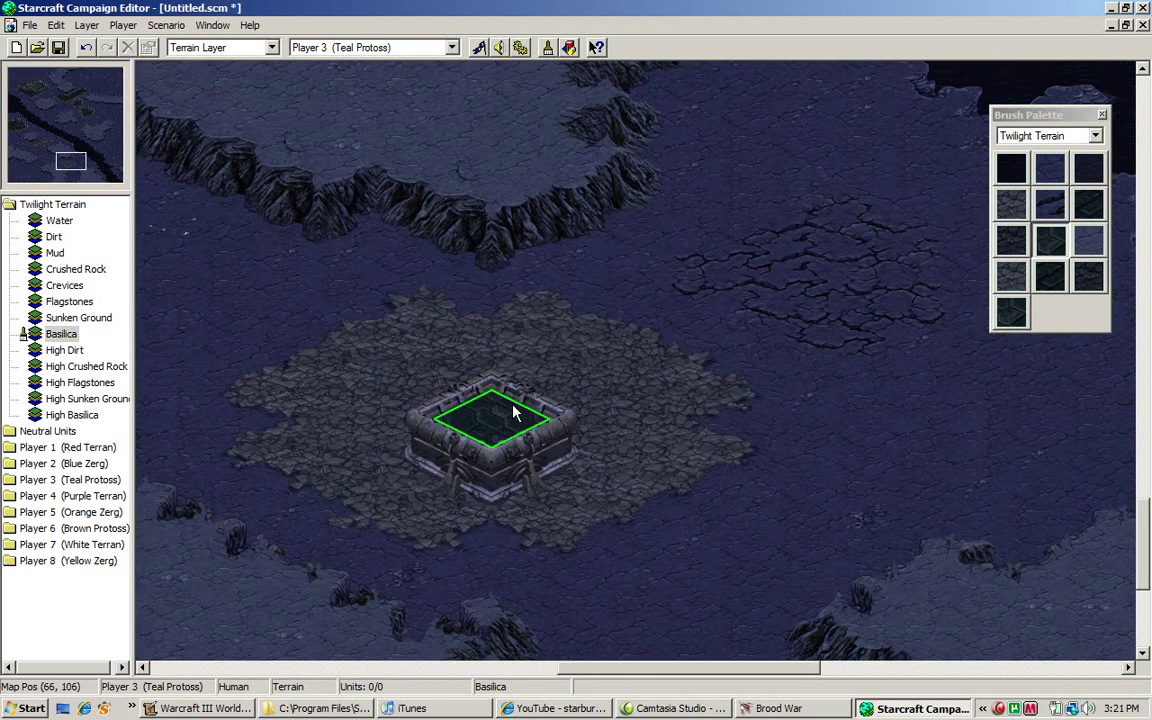
pyautogui.click(107, 143)
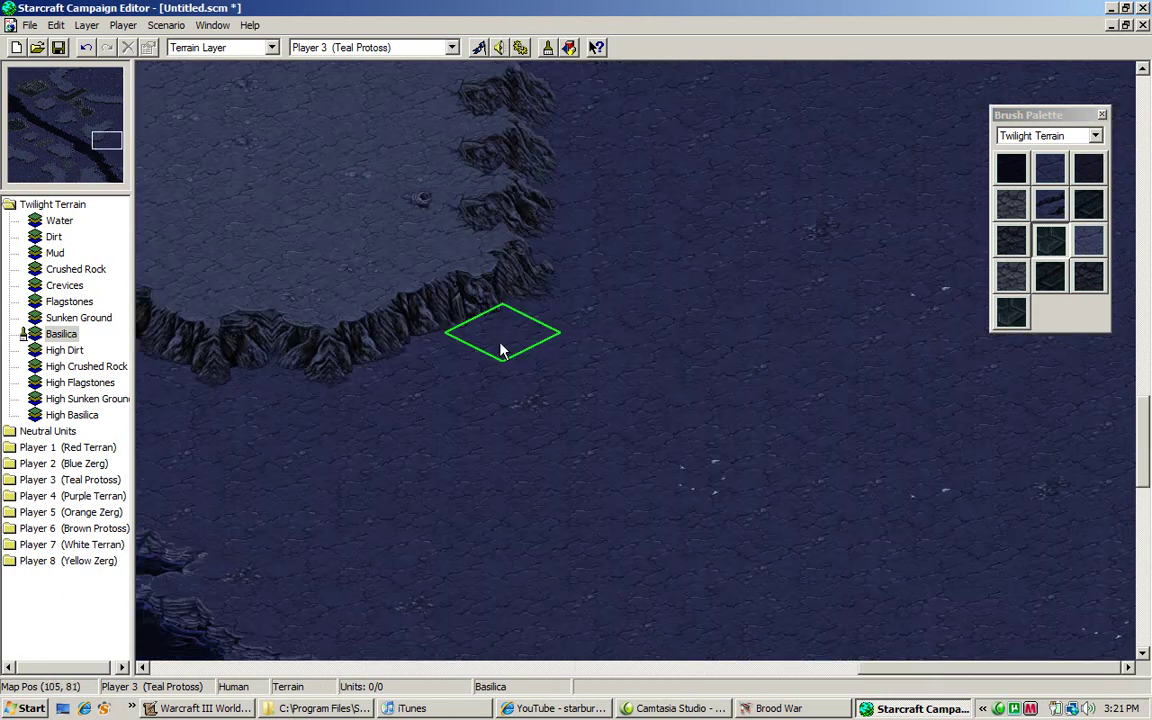
pyautogui.moveTo(635, 424)
pyautogui.mouseDown()
pyautogui.moveTo(874, 314)
pyautogui.moveTo(748, 442)
pyautogui.moveTo(940, 395)
pyautogui.moveTo(906, 482)
pyautogui.moveTo(1069, 365)
pyautogui.mouseUp()
# - Paint a High Sunken Ground plateau at the eastern map edge, north of the large Basilica platform
pyautogui.press('Up')
pyautogui.press('Up')
pyautogui.press('Up')
pyautogui.press('Up')
pyautogui.press('Up')
pyautogui.press('Up')
pyautogui.press('Up')
pyautogui.press('Up')
pyautogui.press('Up')
pyautogui.press('Up')
pyautogui.press('Up')
pyautogui.press('Up')
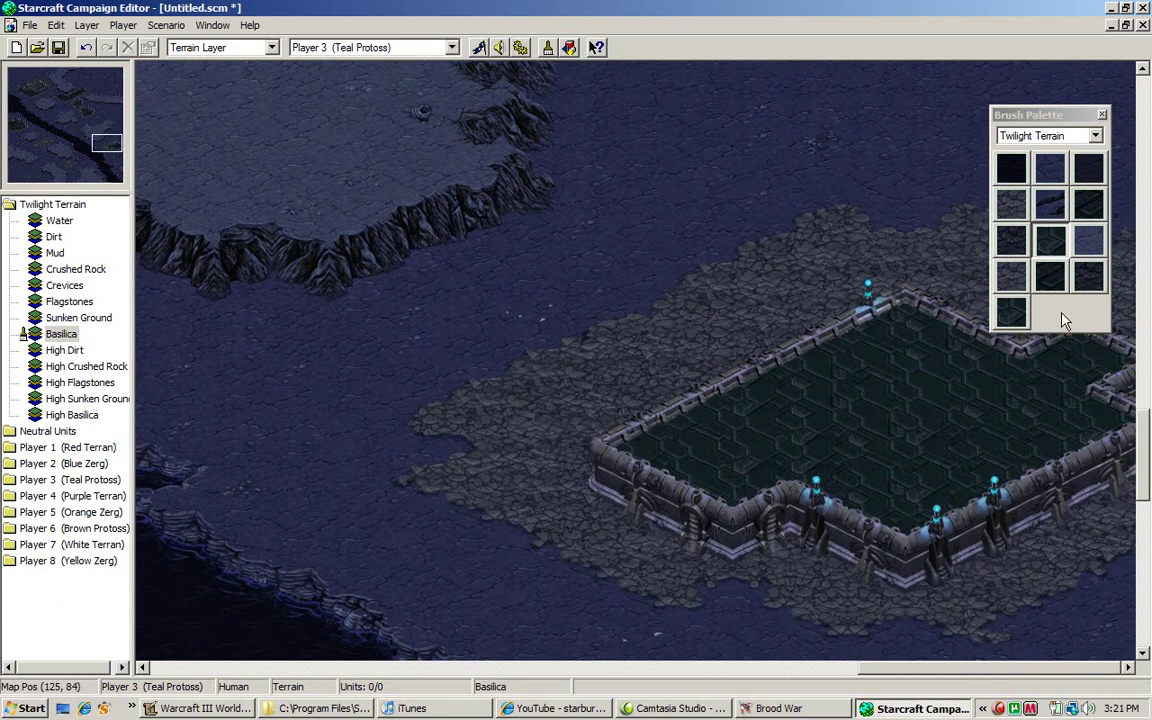
pyautogui.click(1088, 280)
pyautogui.scroll(2, 1067, 344)
pyautogui.moveTo(1034, 300)
pyautogui.mouseDown()
pyautogui.moveTo(1043, 445)
pyautogui.moveTo(1031, 450)
pyautogui.mouseUp()
# - Carve a Dirt channel diagonally through the High Dirt plateau west of the new sunken plateau, from about map position (95, 65) to (101, 76)
pyautogui.scroll(6, 1040, 415)
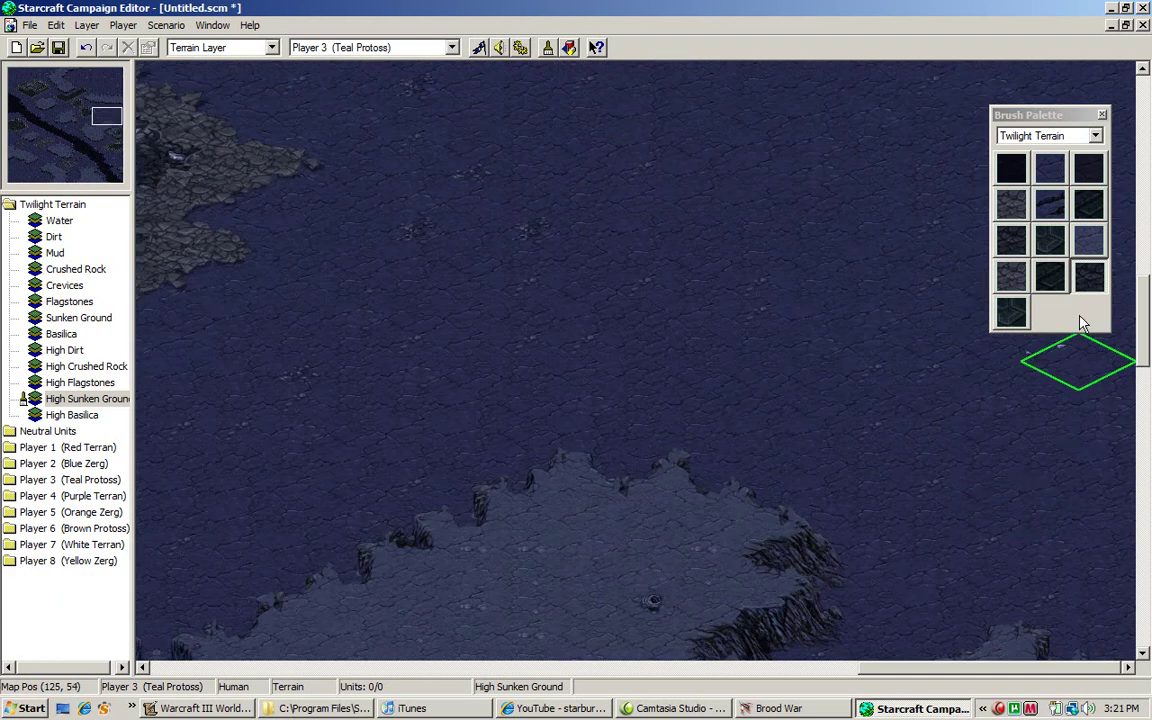
pyautogui.scroll(-6, 1070, 195)
pyautogui.click(1050, 168)
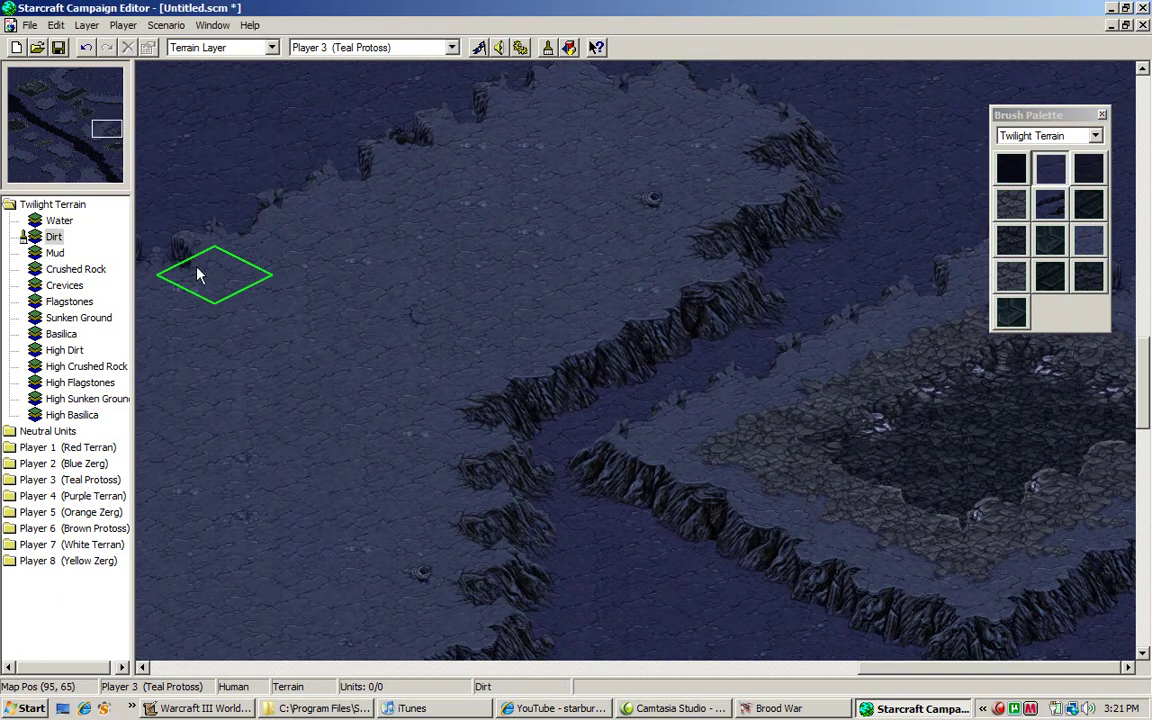
pyautogui.moveTo(177, 271)
pyautogui.mouseDown()
pyautogui.moveTo(289, 431)
pyautogui.moveTo(446, 556)
pyautogui.mouseUp()
pyautogui.press('Down')
pyautogui.press('Down')
pyautogui.press('Down')
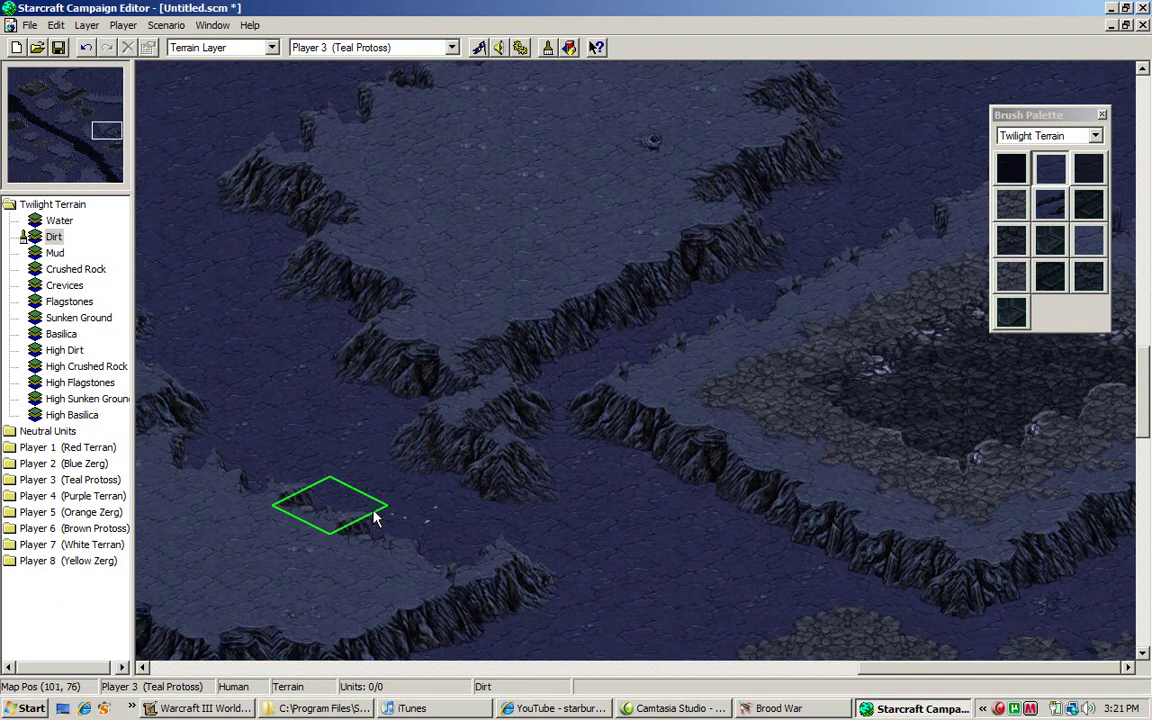
# - Cut a Dirt hollow into the middle of the northern part of the split plateau, ending at about map position (110, 66)
pyautogui.press('Up')
pyautogui.press('Up')
pyautogui.press('Left')
pyautogui.press('Up')
pyautogui.press('Up')
pyautogui.click(613, 254)
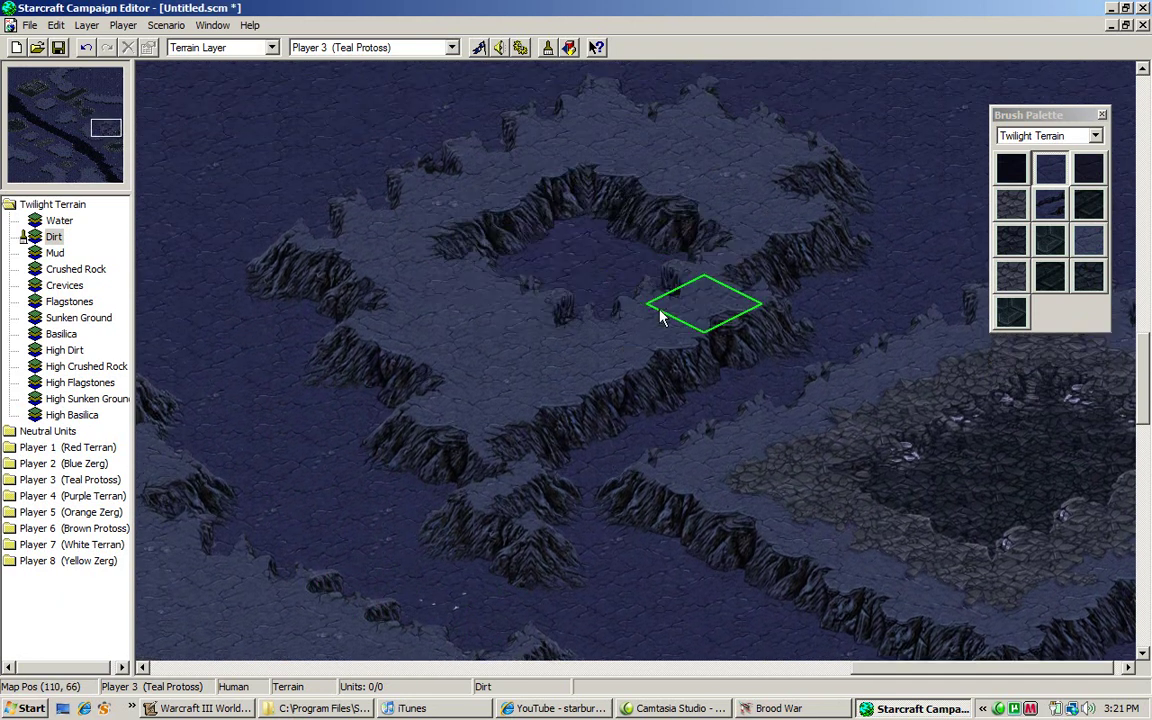
# - Paint a large, irregular Mud area on the Dirt north of that plateau near the eastern map edge, ending at about map position (112, 56)
pyautogui.scroll(8, 921, 276)
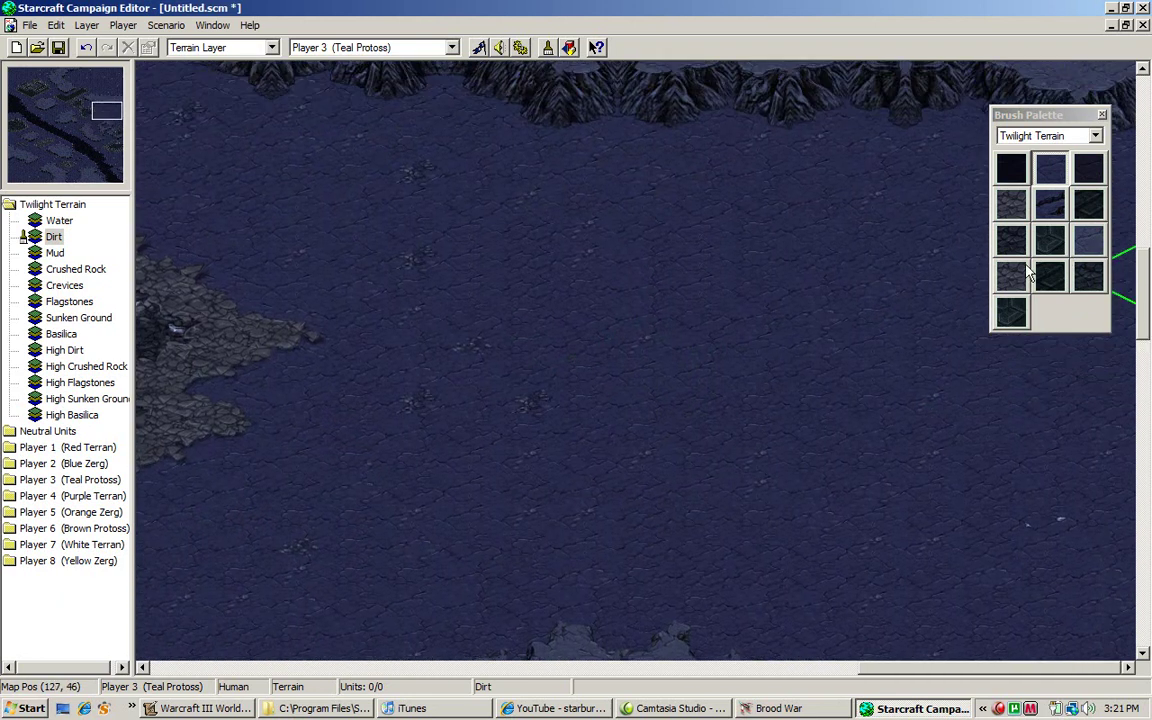
pyautogui.click(1010, 205)
pyautogui.moveTo(790, 300)
pyautogui.mouseDown()
pyautogui.moveTo(944, 481)
pyautogui.moveTo(877, 530)
pyautogui.moveTo(687, 445)
pyautogui.moveTo(874, 397)
pyautogui.mouseUp()
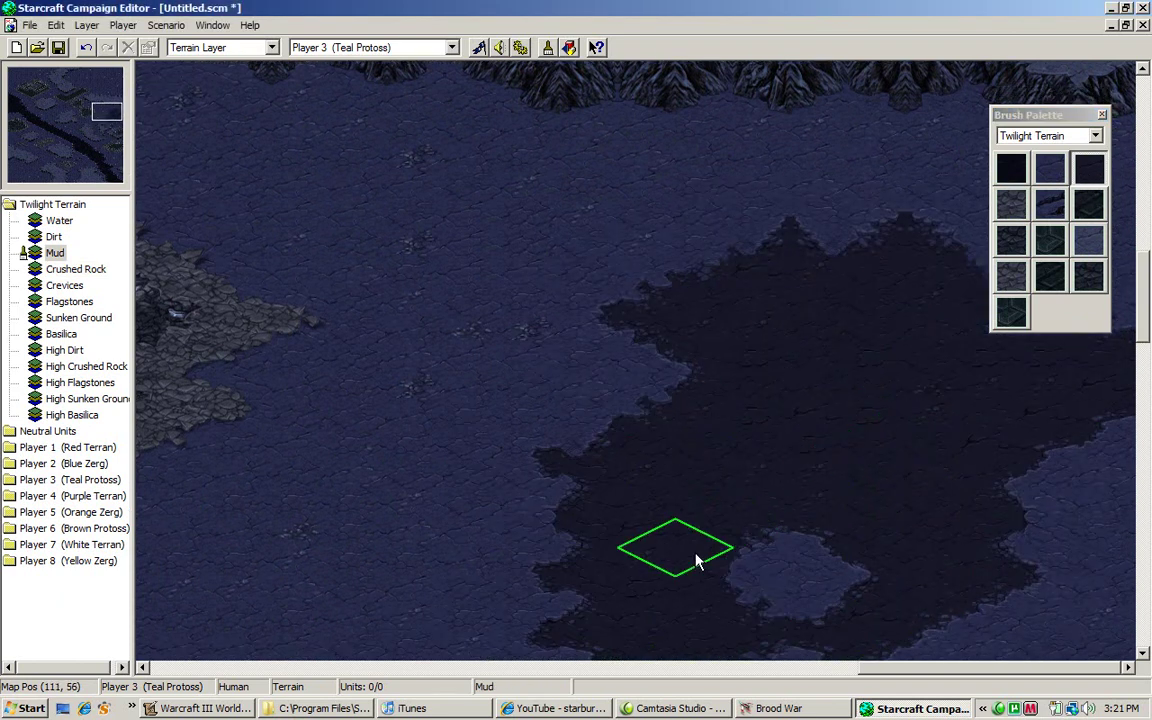
pyautogui.moveTo(697, 562)
pyautogui.mouseDown()
pyautogui.moveTo(661, 319)
pyautogui.moveTo(522, 391)
pyautogui.moveTo(810, 249)
pyautogui.moveTo(690, 575)
pyautogui.mouseUp()
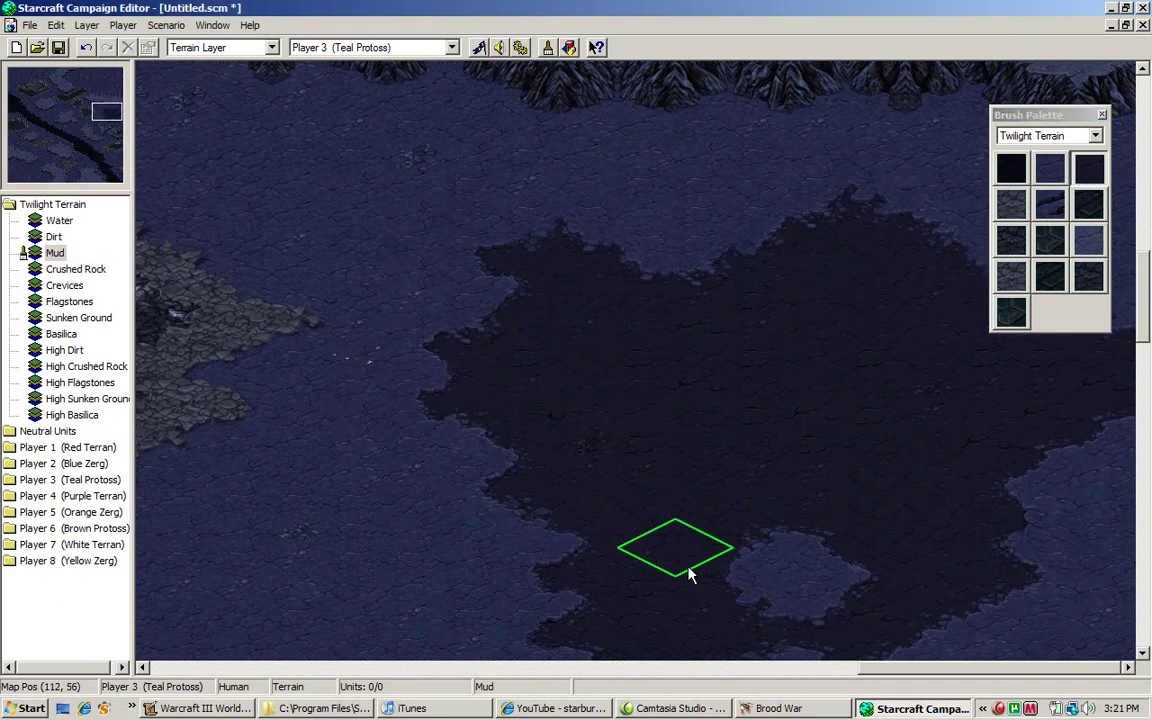